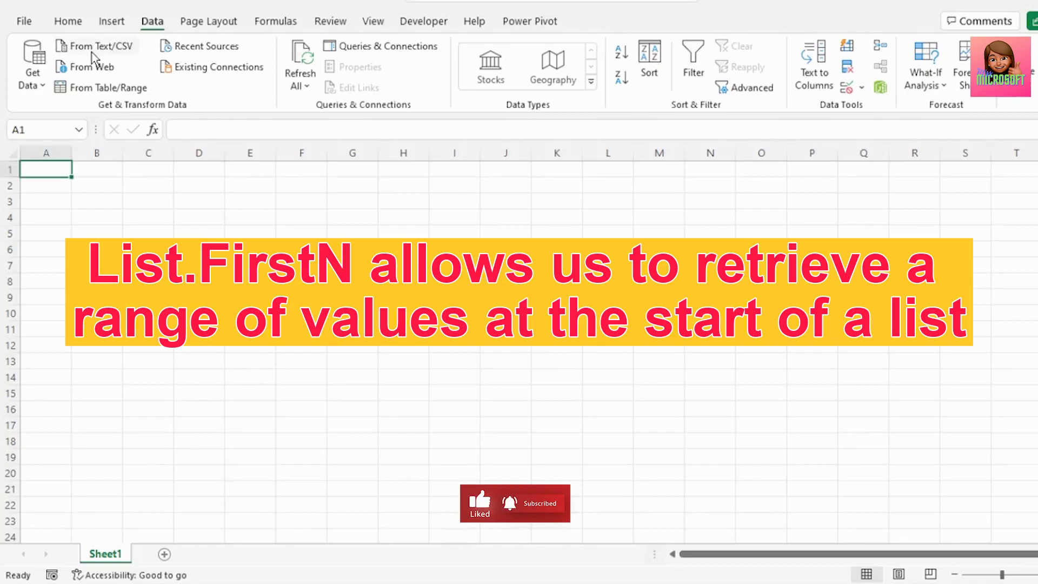
Create a new blank query from Get Data > From Other Sources > Blank Query
click(38, 85)
mouse_move(98, 313)
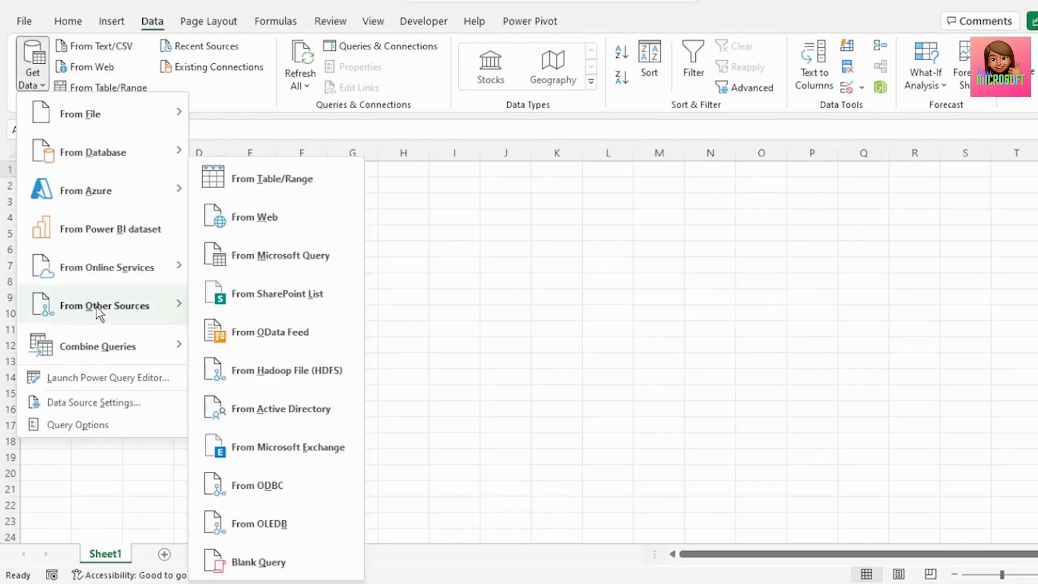
click(259, 562)
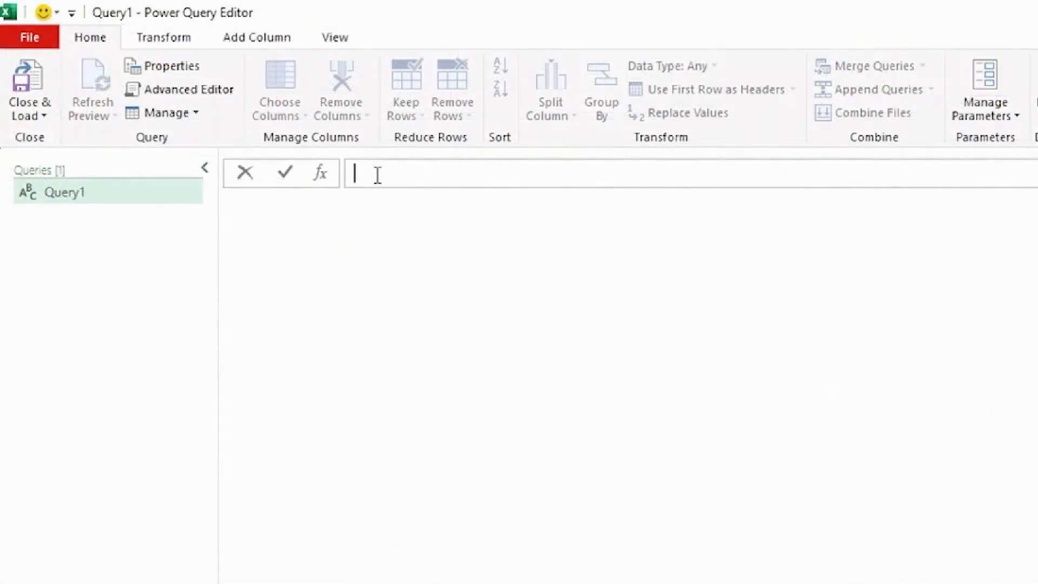
Write =List.FirstN({10,8,6,12},2) in Query1's formula bar
text(=L)
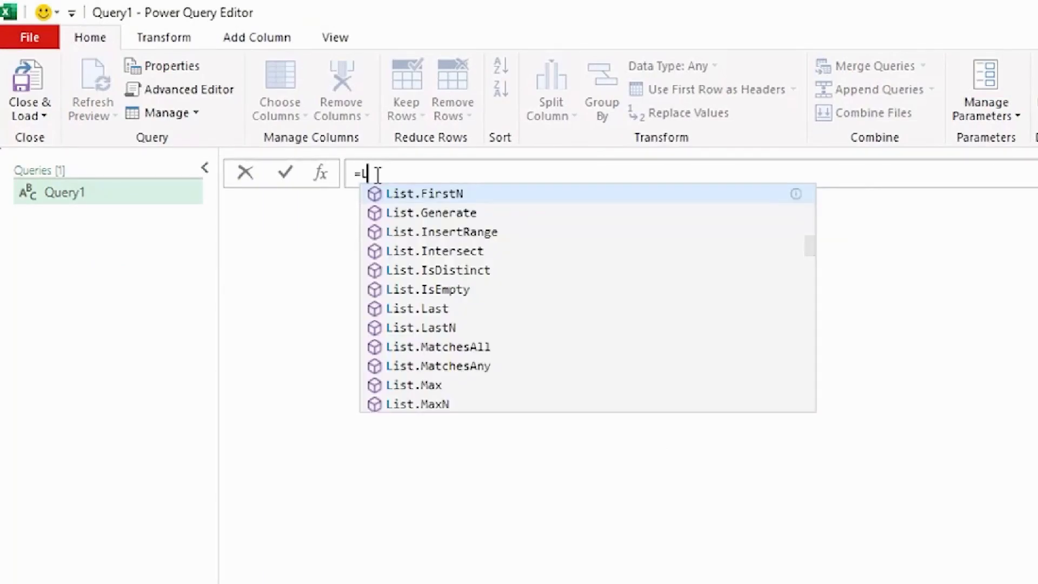
text(I)
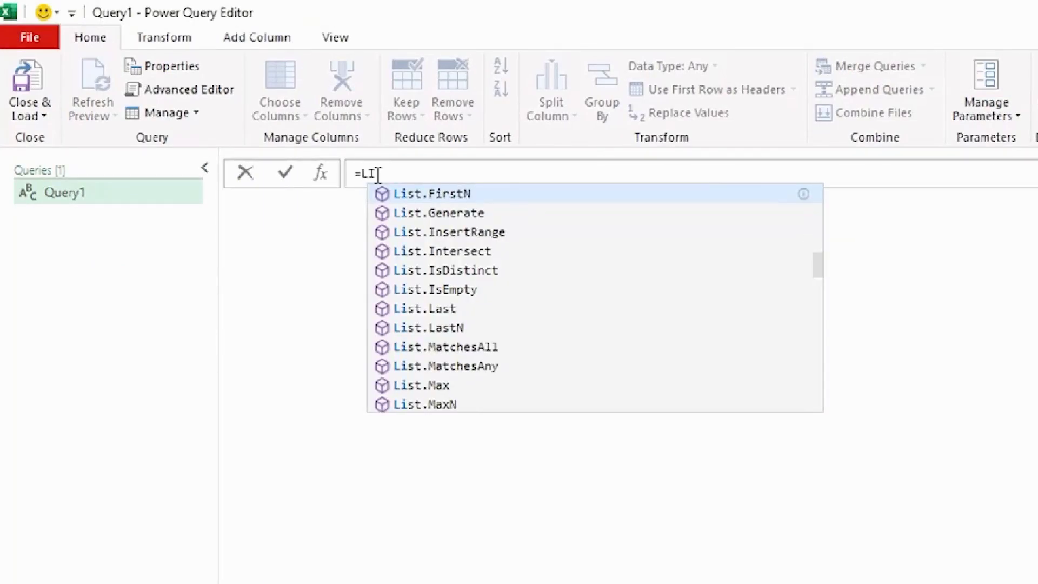
click(414, 195)
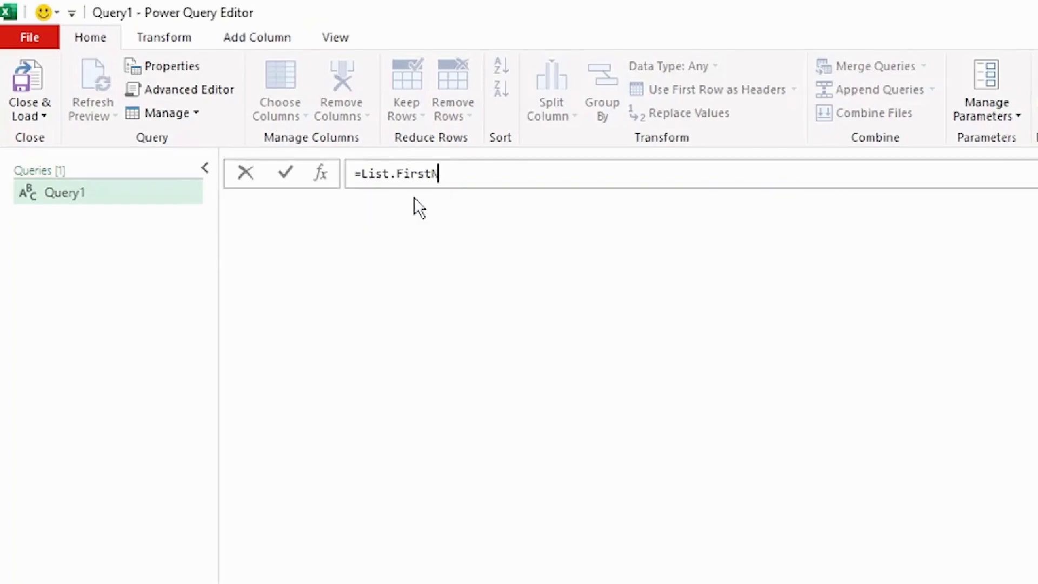
text(()
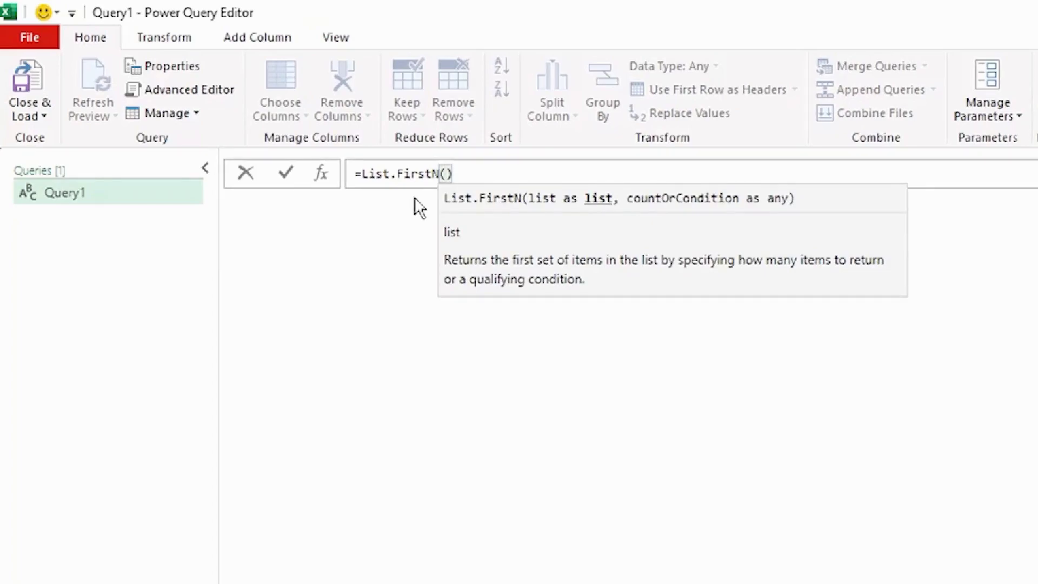
text({)
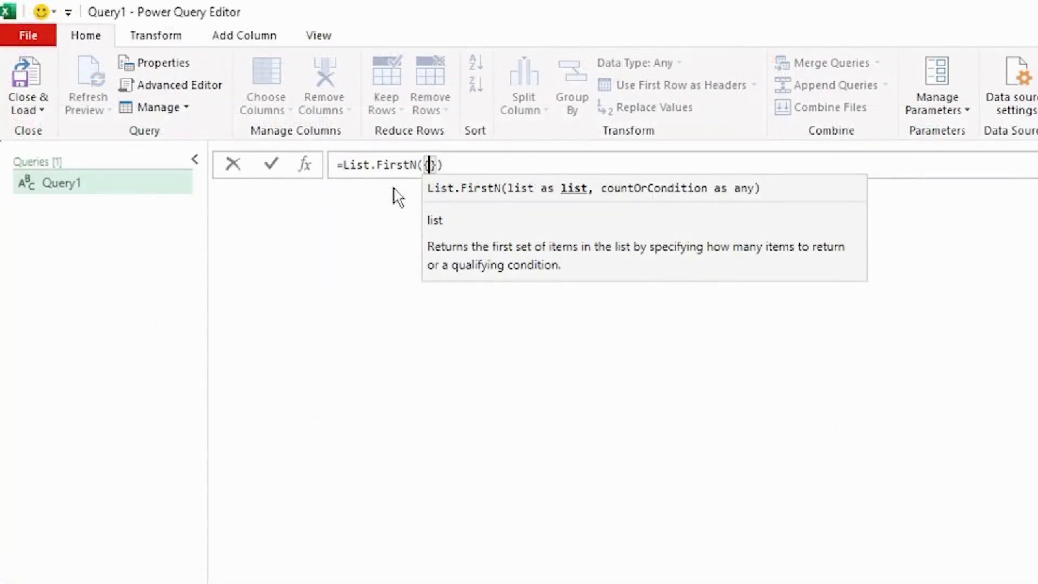
text(10,8)
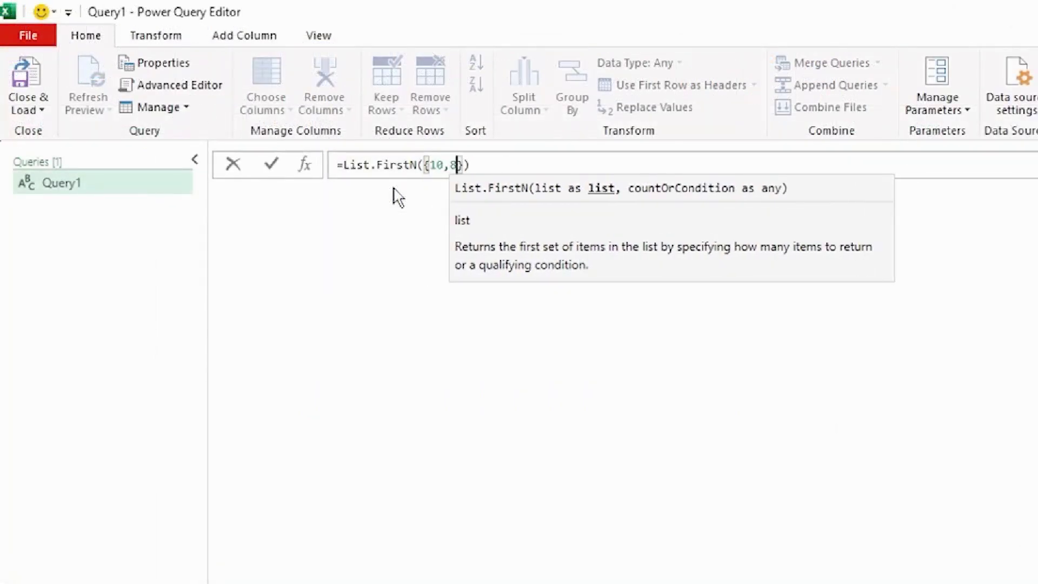
text(,6,12)
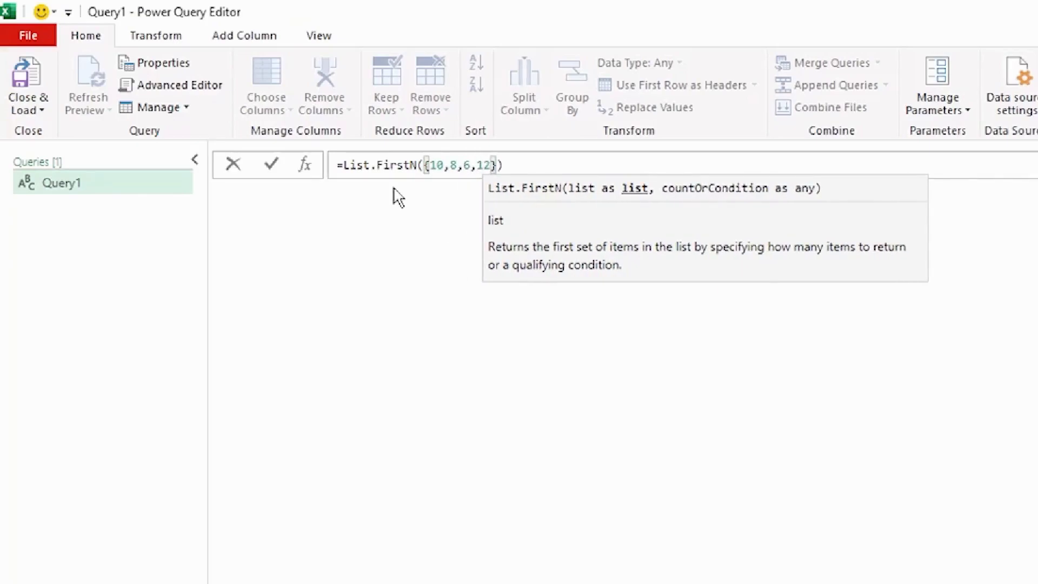
key(Right)
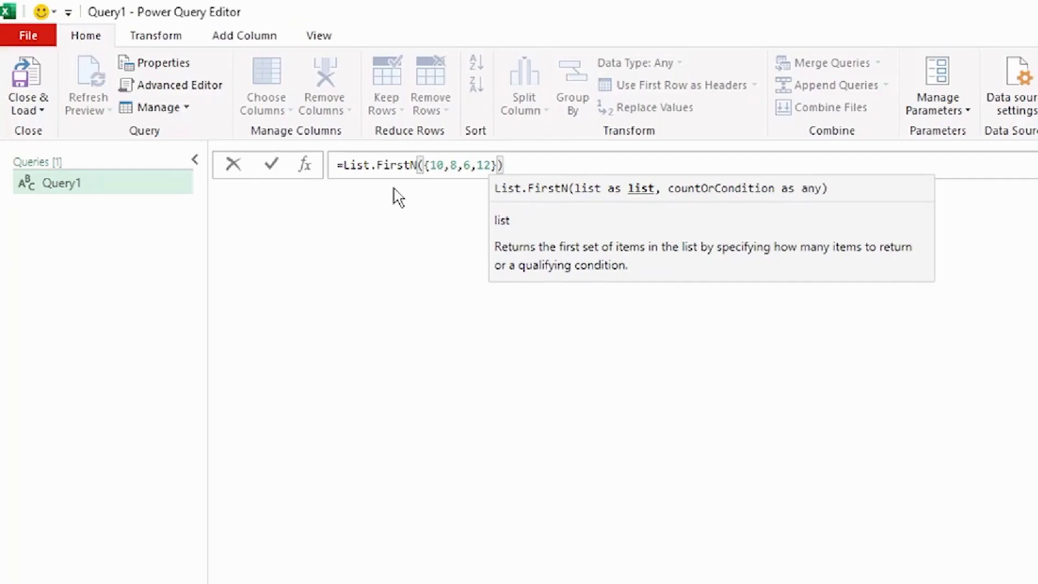
text(,)
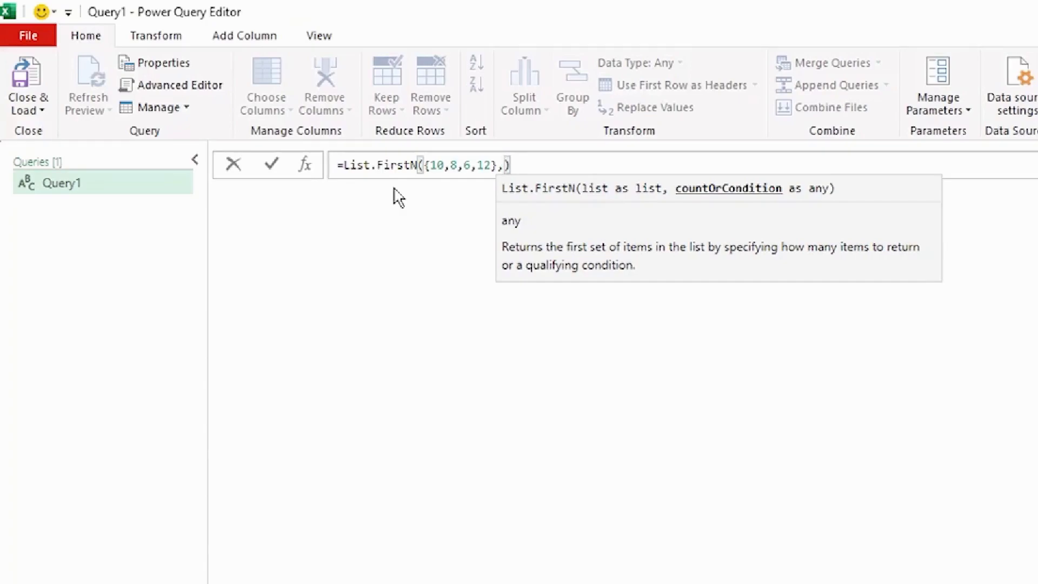
text(2)
Commit the formula, which returns 10 and 8, and review its list and count 2 arguments
key(Return)
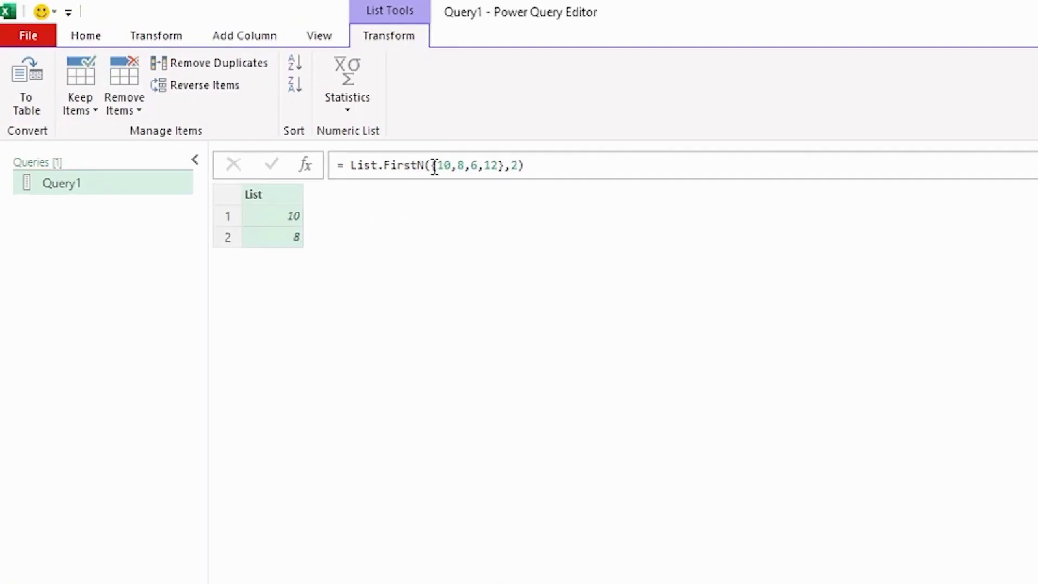
drag(434, 165, 506, 168)
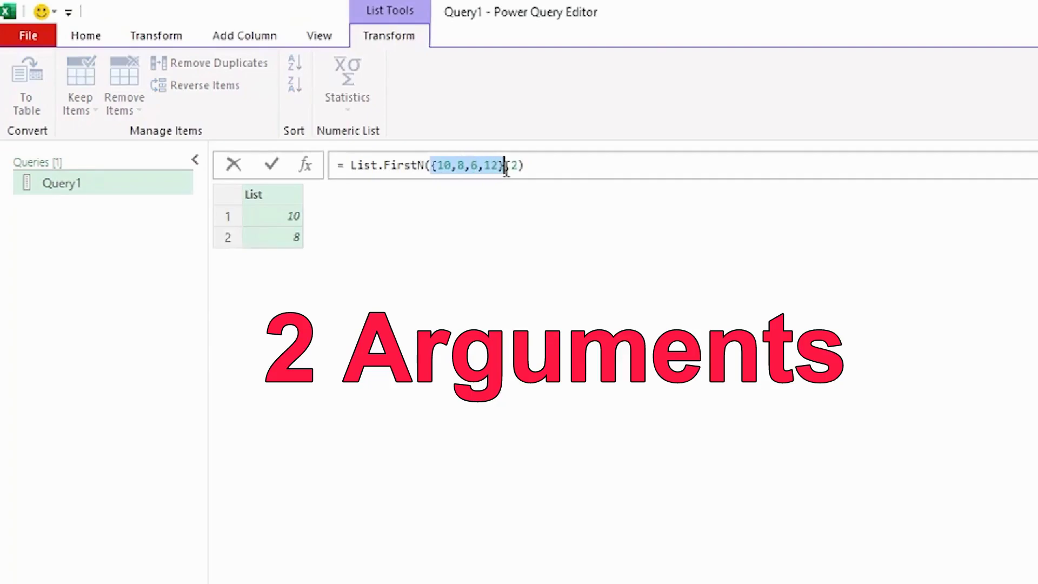
click(514, 166)
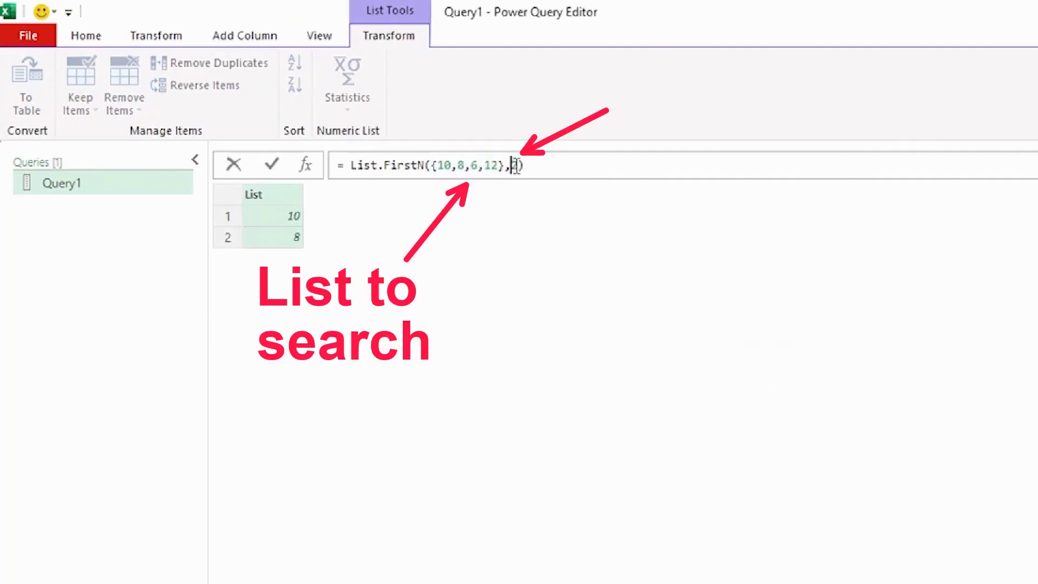
double_click(515, 165)
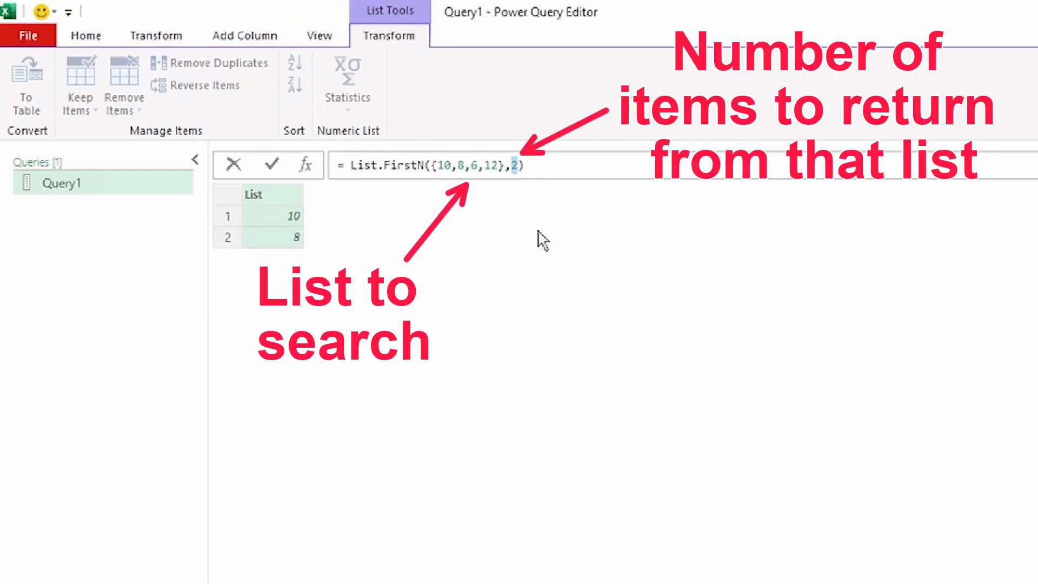
key(Return)
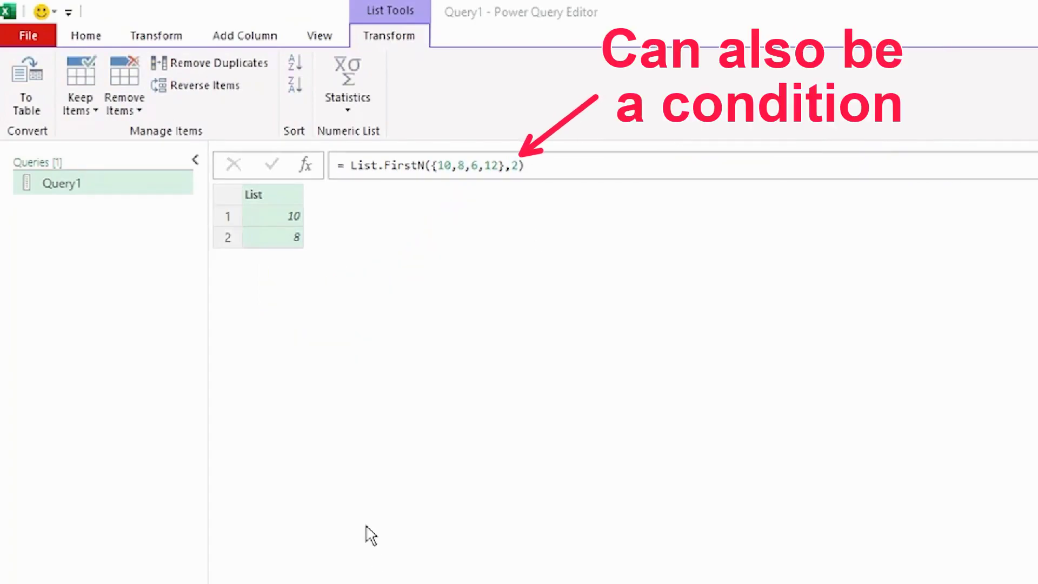
Duplicate Query1 and replace the count 2 with the condition each _>=10
right_click(129, 187)
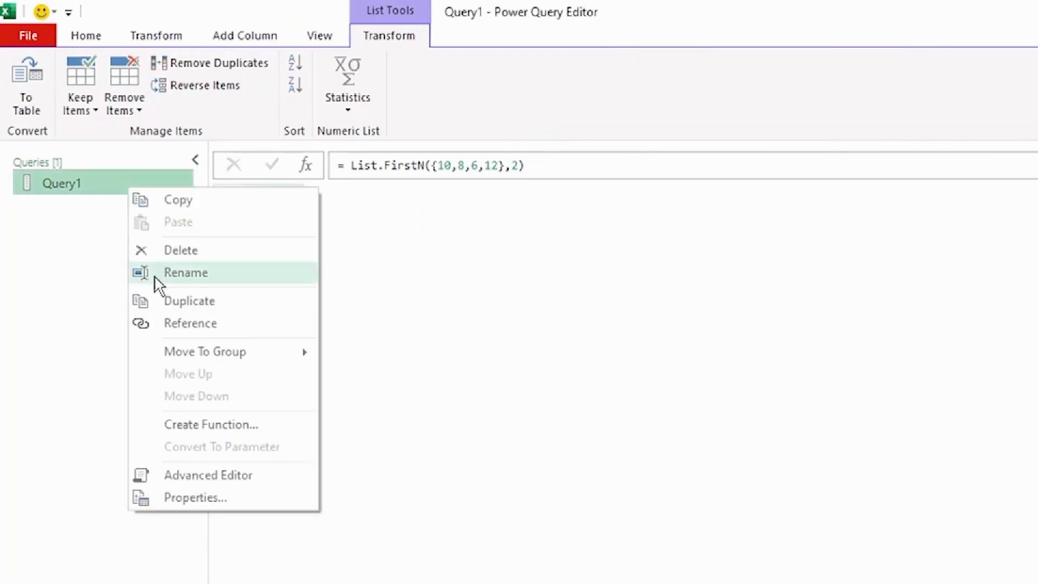
click(165, 302)
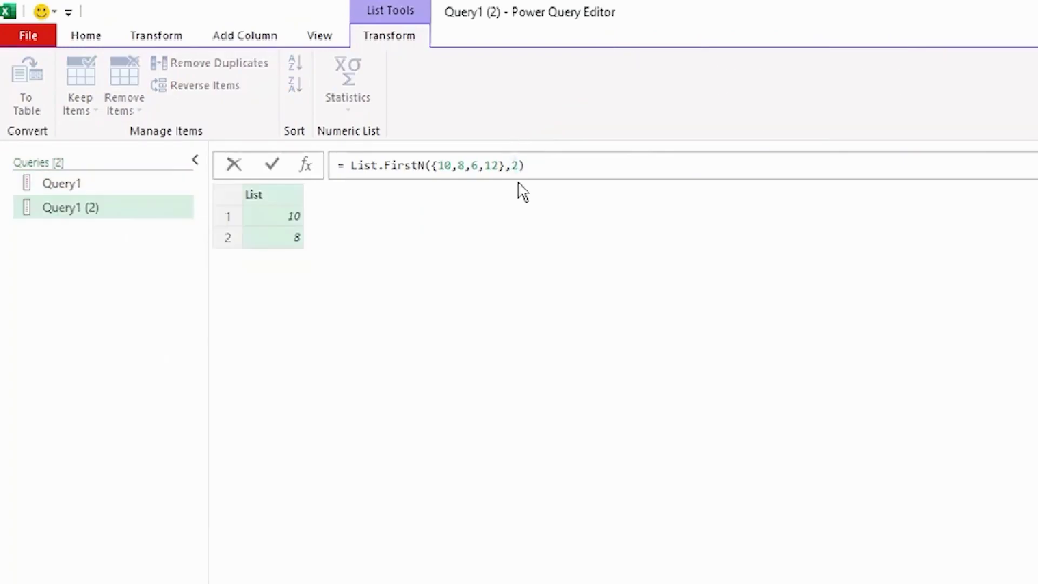
key(BackSpace)
text(each _)
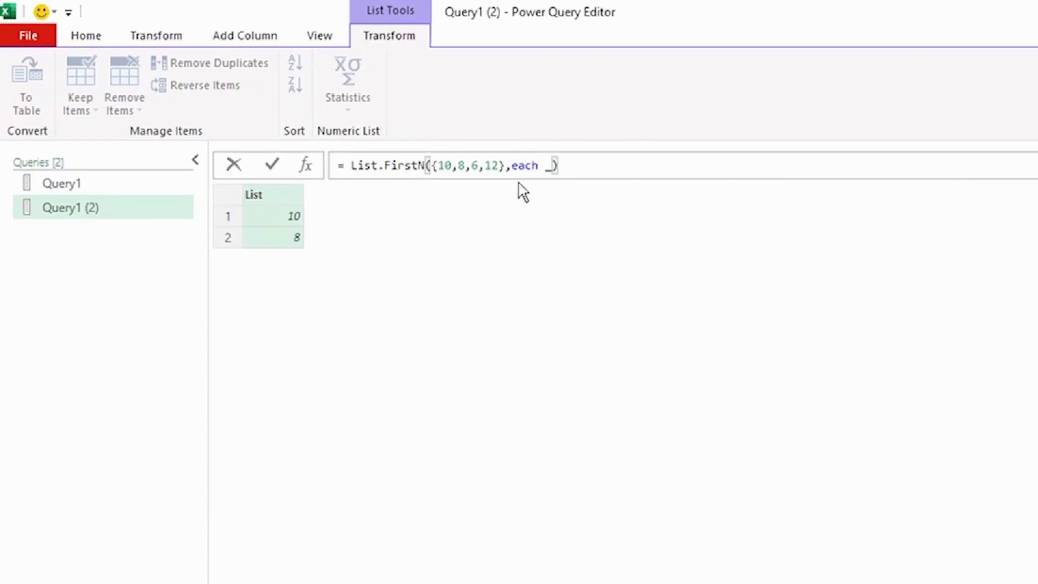
text(>=10)
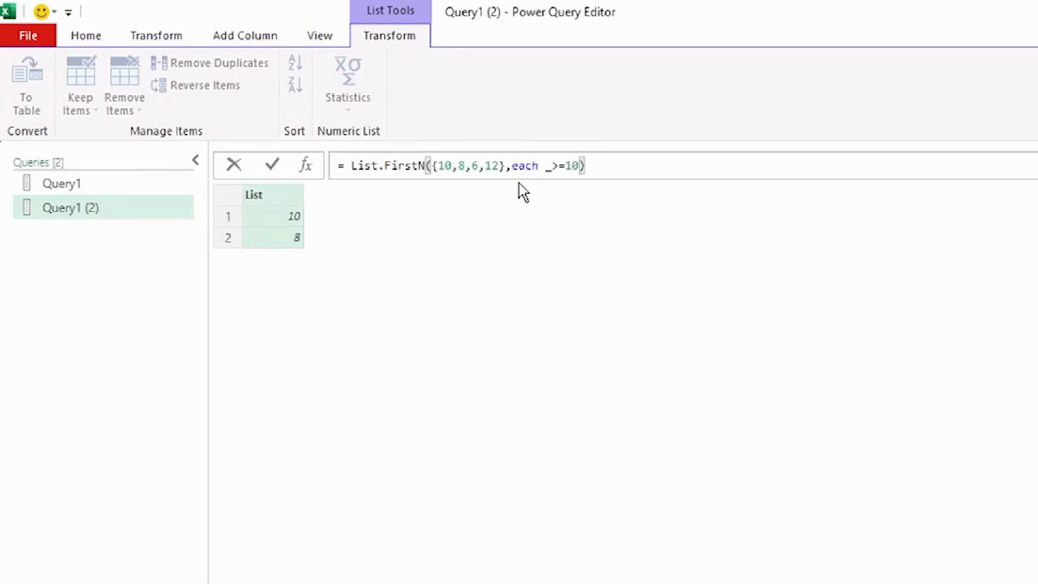
click(594, 170)
key(Return)
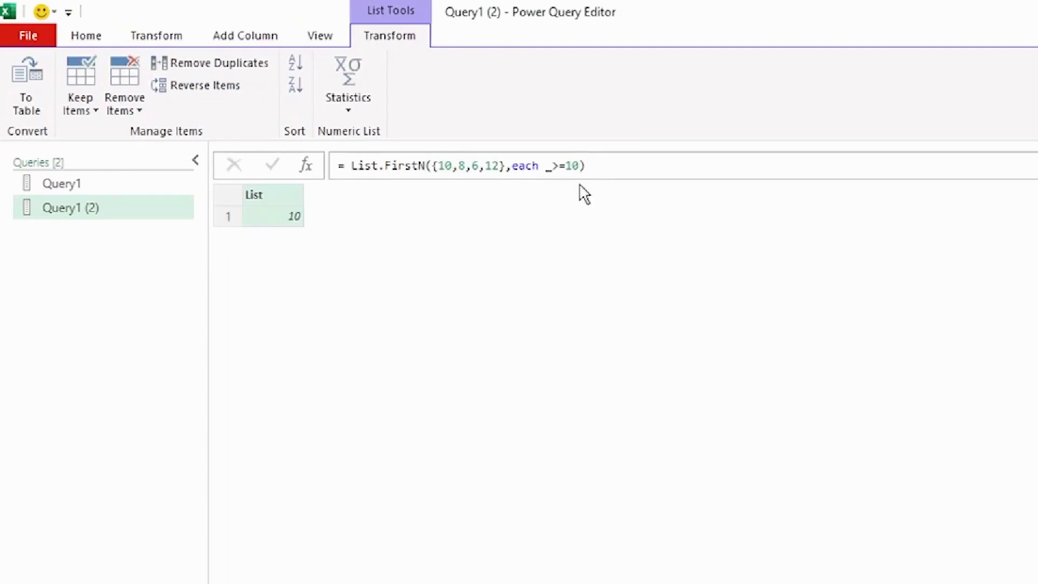
Highlight the list values 12 and 8 to show why only 10 is returned
double_click(486, 167)
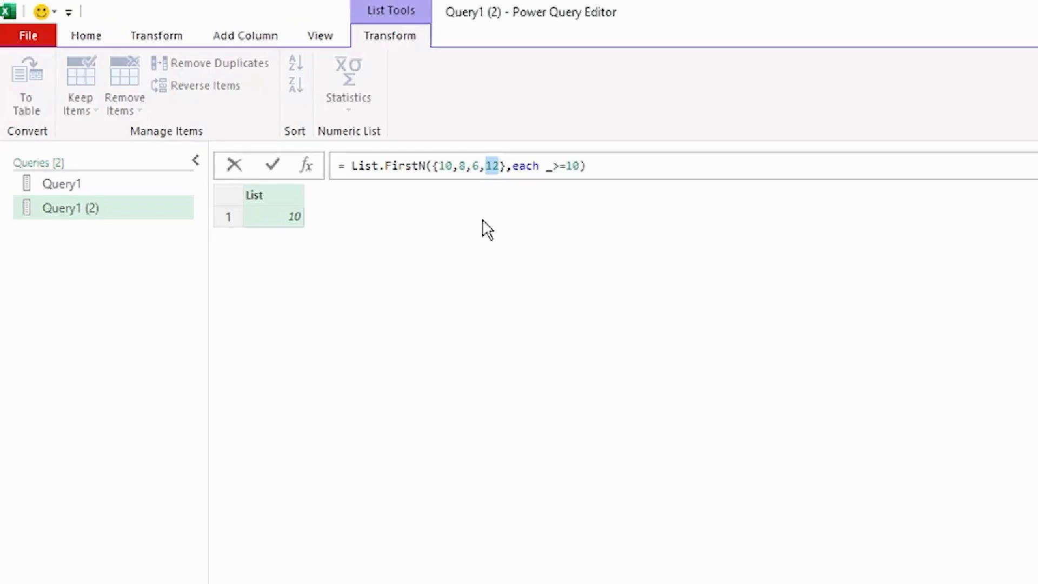
click(459, 165)
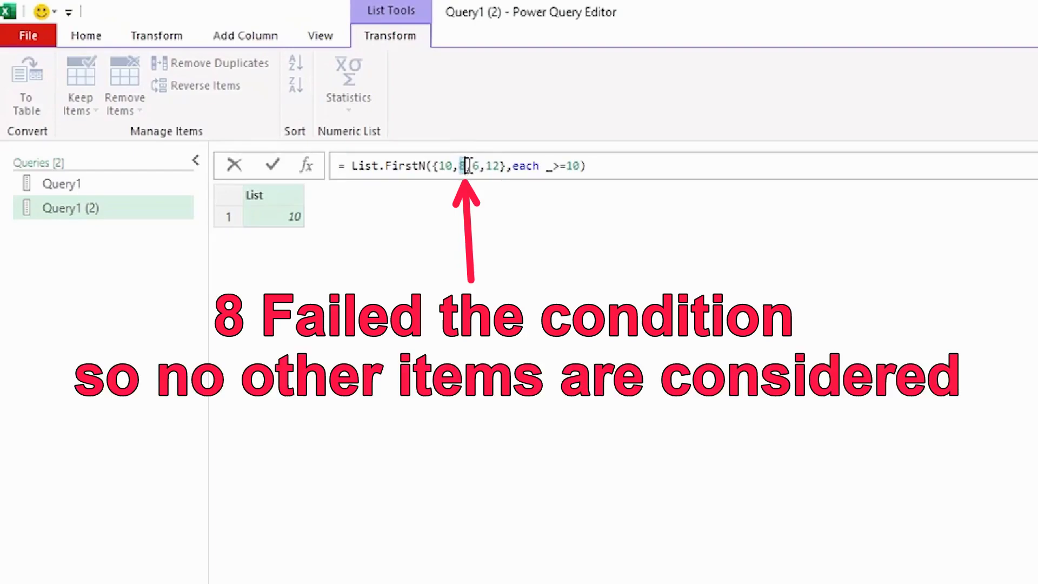
drag(460, 165, 471, 165)
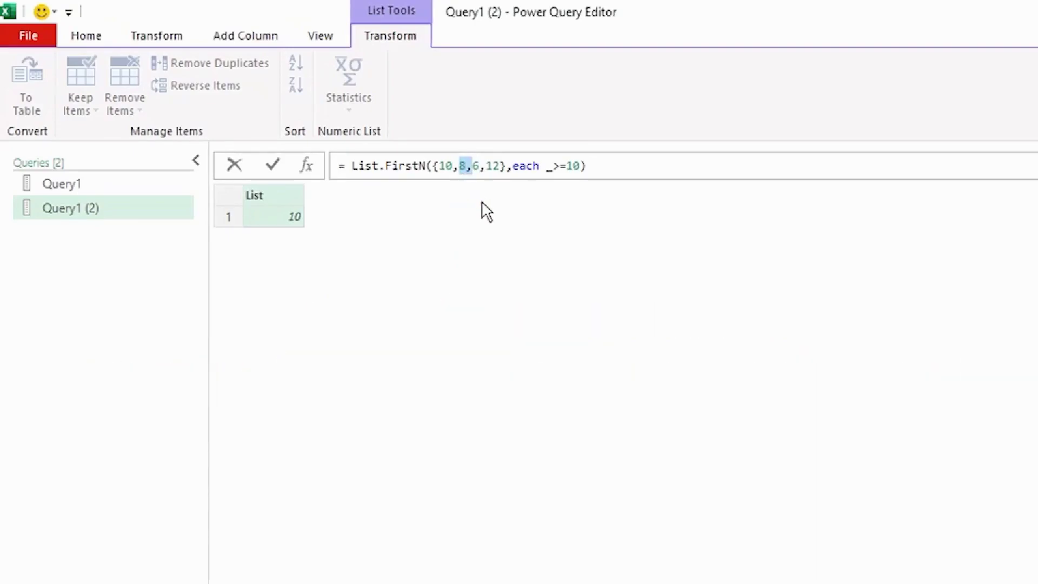
click(162, 478)
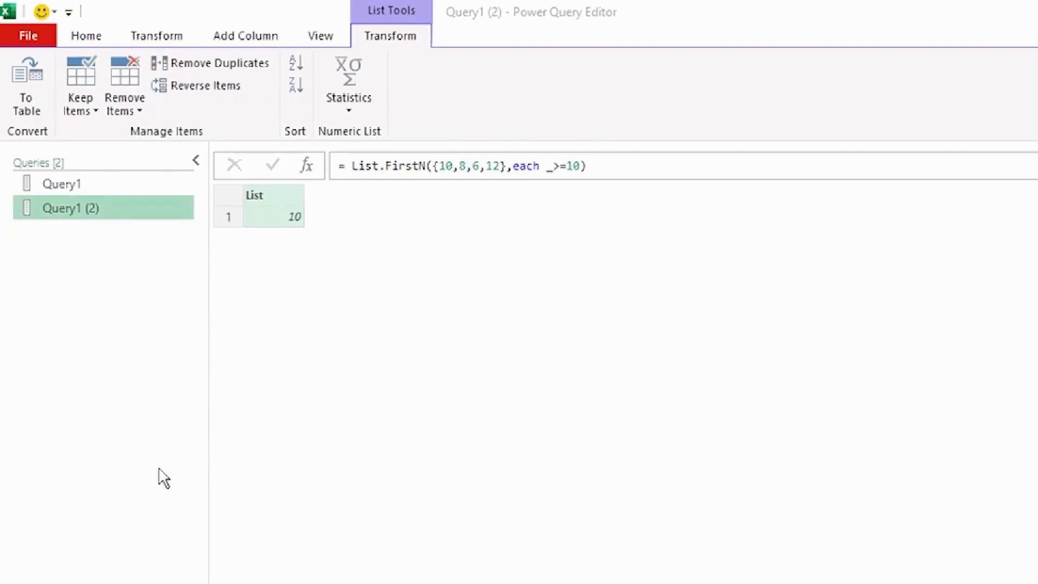
Wrap Query1's formula as =List.Sum(List.FirstN({10,8,6,12},2))
click(61, 186)
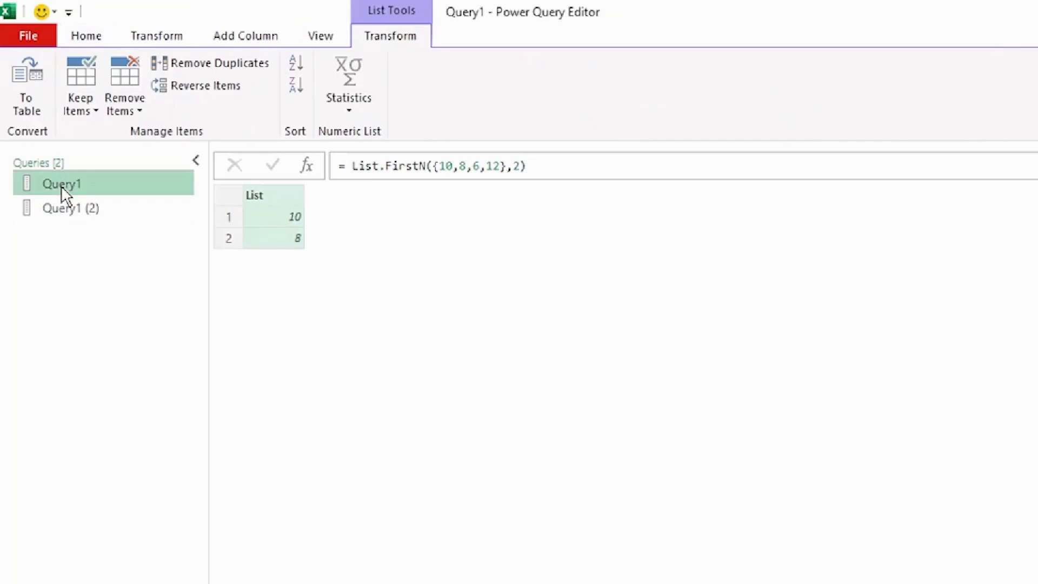
click(351, 166)
text(List.Sum)
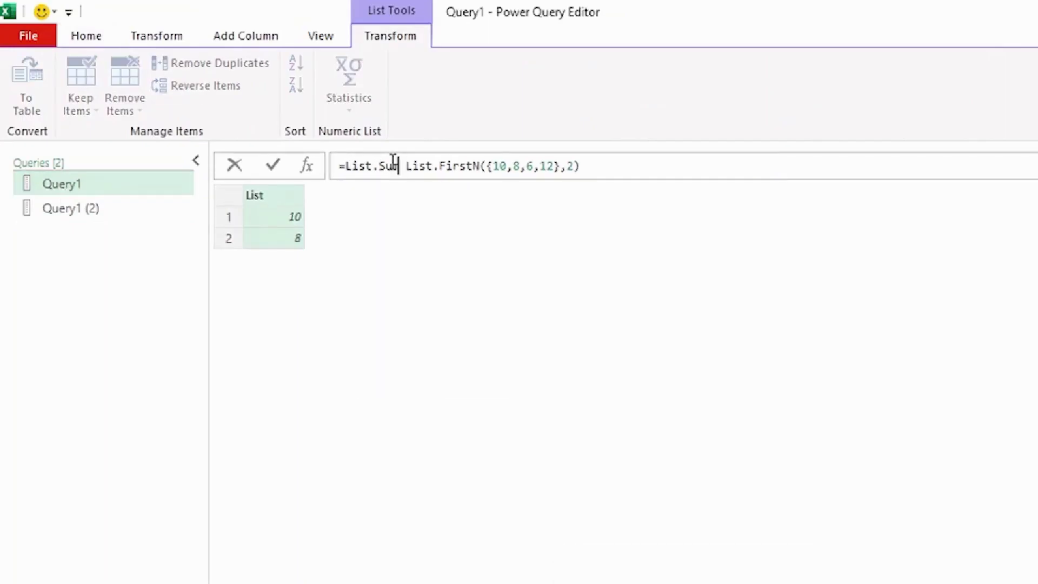
click(363, 186)
click(406, 165)
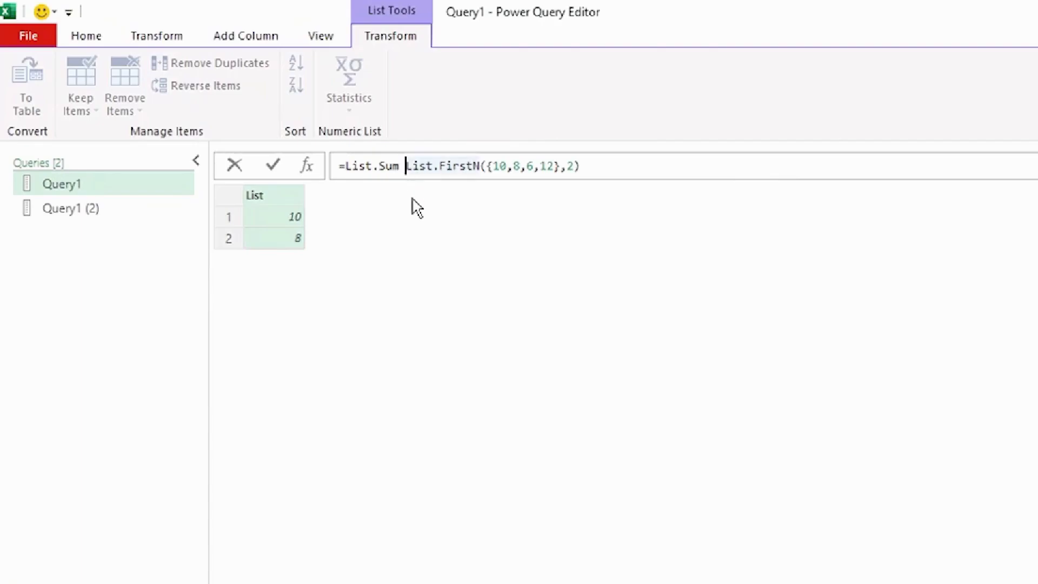
text(()
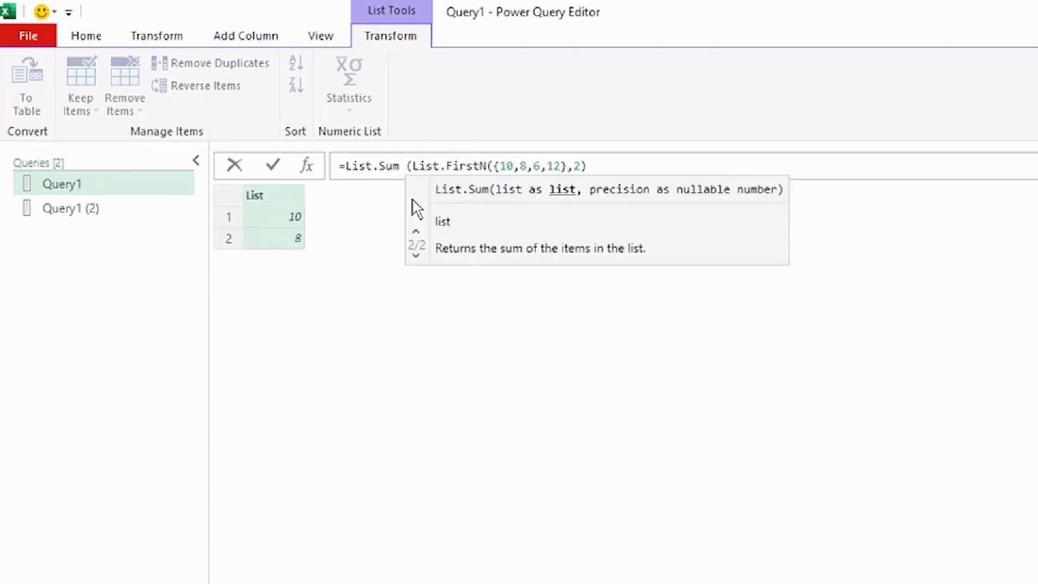
click(642, 160)
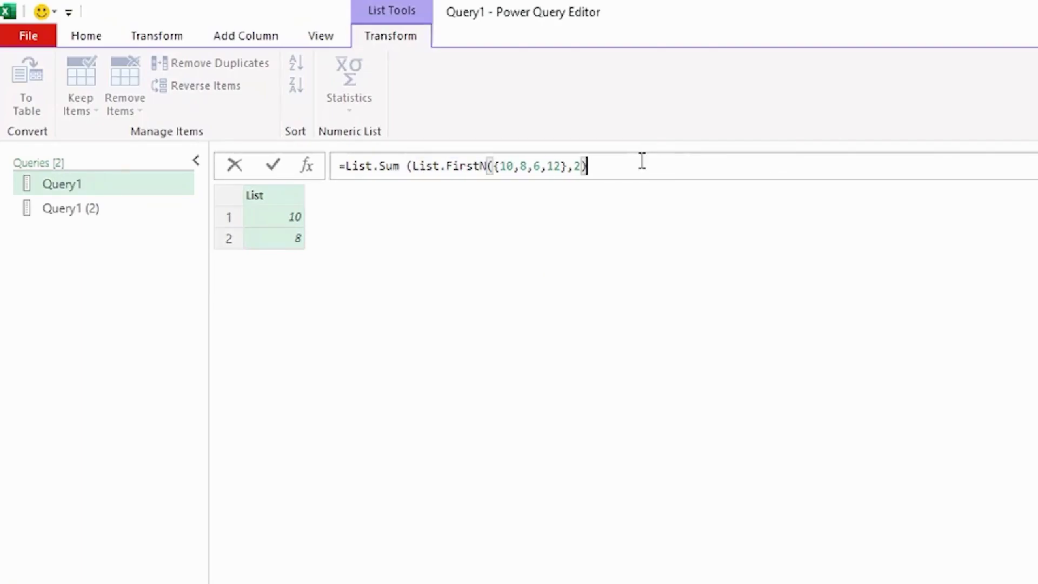
text())
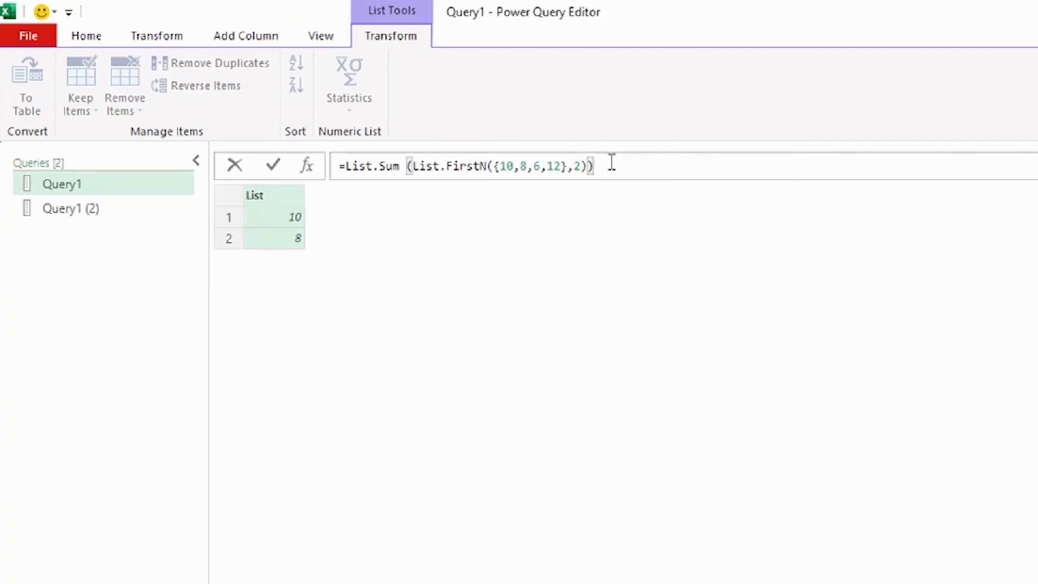
key(Return)
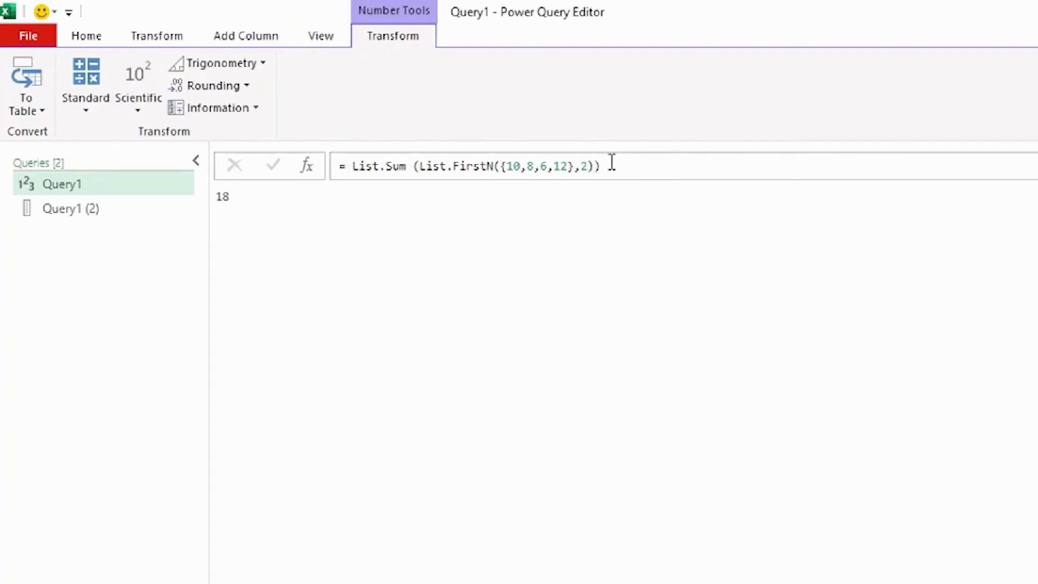
Highlight the result 18 and the summed values 10 and 8 in the formula
double_click(230, 196)
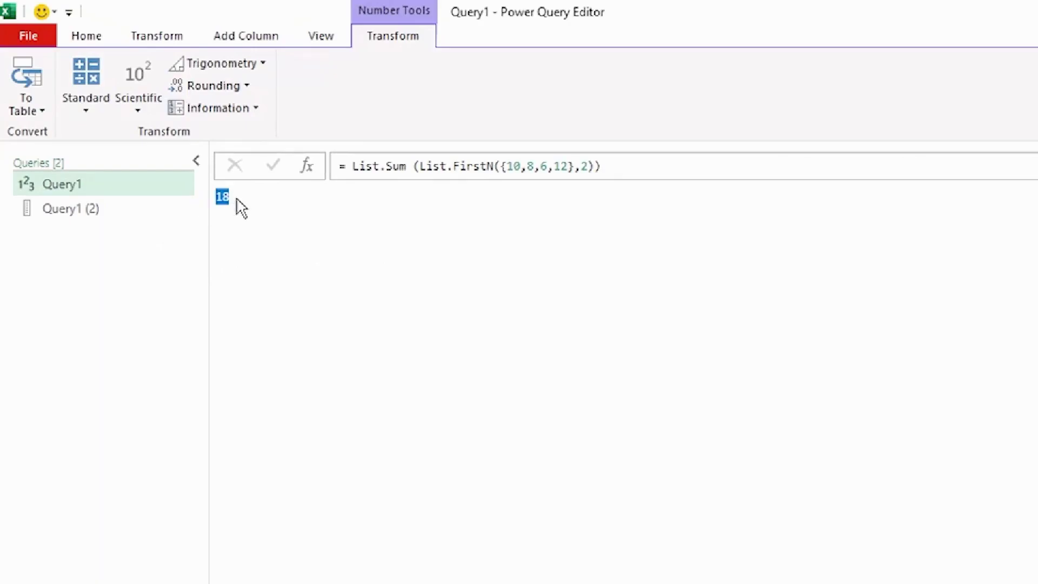
drag(507, 166, 535, 166)
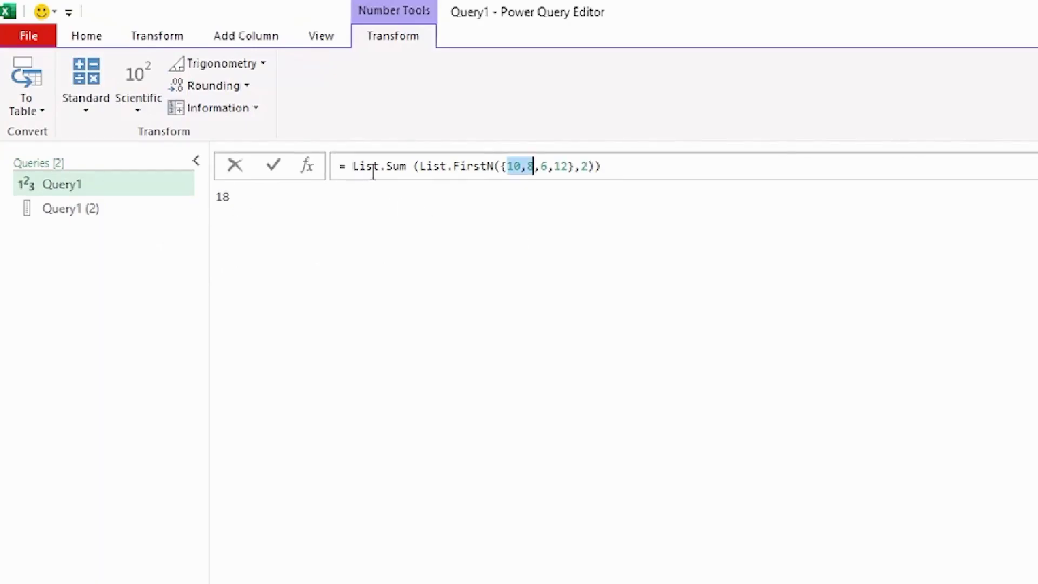
drag(453, 166, 352, 166)
shift+click(495, 167)
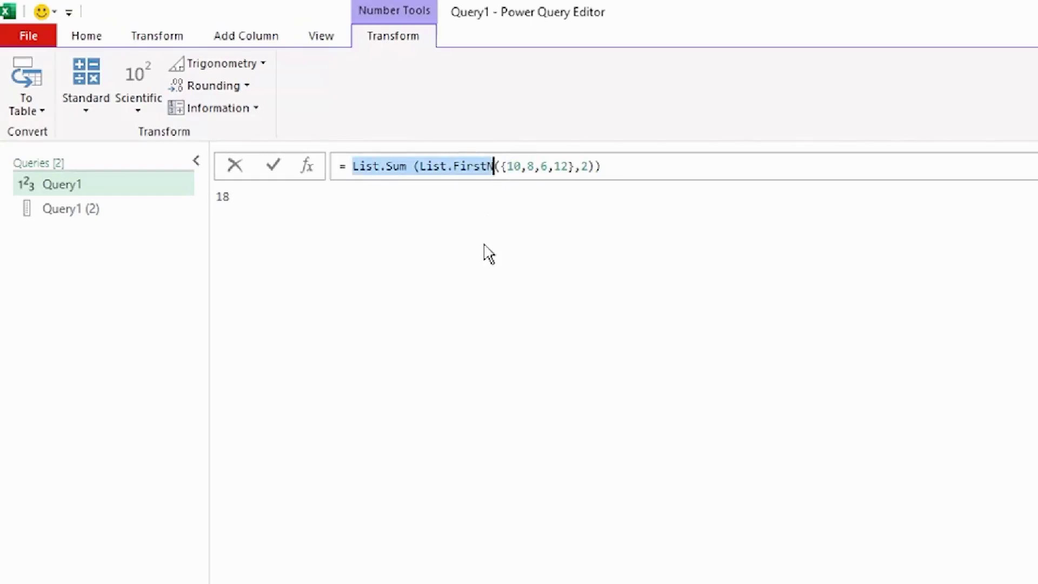
Change the count argument from 2 to 3, then to 4, summing to 36
click(588, 166)
key(BackSpace)
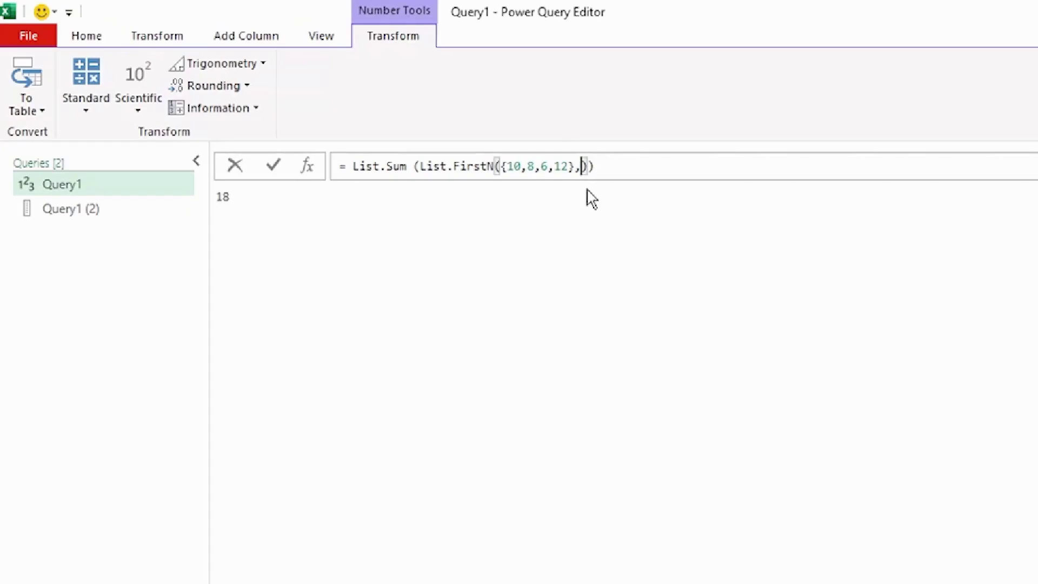
text(3)
key(Return)
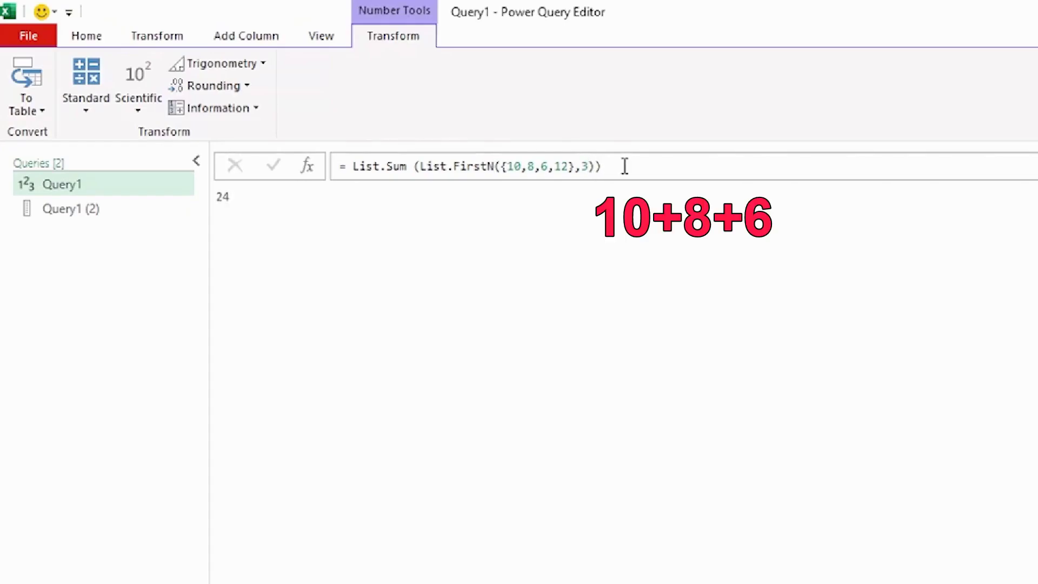
click(588, 166)
key(BackSpace)
text(4)
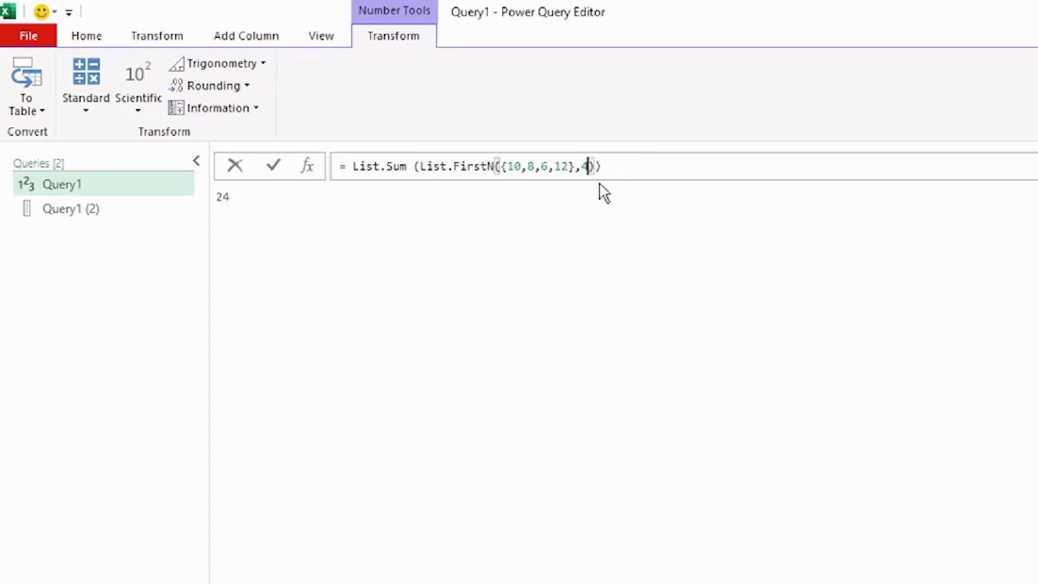
key(Return)
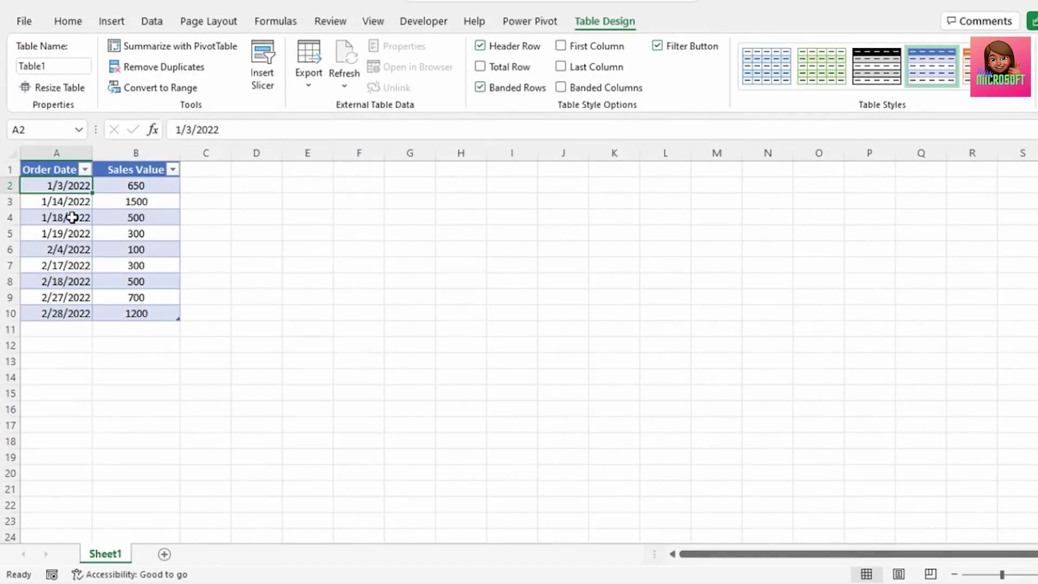
Load the Order Date and Sales Value table into Power Query with Data > From Table/Range
drag(59, 171, 162, 303)
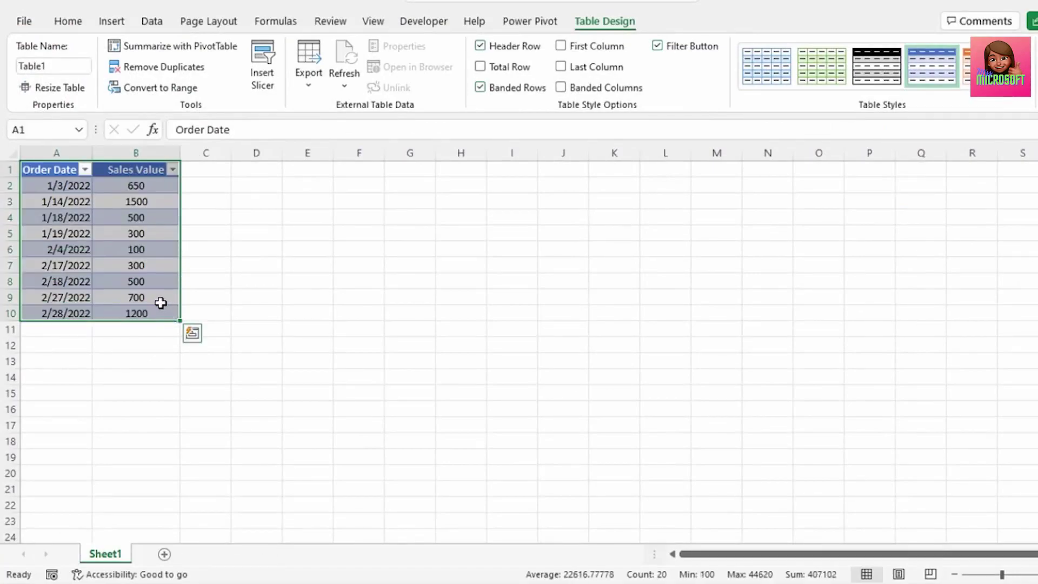
drag(68, 186, 79, 308)
click(161, 188)
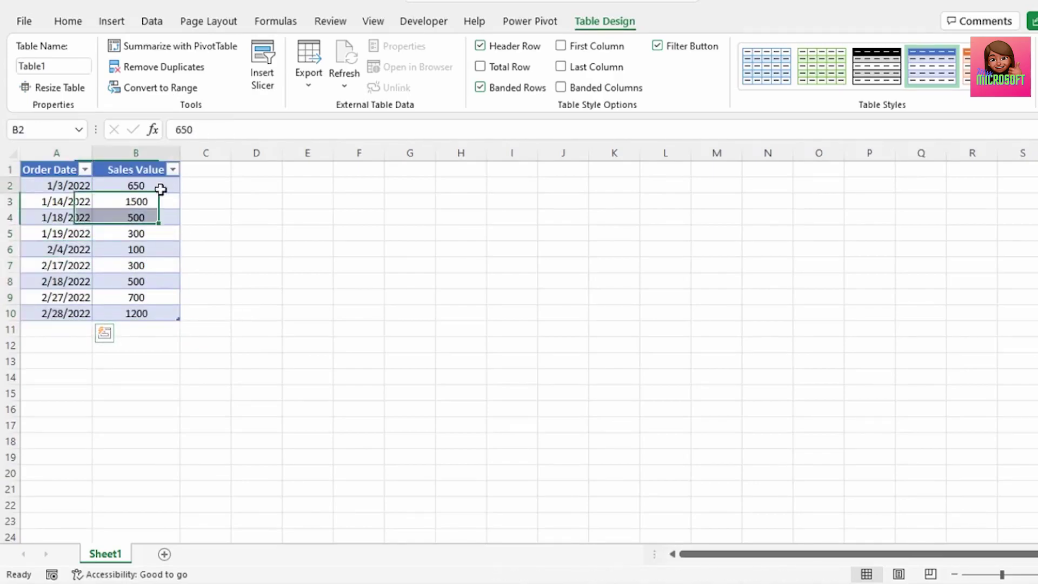
drag(161, 189, 161, 315)
click(157, 233)
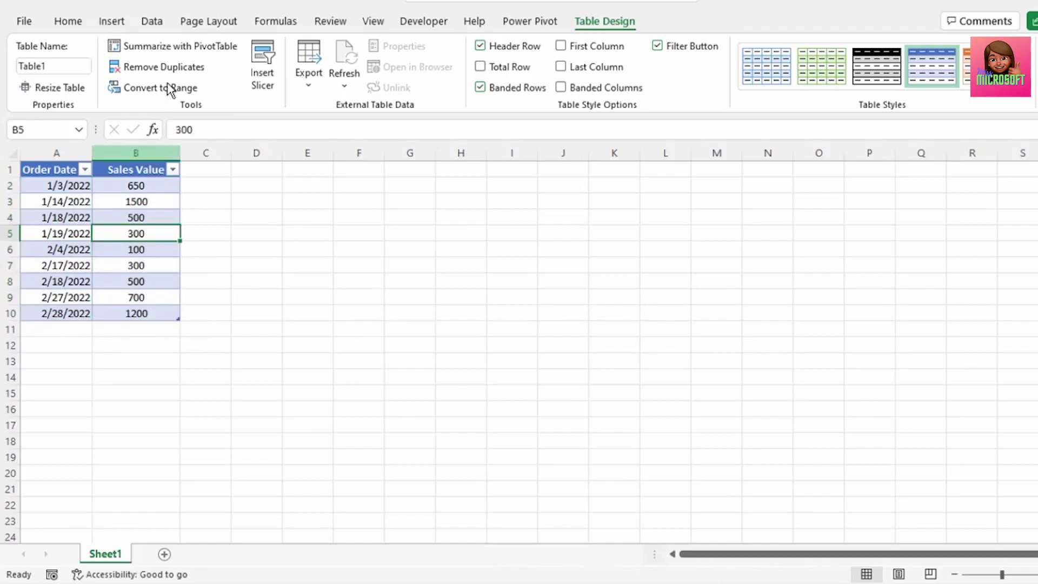
click(158, 22)
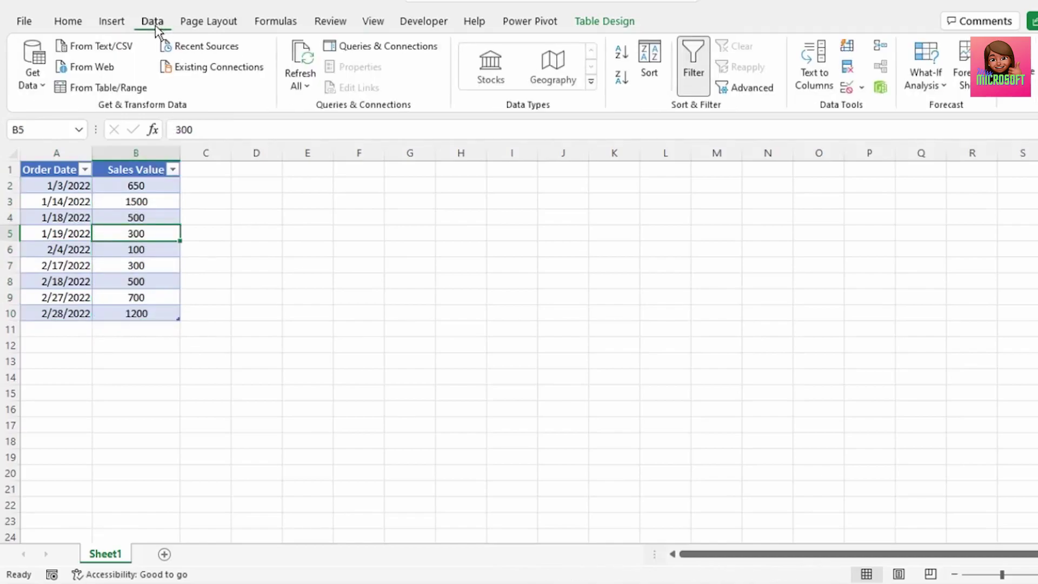
click(108, 87)
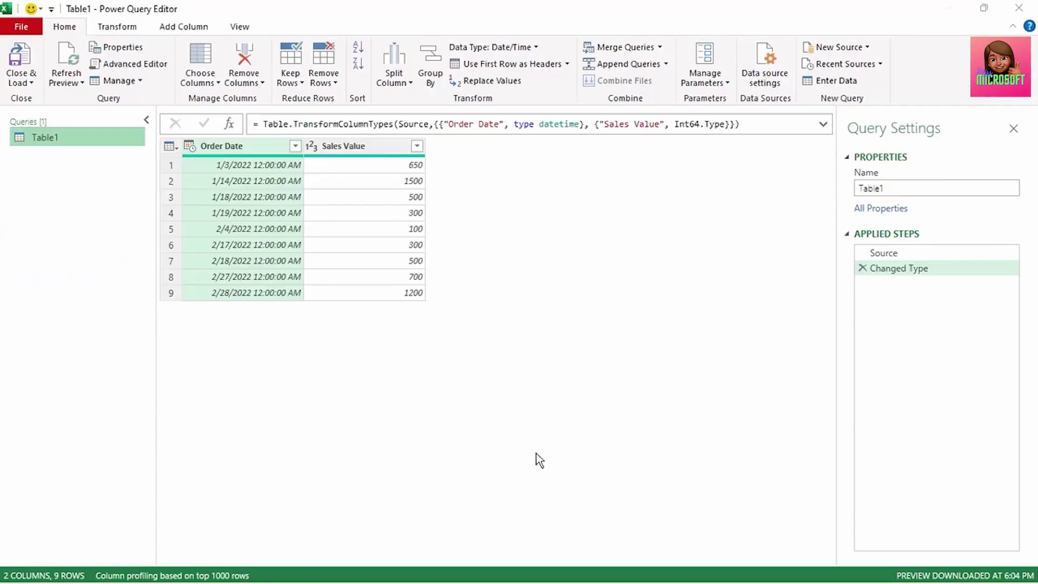
Remove the Changed Type step and set Order Date's data type to Date
click(863, 268)
click(190, 146)
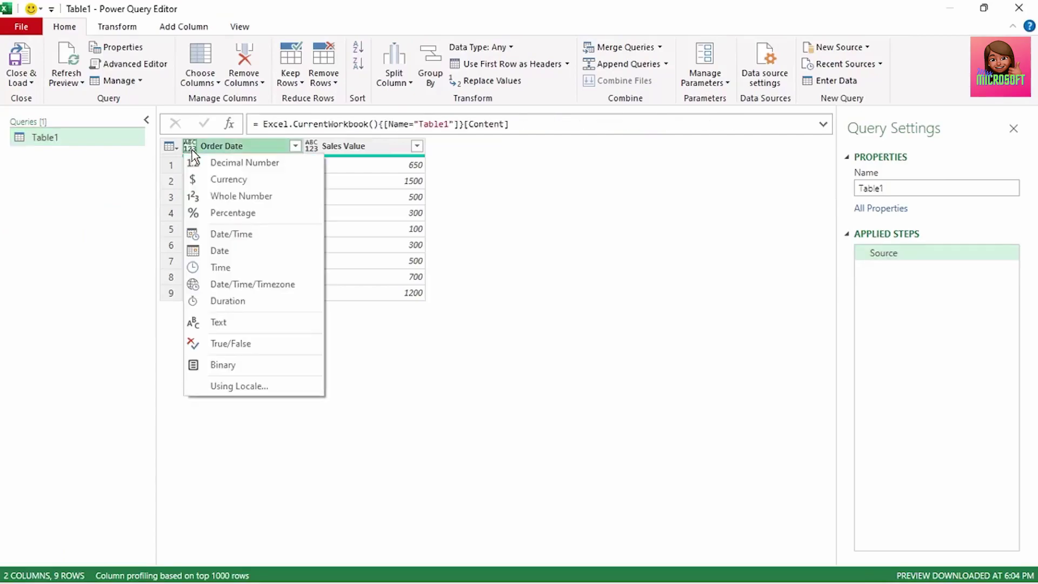
click(220, 251)
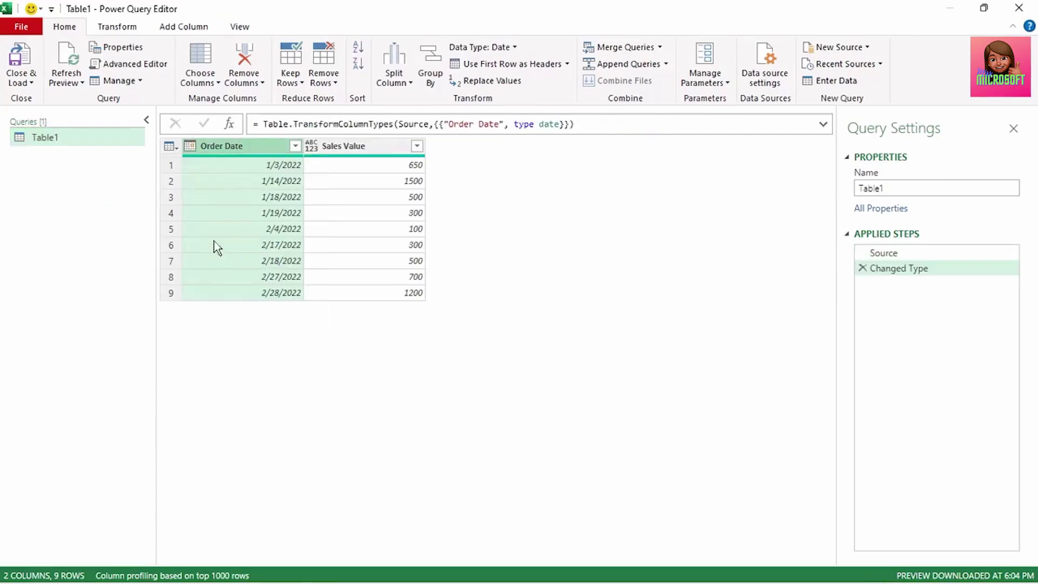
Add a Start of Month column from Order Date via Add Column > Date > Month
click(195, 32)
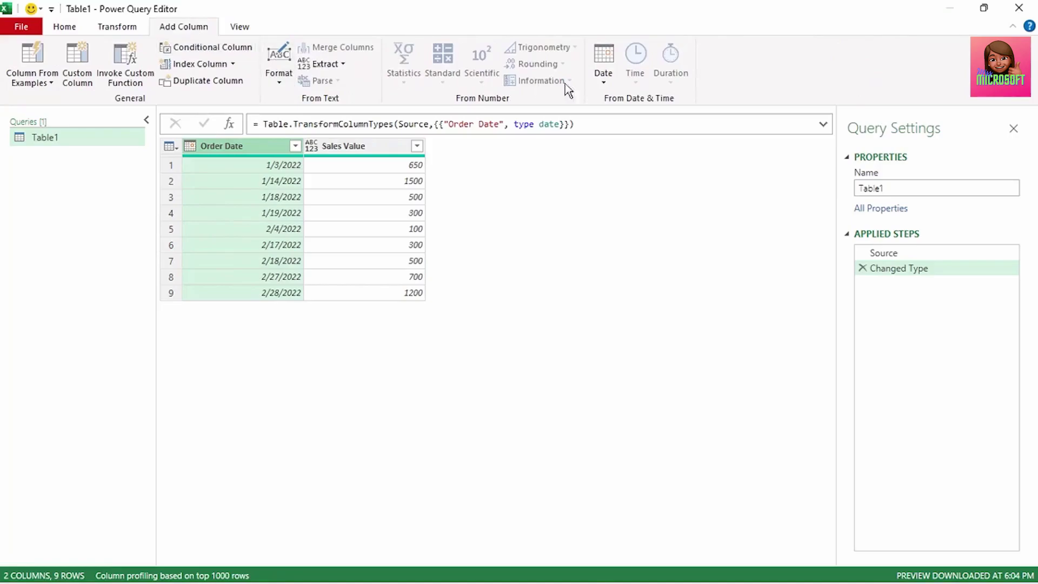
click(605, 81)
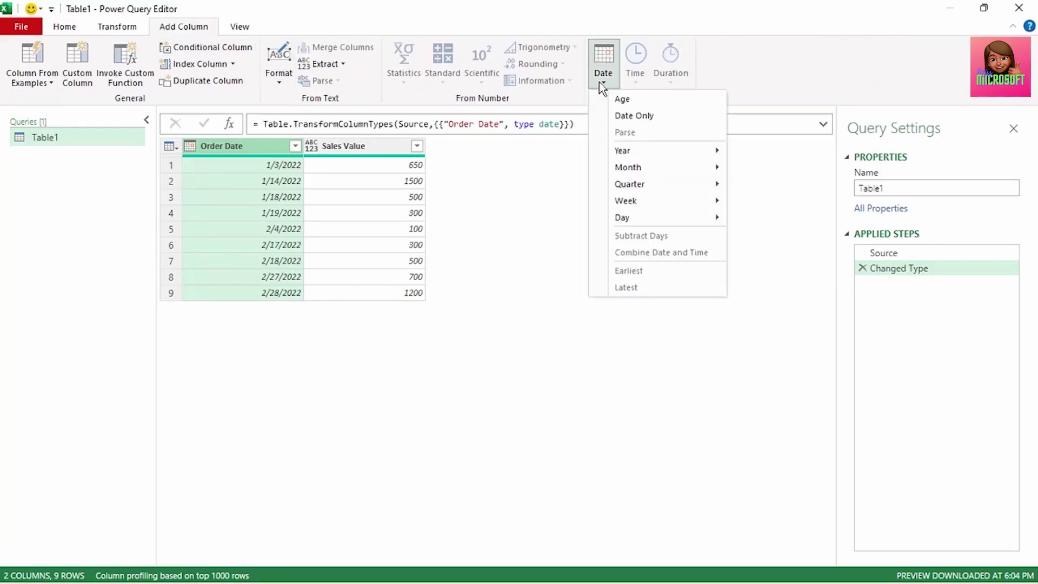
mouse_move(640, 174)
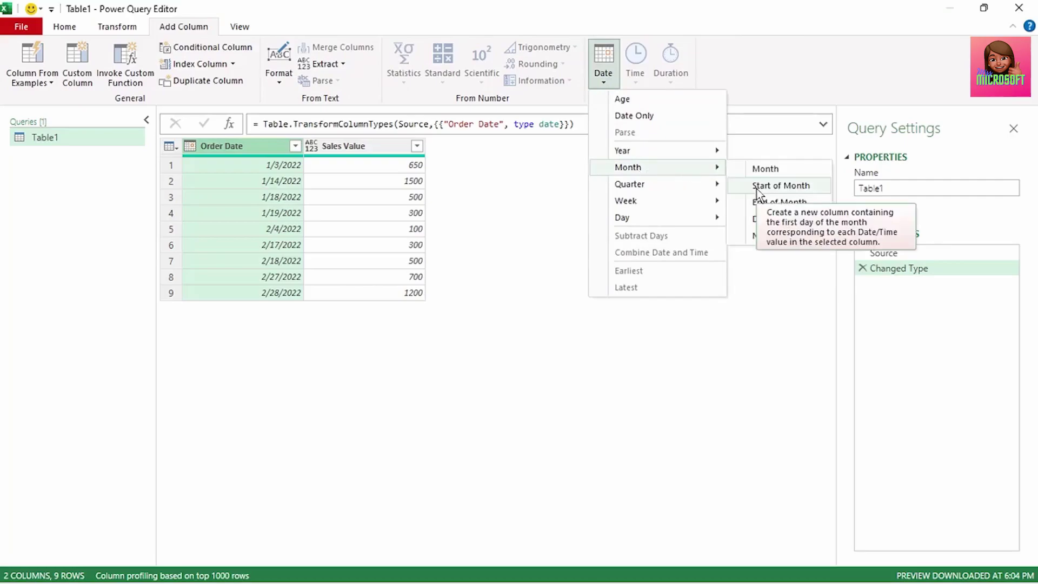
click(759, 188)
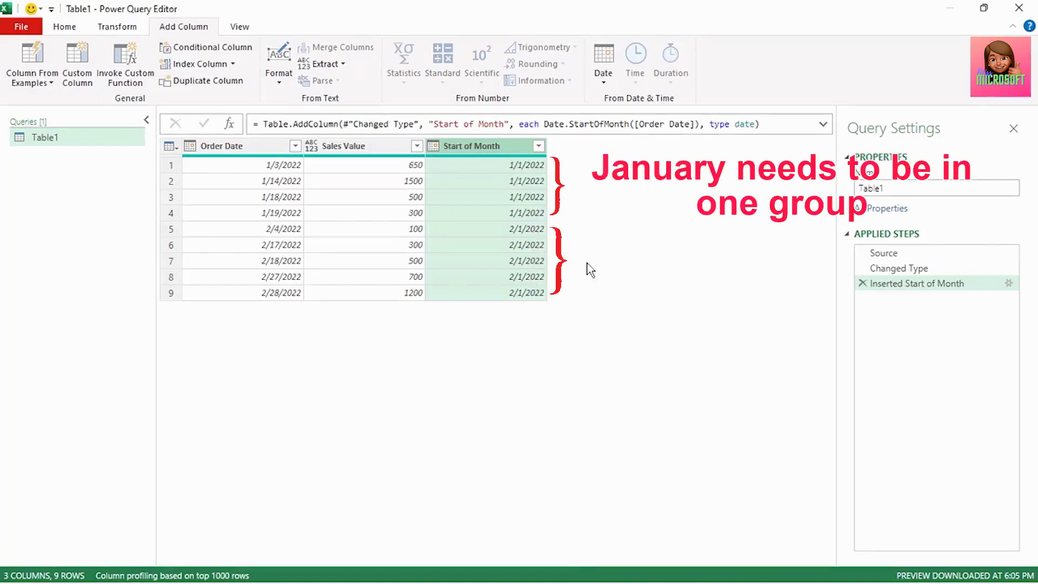
Group Table1 by Start of Month using the All Rows operation
click(118, 27)
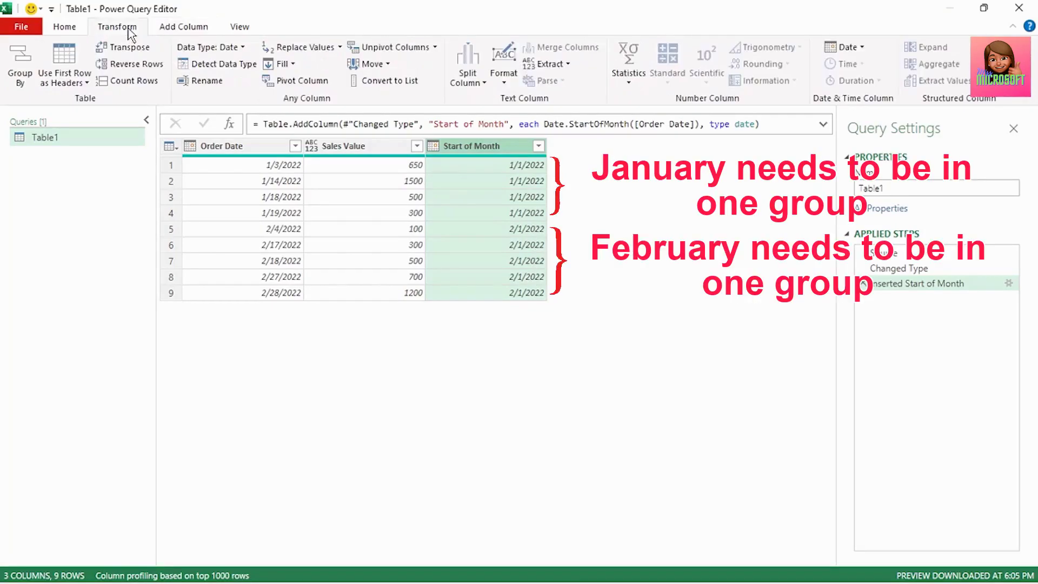
click(27, 86)
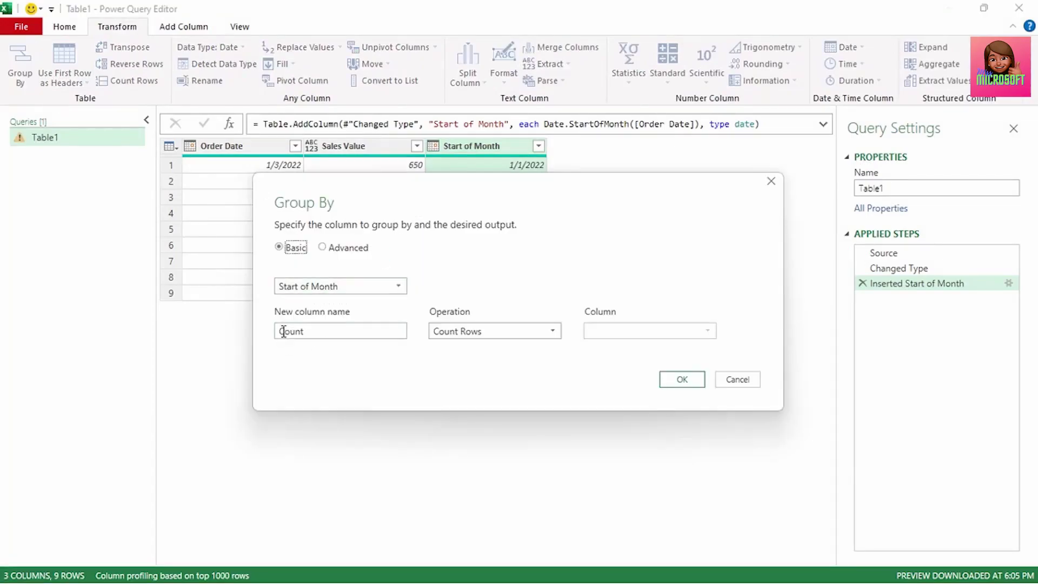
double_click(300, 333)
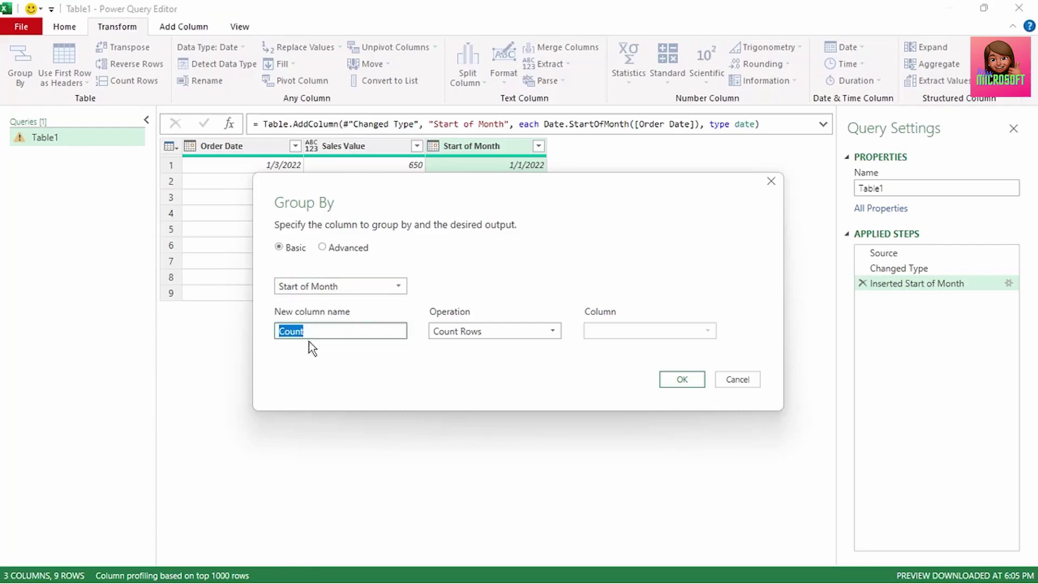
click(509, 334)
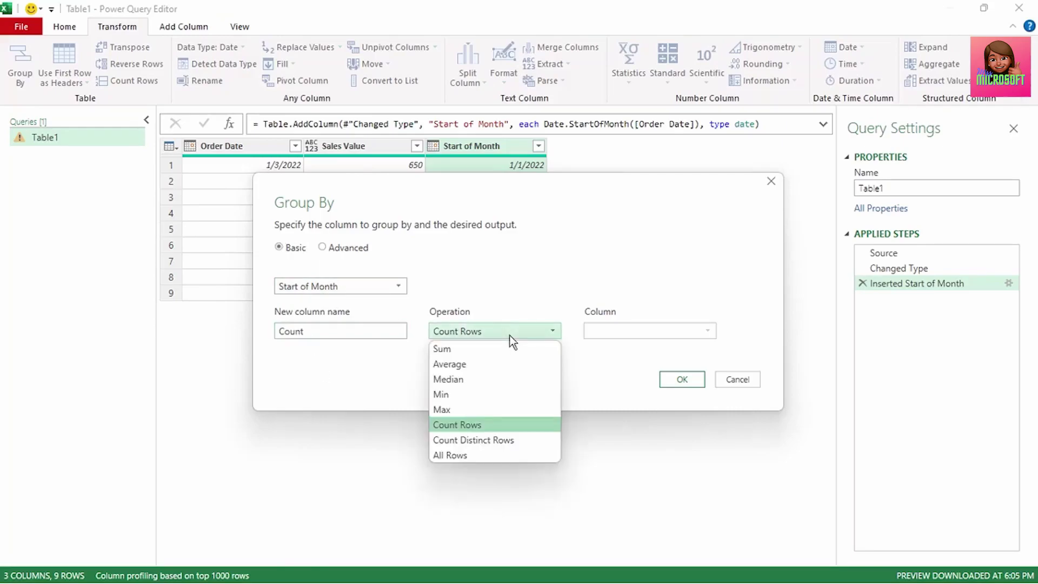
click(464, 457)
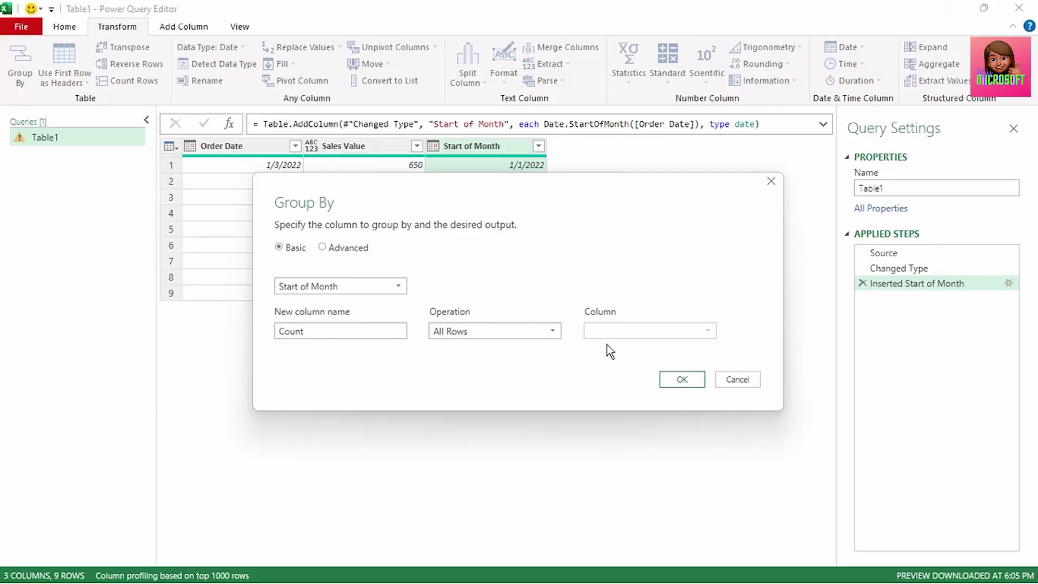
click(681, 380)
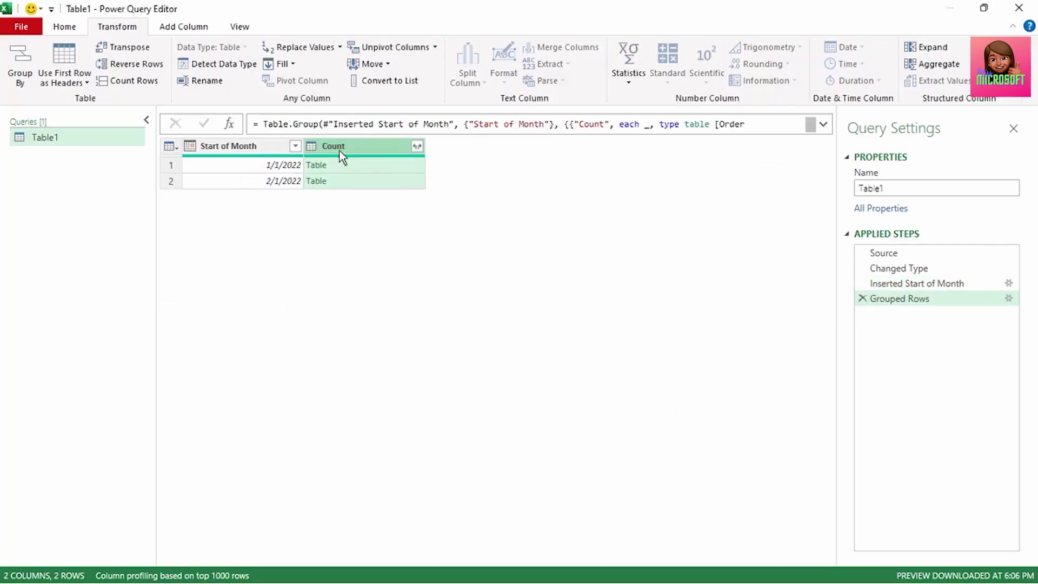
click(383, 169)
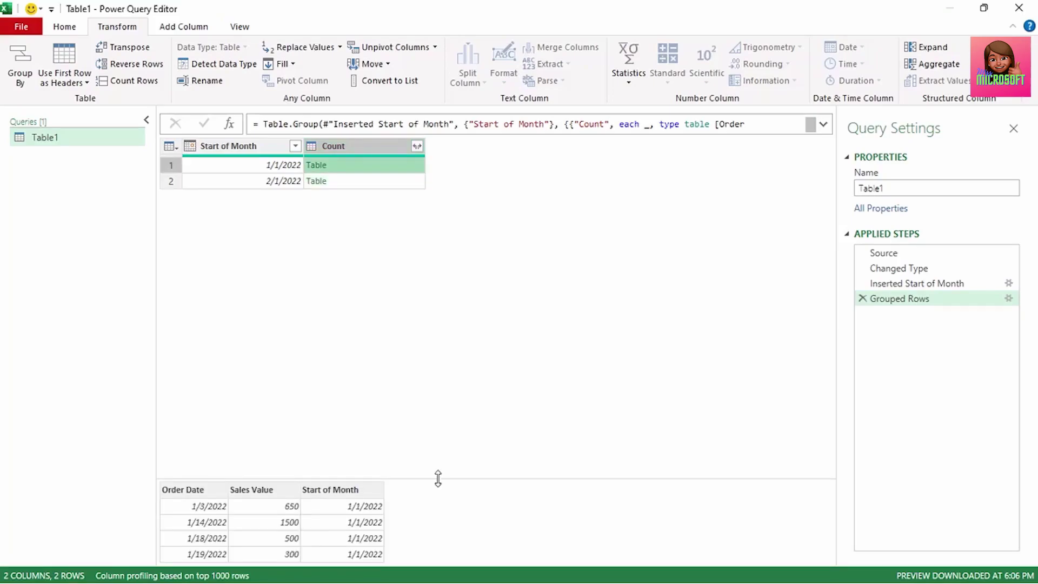
drag(438, 478, 449, 236)
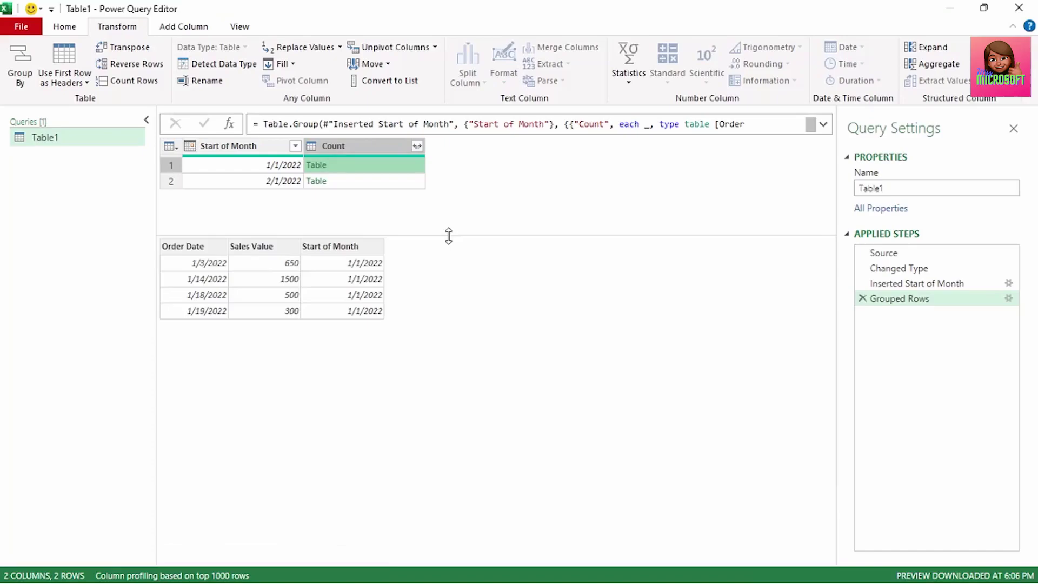
click(253, 150)
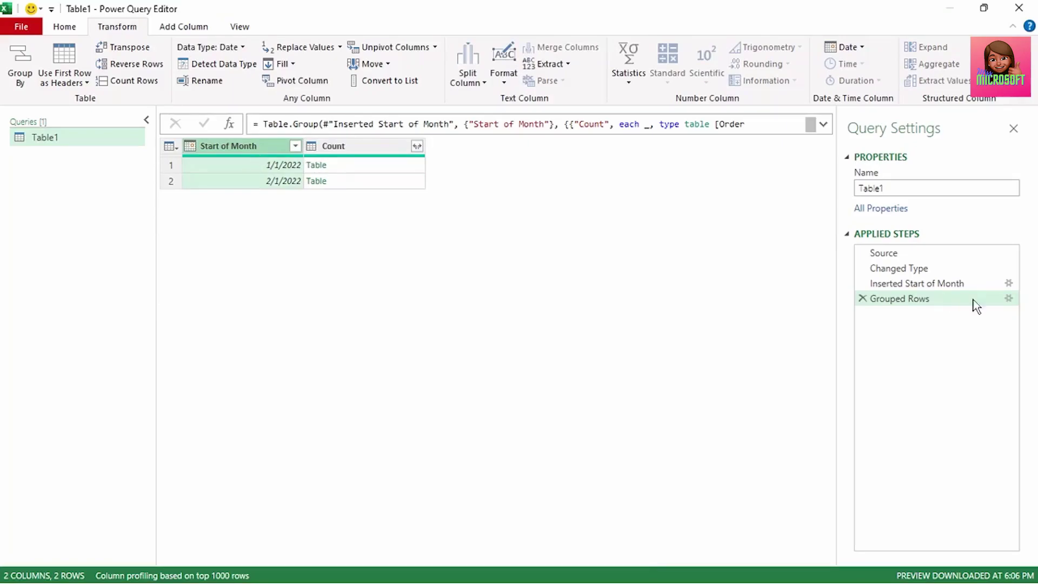
click(1007, 300)
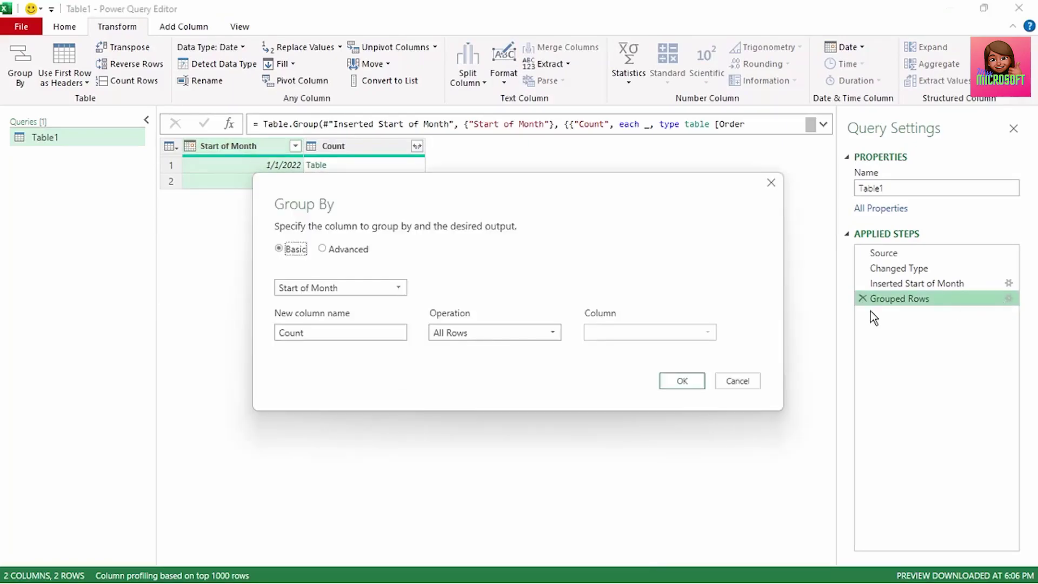
click(391, 289)
click(678, 383)
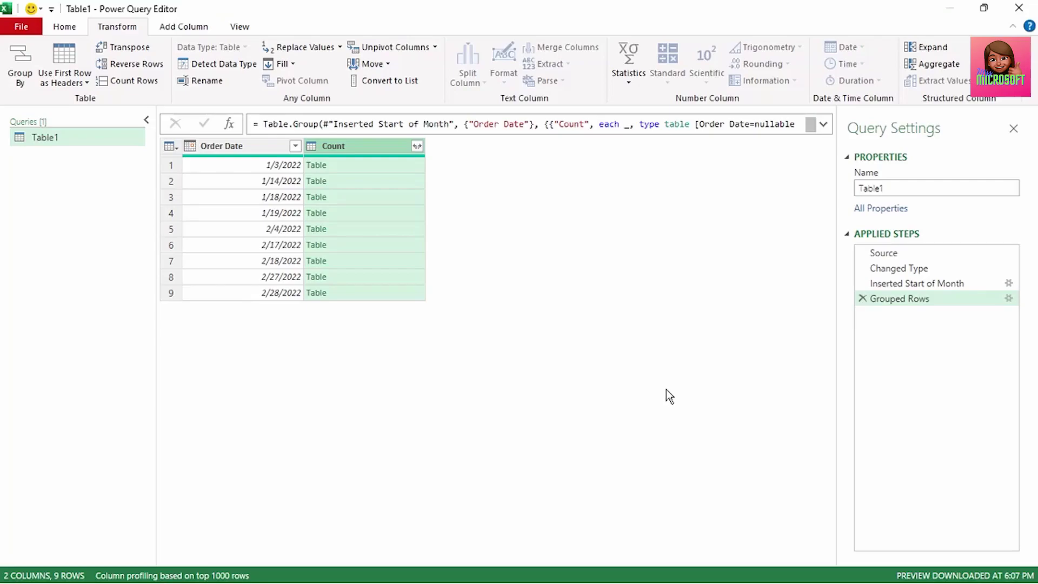
click(1009, 299)
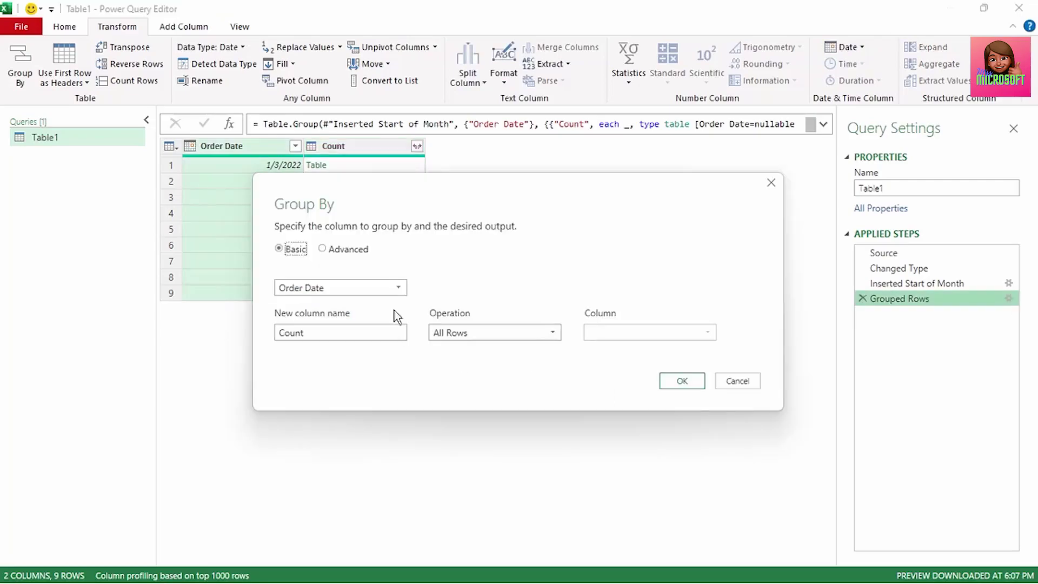
click(394, 288)
click(357, 332)
key(Return)
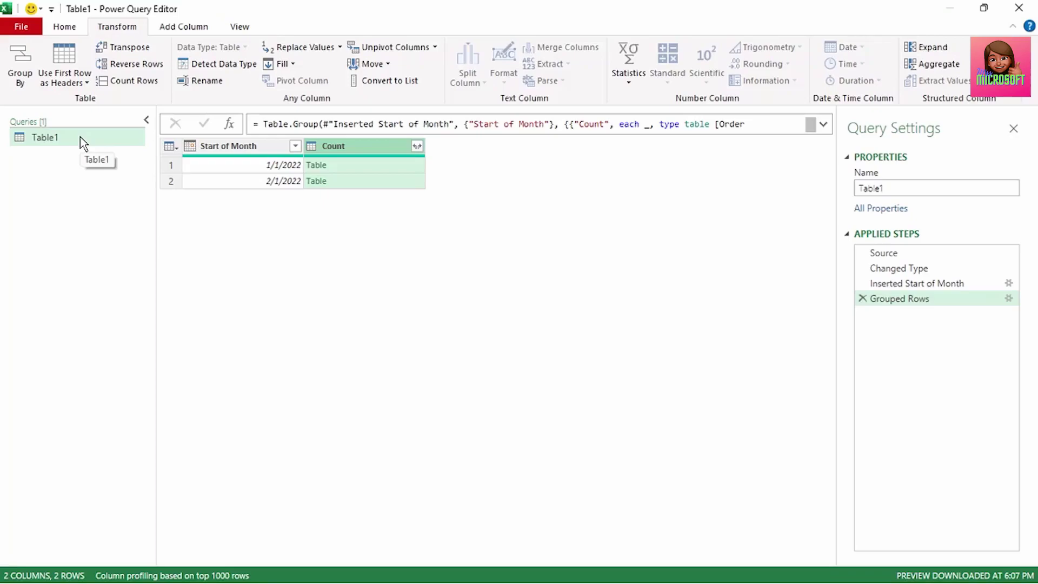
Create a reference to Table1 named MTD Totals and drill into January's nested table
right_click(81, 142)
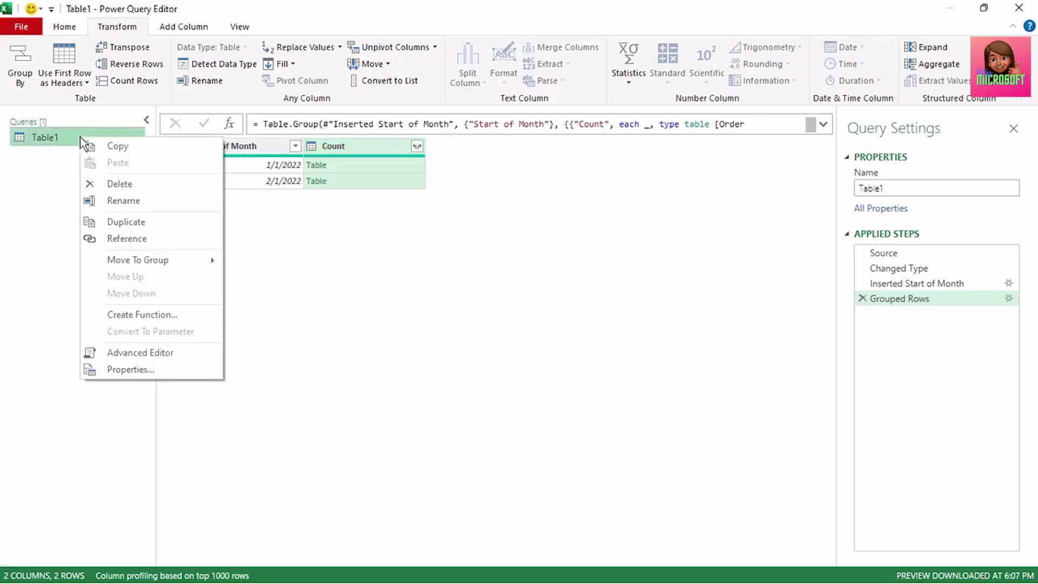
click(123, 239)
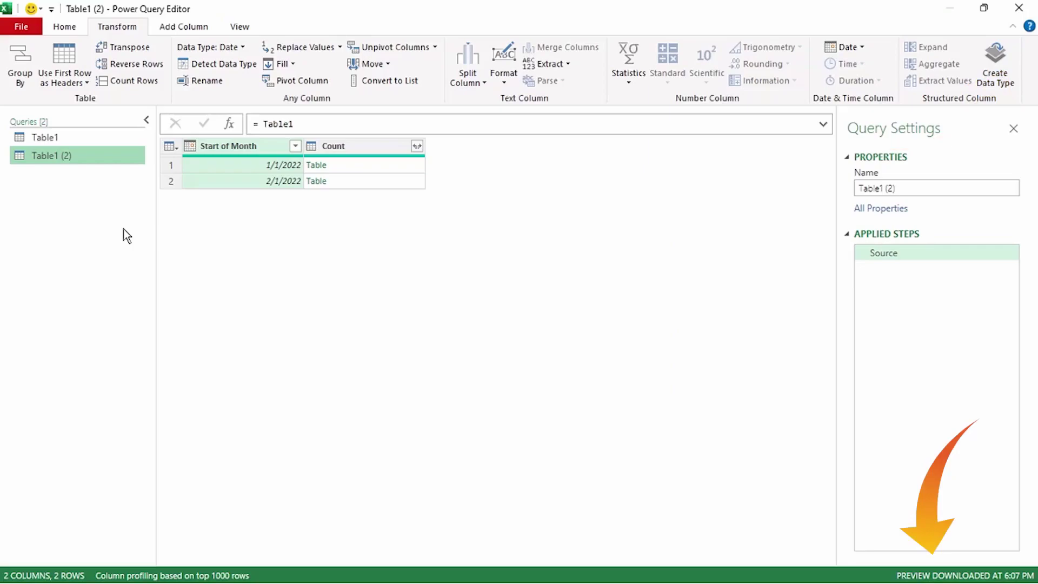
click(866, 189)
key(Caps_Lock)
text(M)
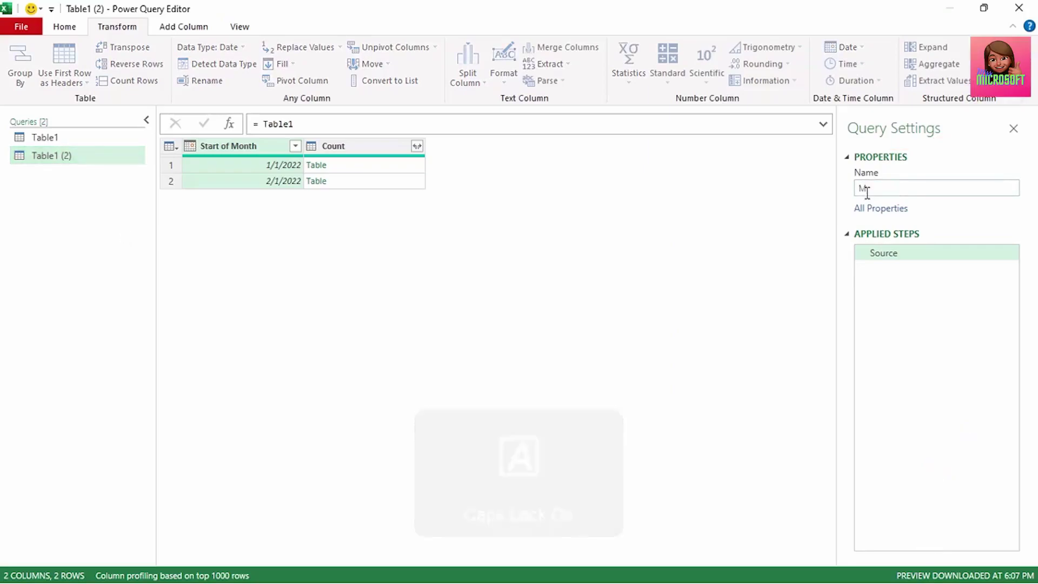
text(TD To)
key(Caps_Lock)
text(ota)
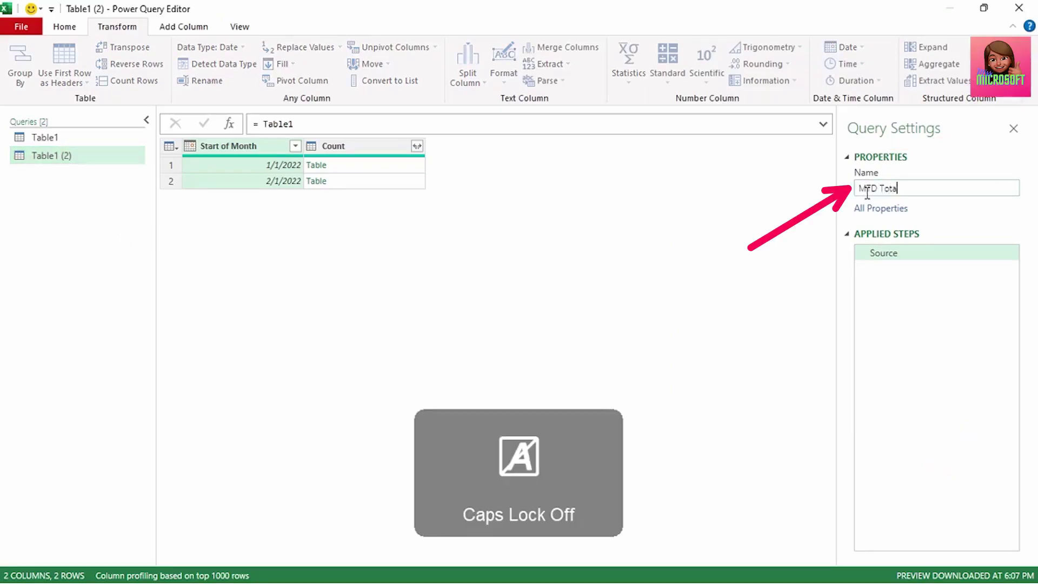
text(ls)
key(Return)
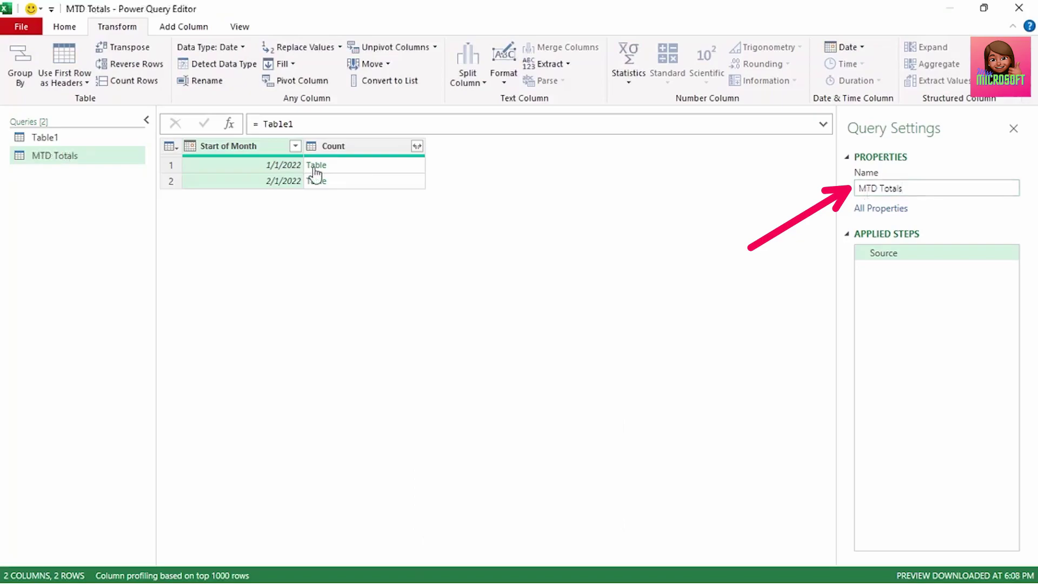
click(314, 169)
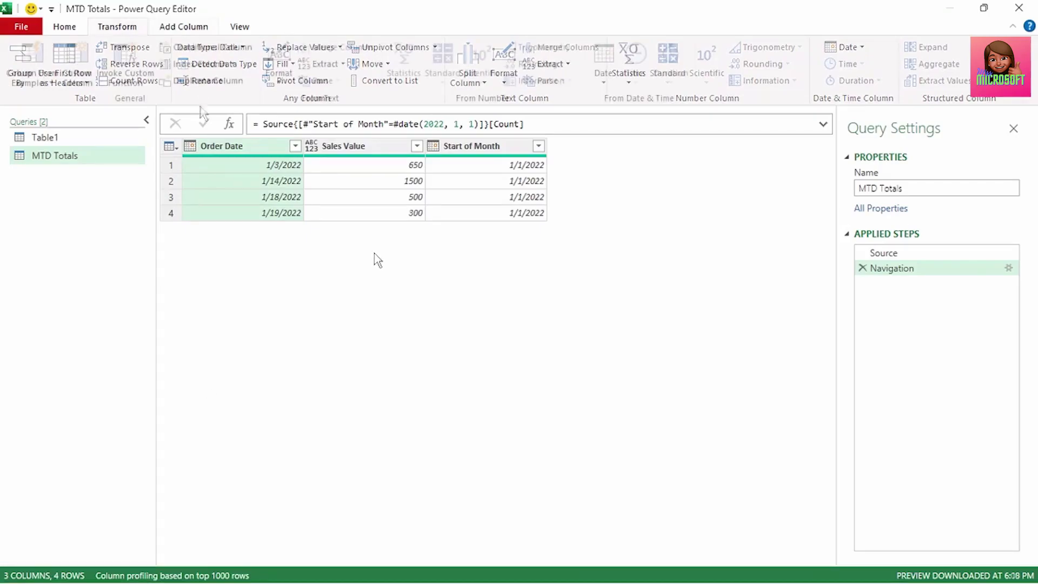
click(187, 28)
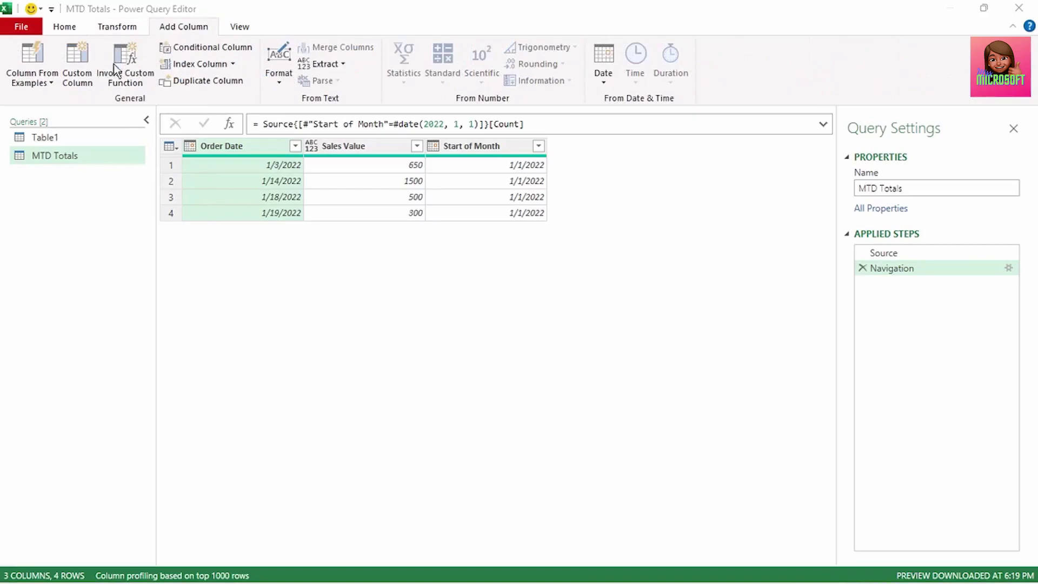
Begin a custom column formula List.FirstN([Sales Value], in the Custom Column dialog
click(79, 66)
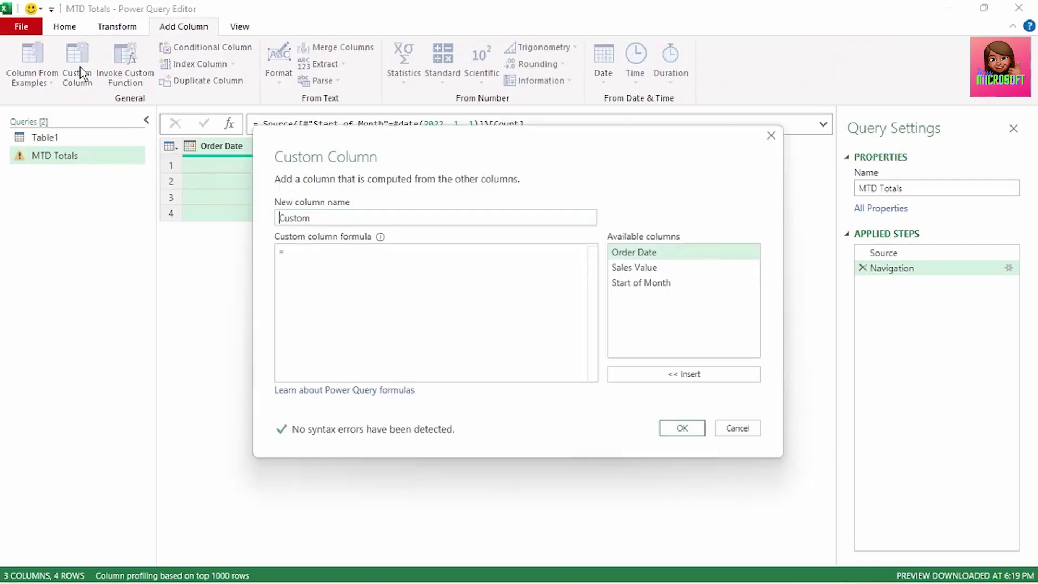
click(308, 252)
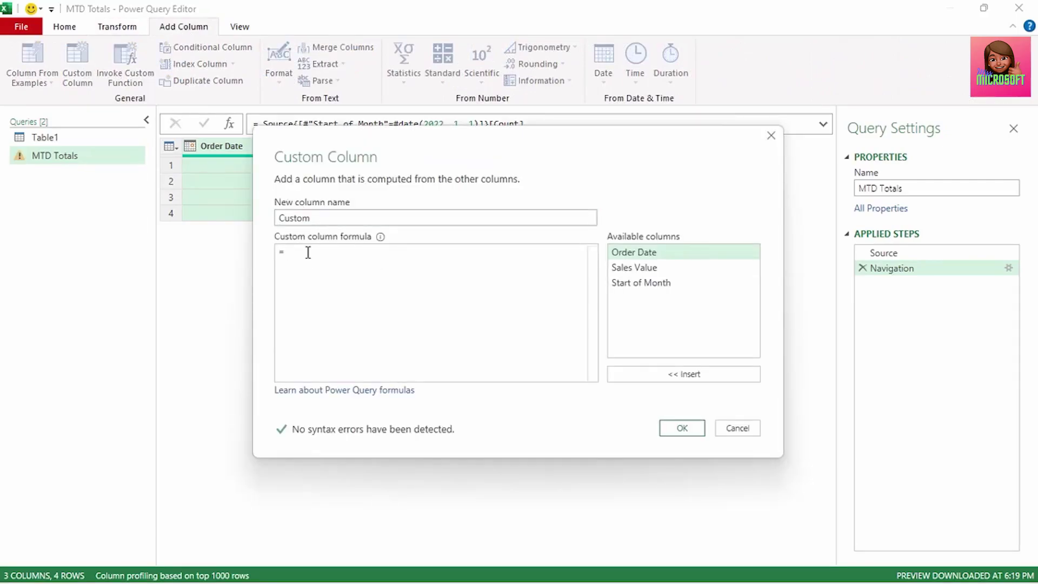
text(L)
key(Caps_Lock)
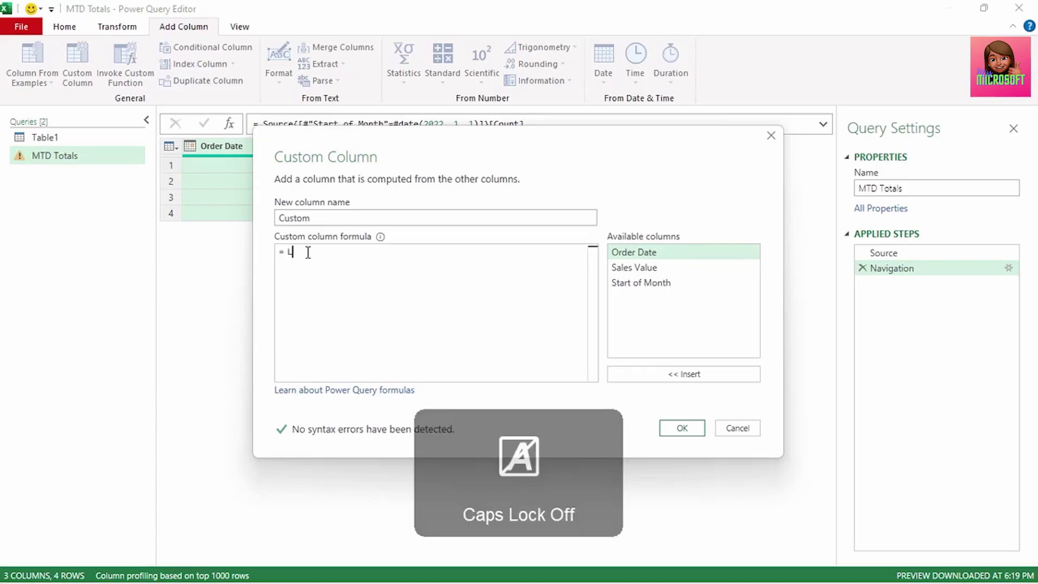
text(i)
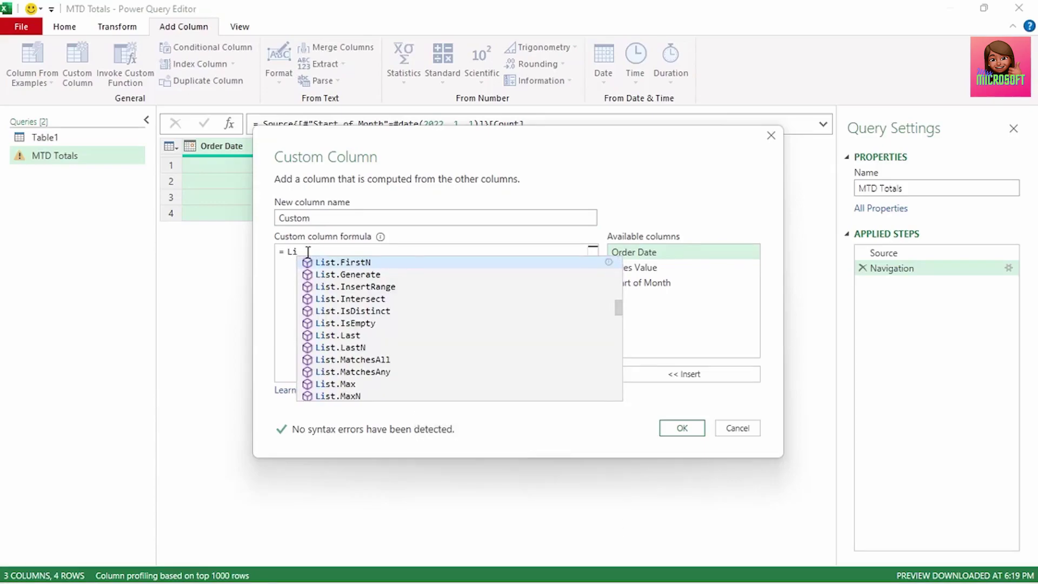
double_click(333, 265)
text(()
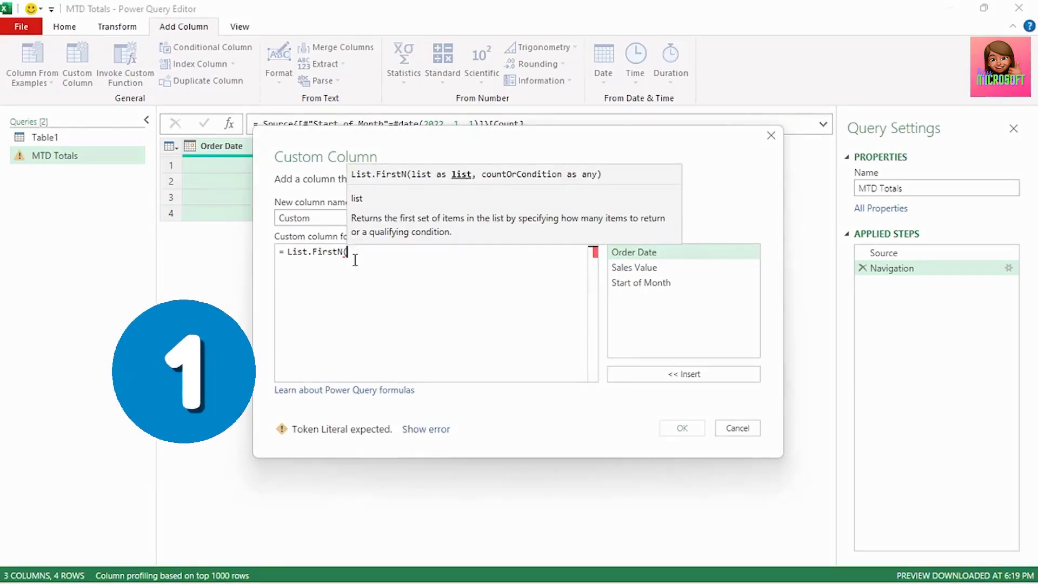
click(643, 270)
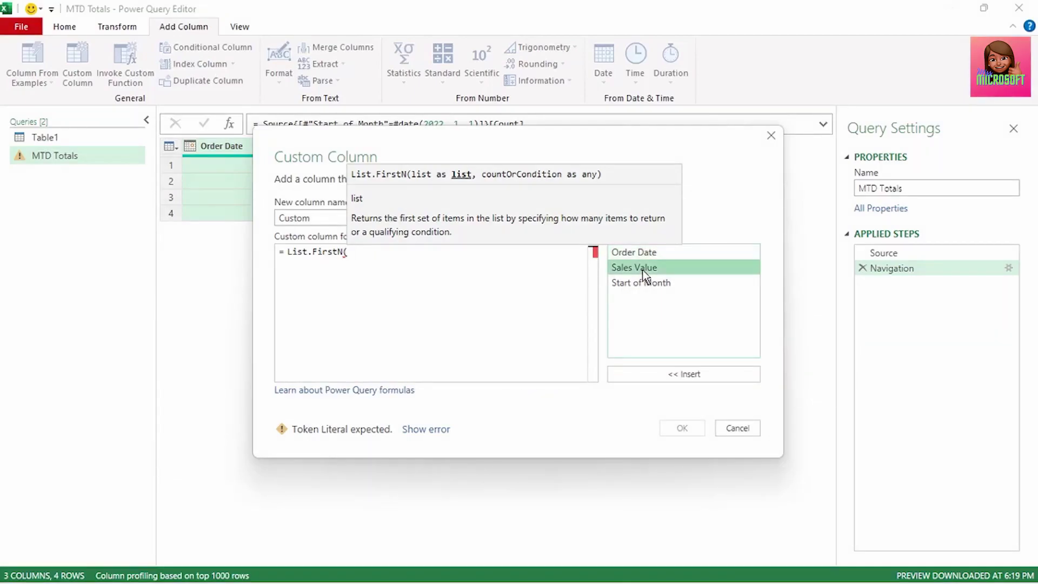
double_click(642, 270)
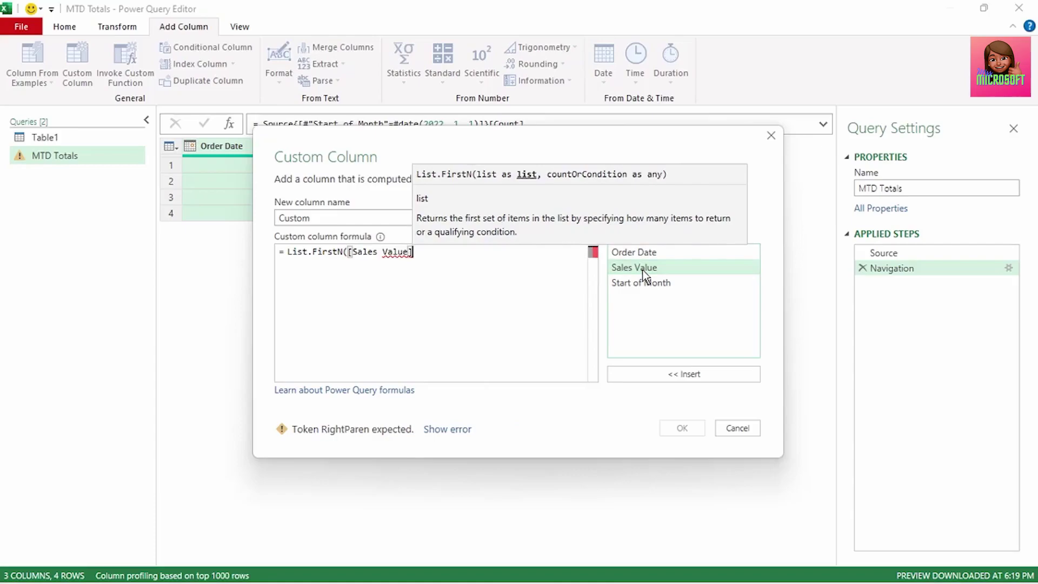
text(,)
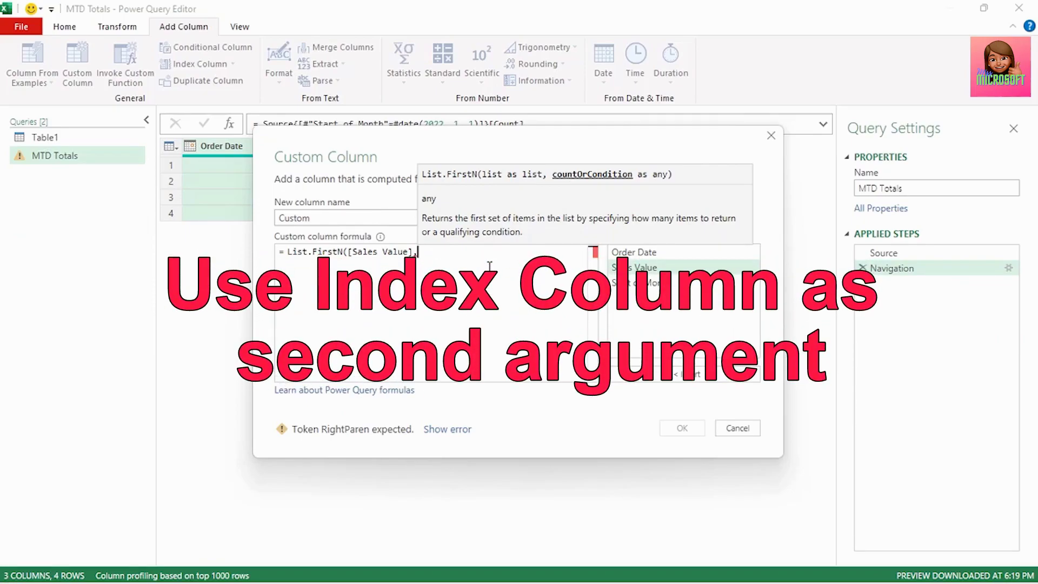
Discard the unfinished custom column and add an Index column starting from 1
click(737, 429)
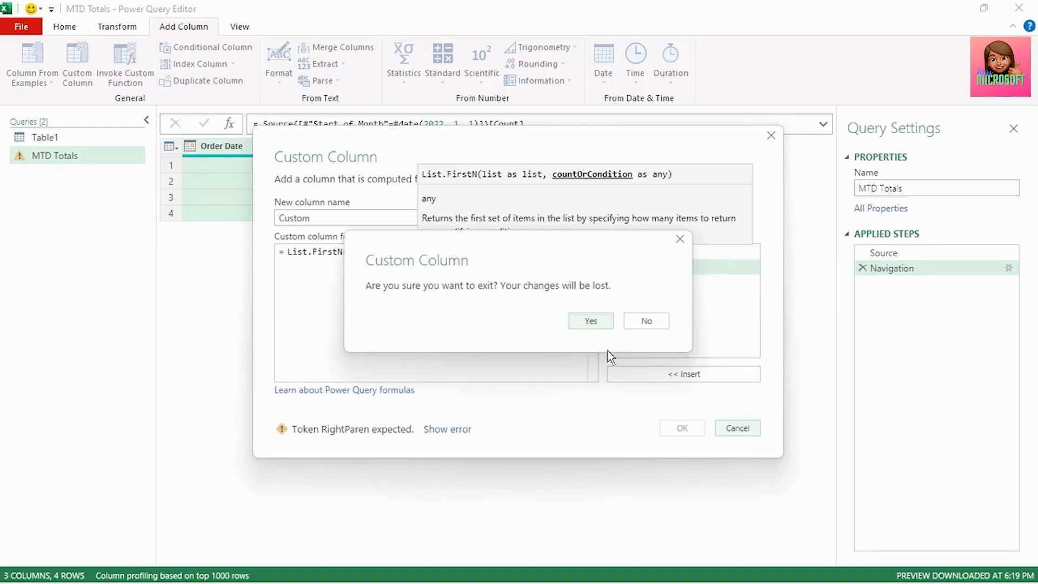
click(592, 325)
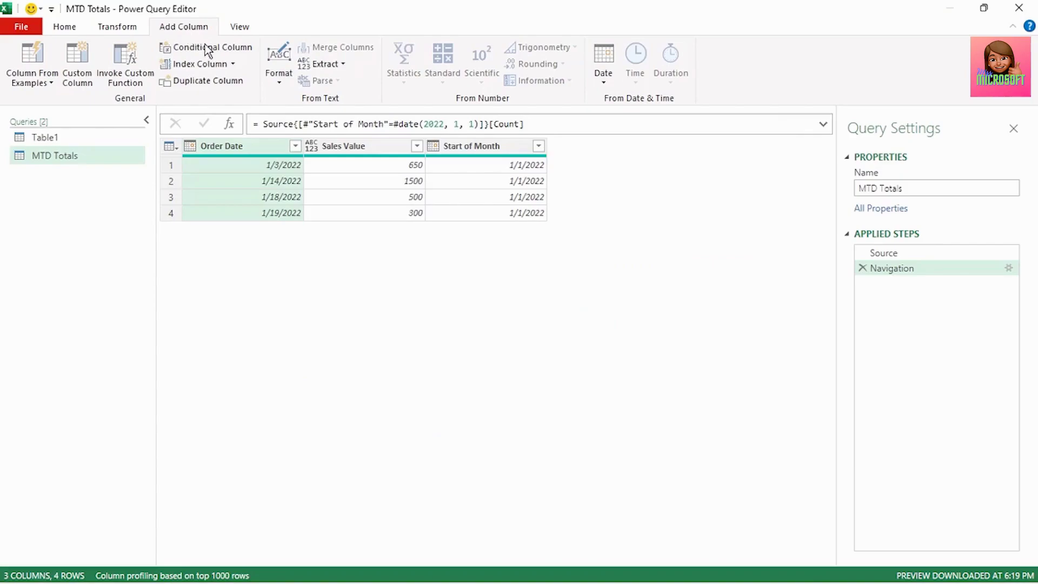
click(232, 65)
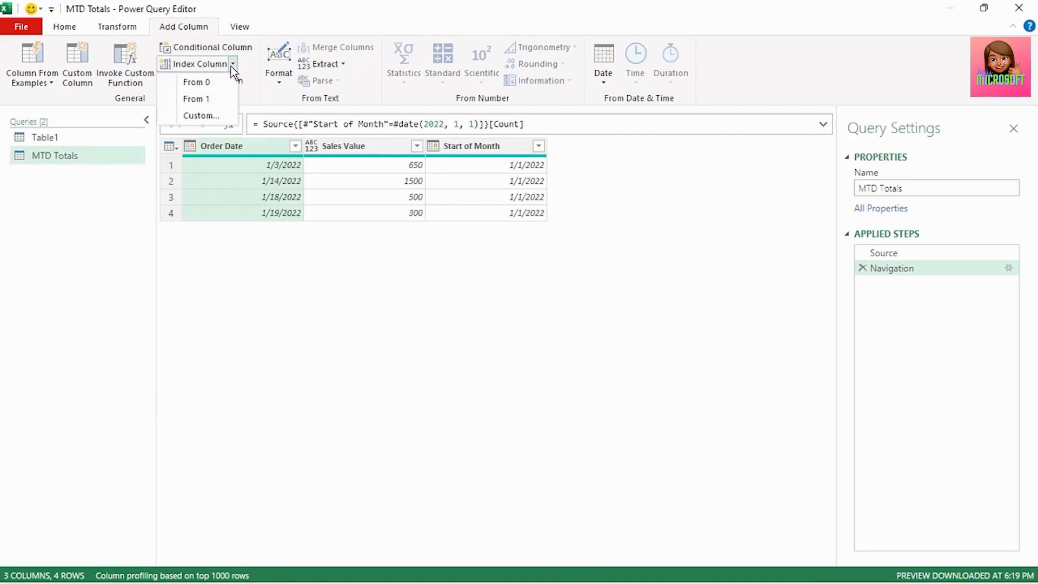
click(210, 101)
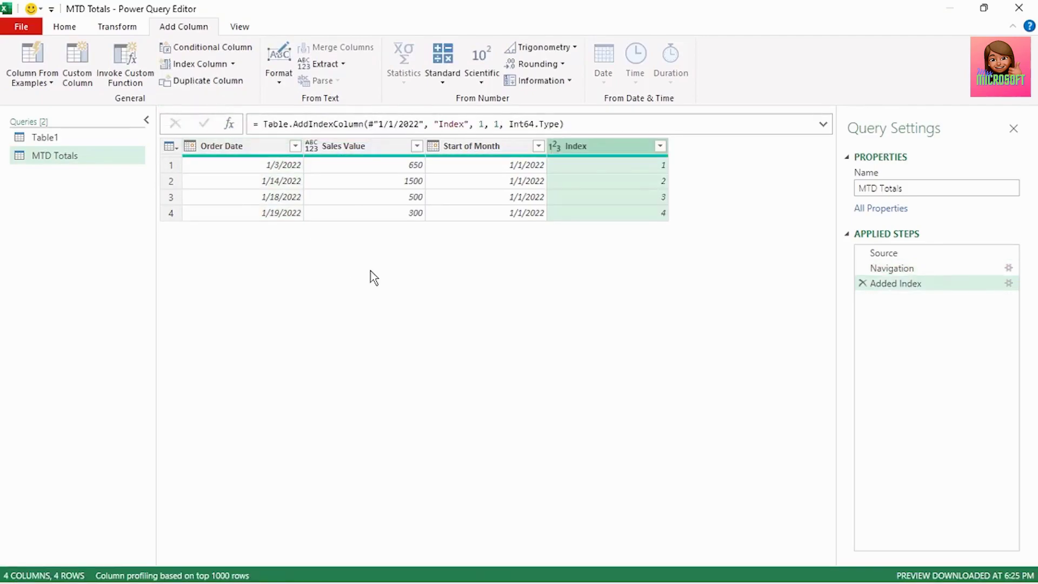
Start a new custom column formula with List.FirstN(
click(84, 68)
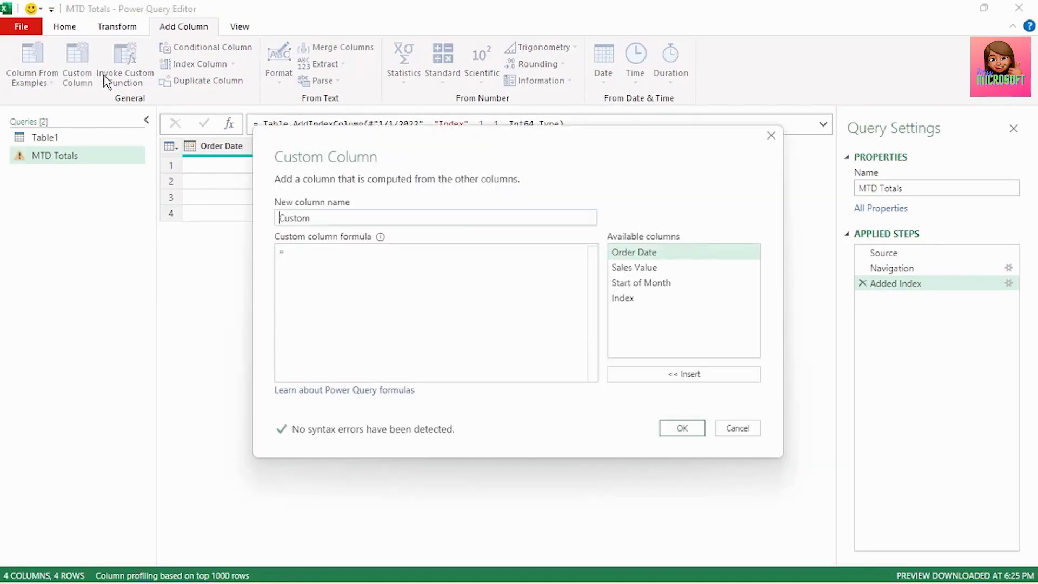
click(316, 253)
key(Caps_Lock)
text(List)
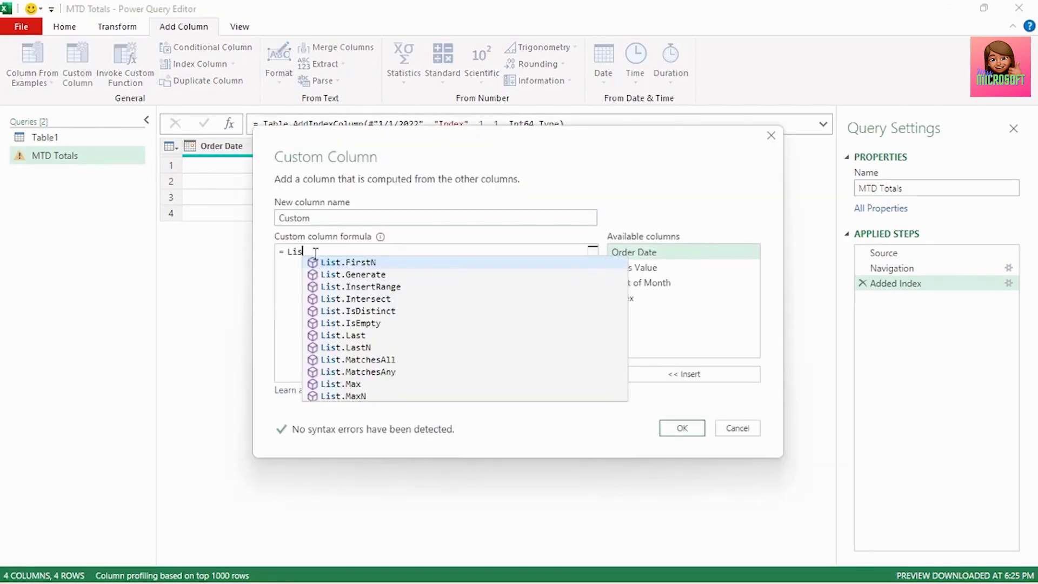
click(339, 263)
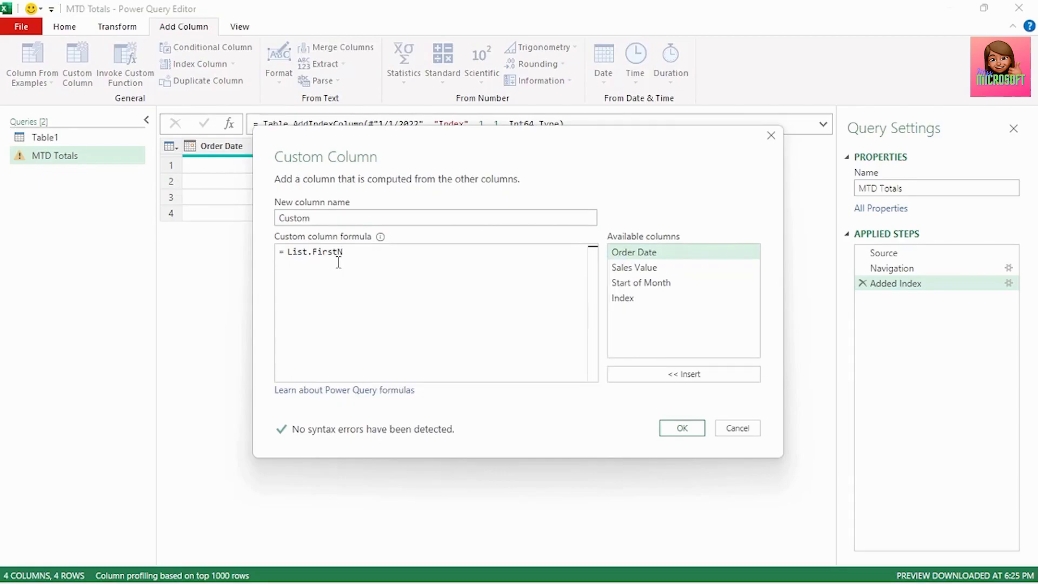
text(()
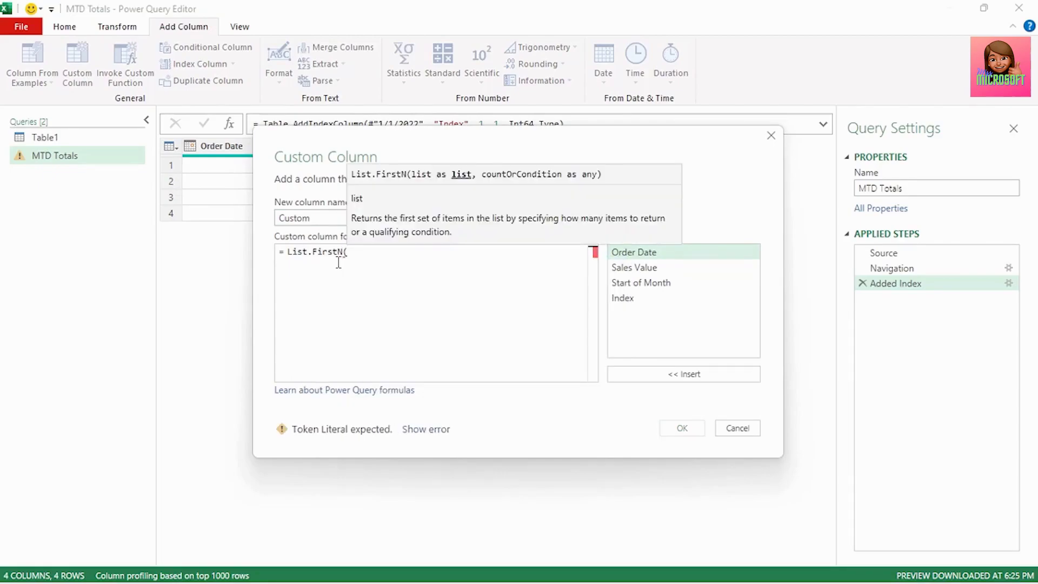
Complete List.FirstN([Sales Value],[Index]) from Available columns and create the Custom column
click(647, 271)
double_click(647, 270)
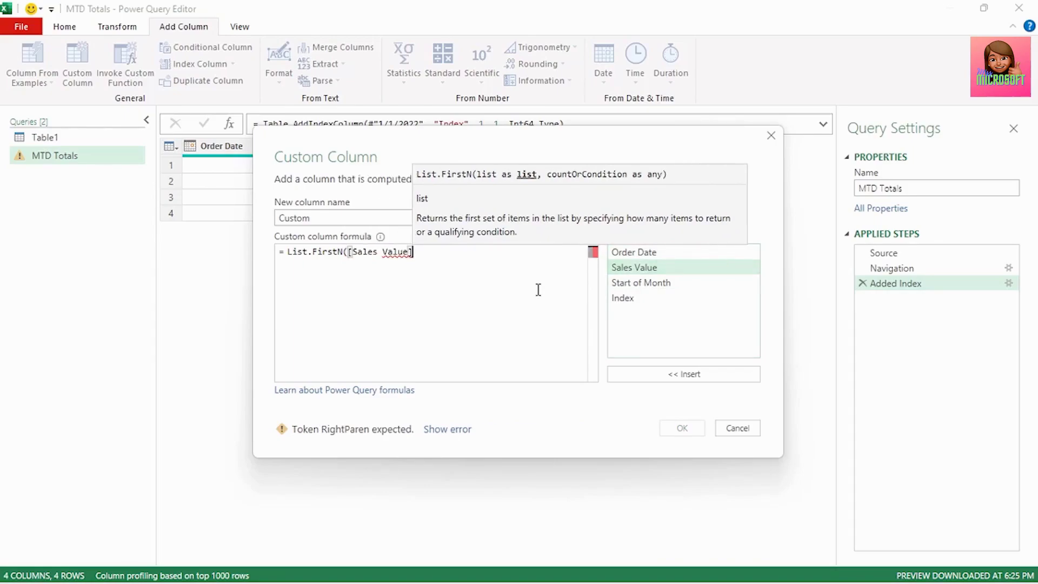
text(,)
click(639, 303)
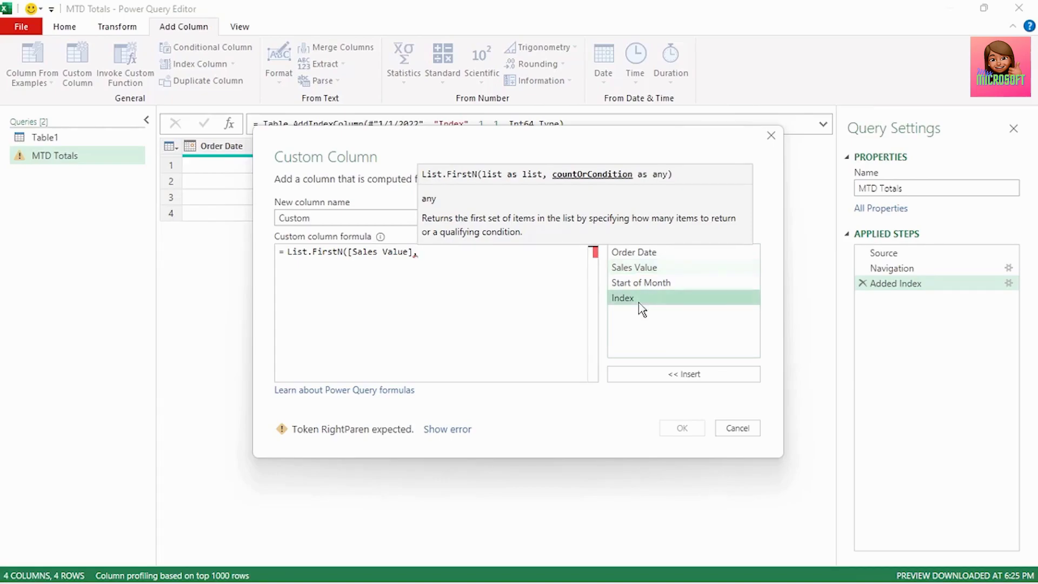
double_click(639, 303)
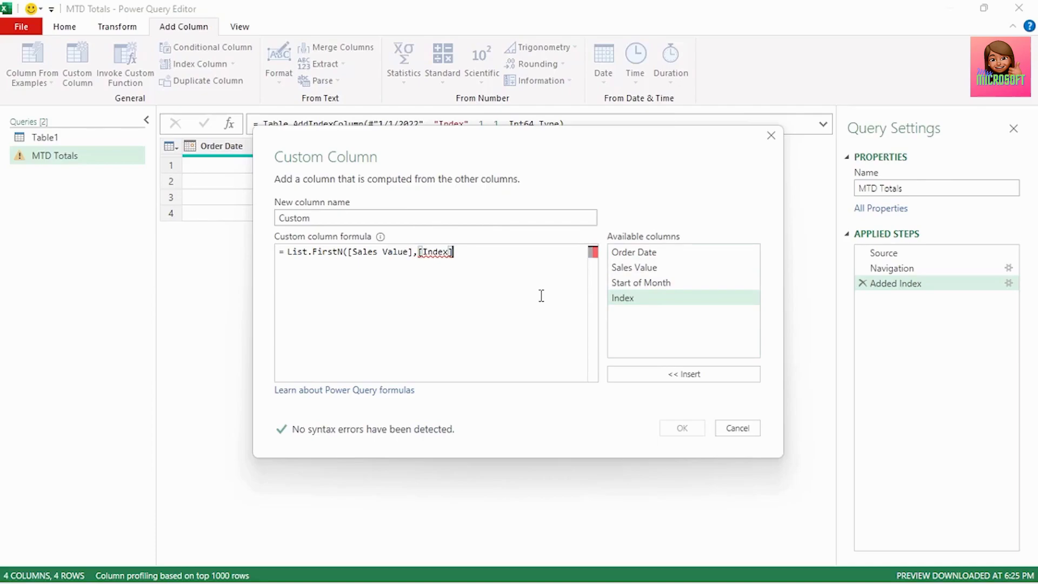
text())
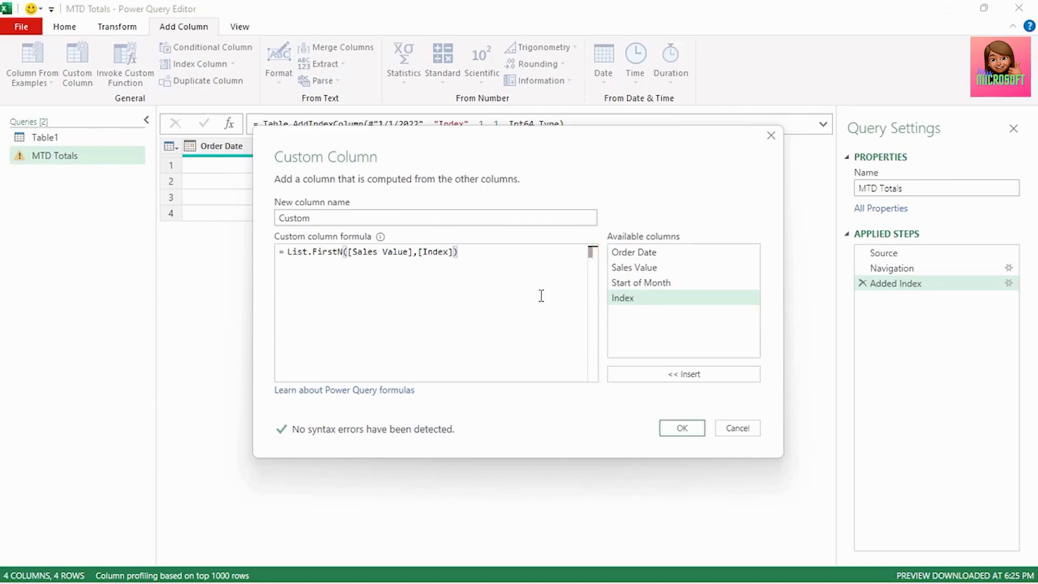
click(682, 428)
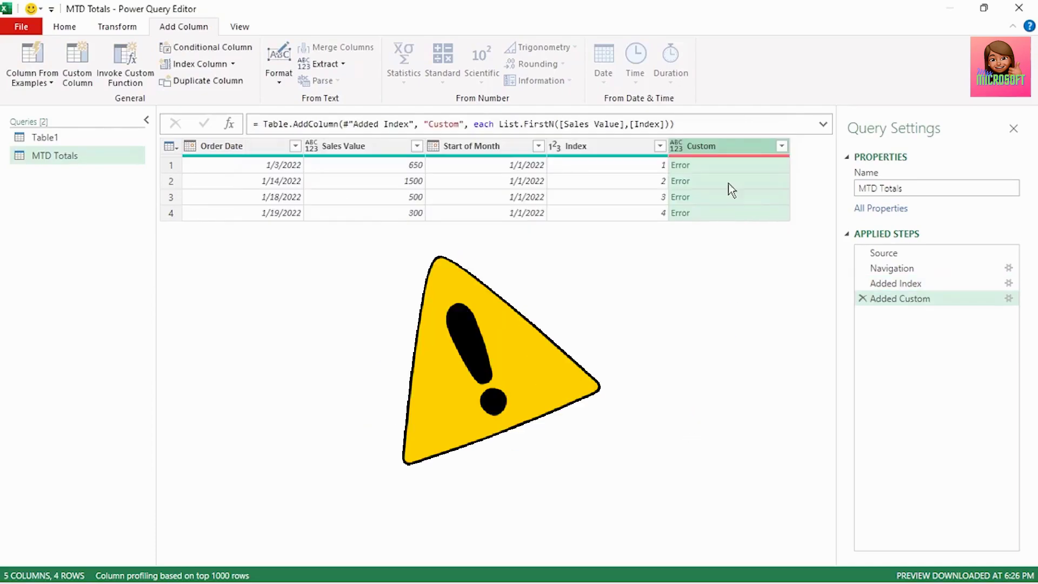
Inspect the error showing 650 cannot be converted to List, then return to Added Index
click(715, 167)
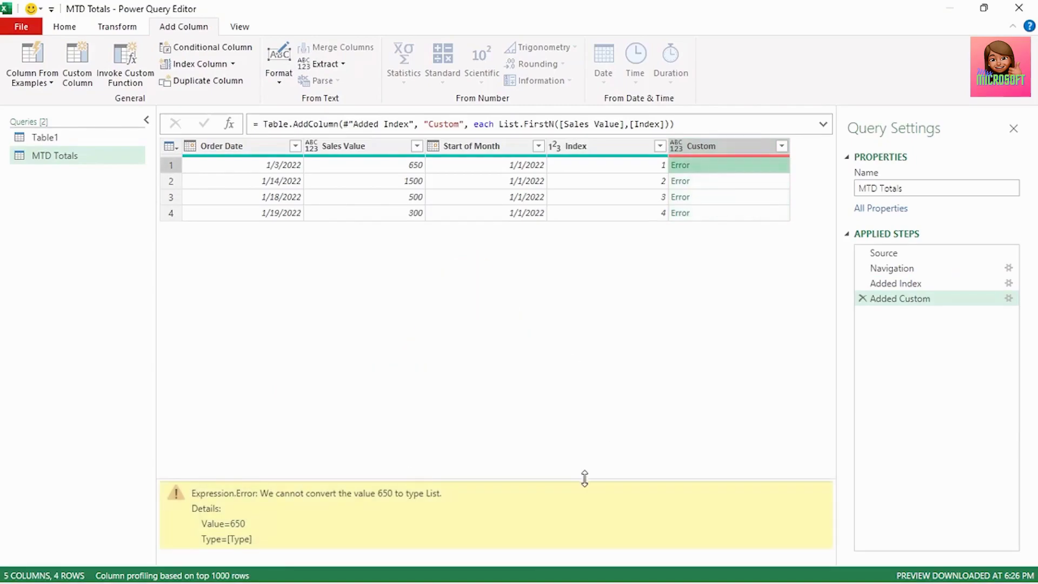
drag(585, 479, 578, 270)
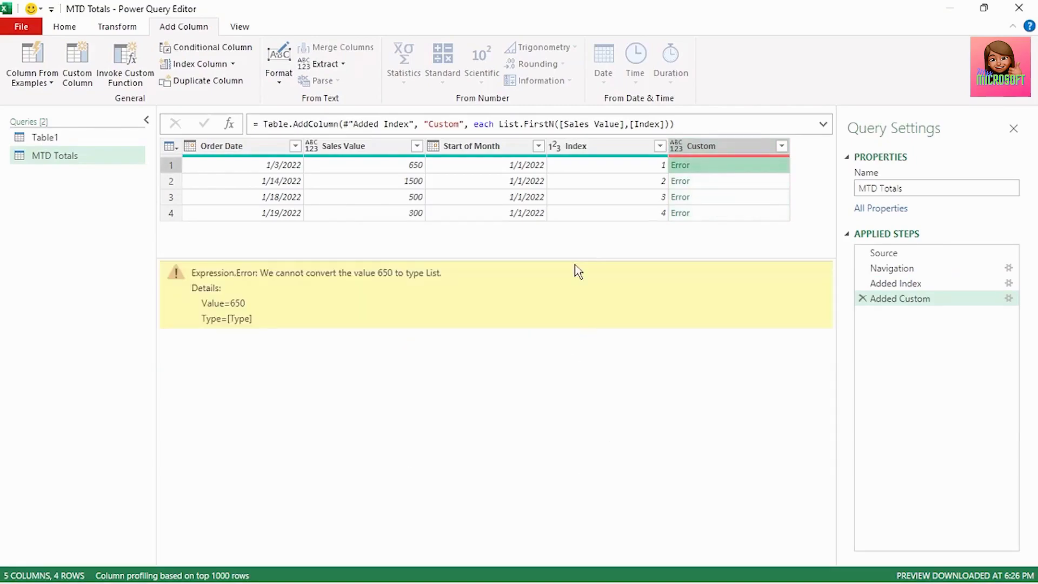
triple_click(270, 276)
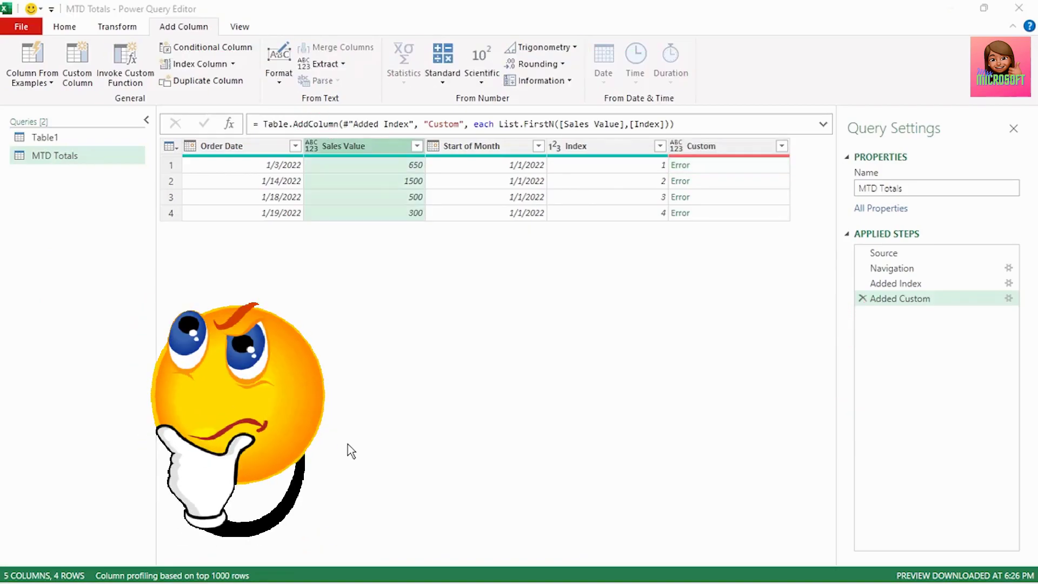
click(898, 287)
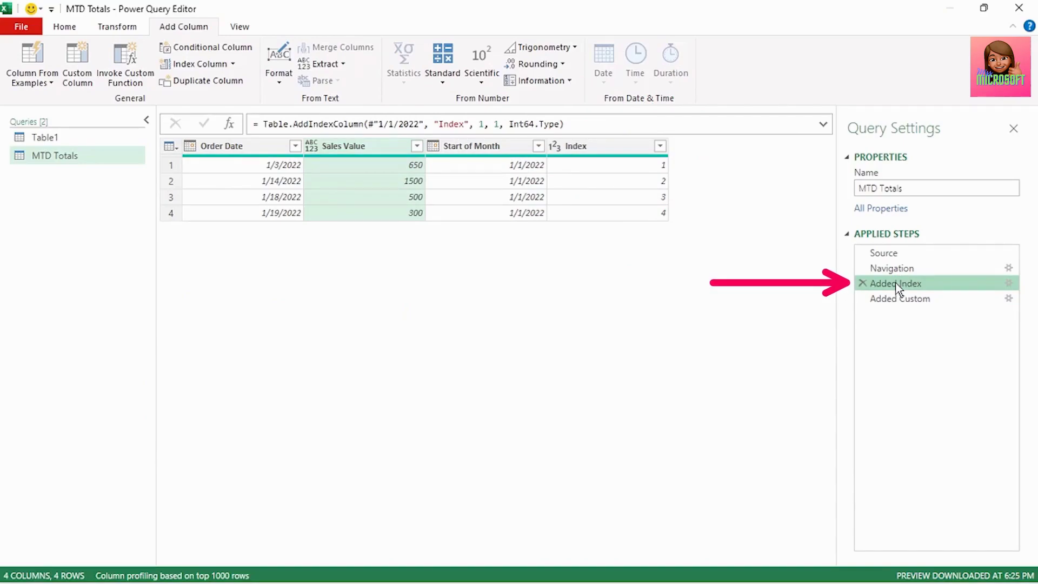
Insert a trial step after Added Index returning #"Added Index"[Sales Value] as a list
click(230, 126)
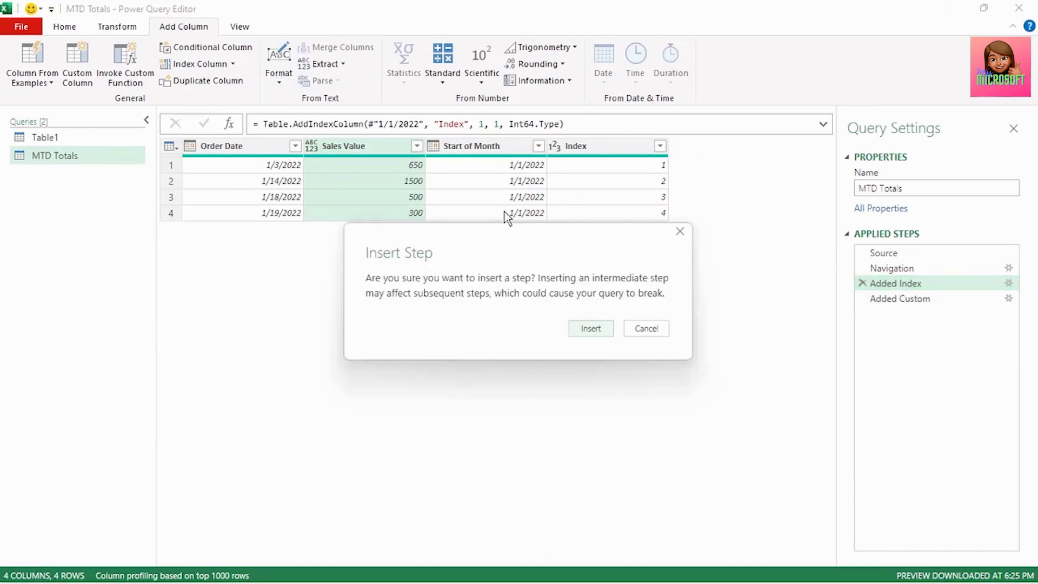
click(592, 330)
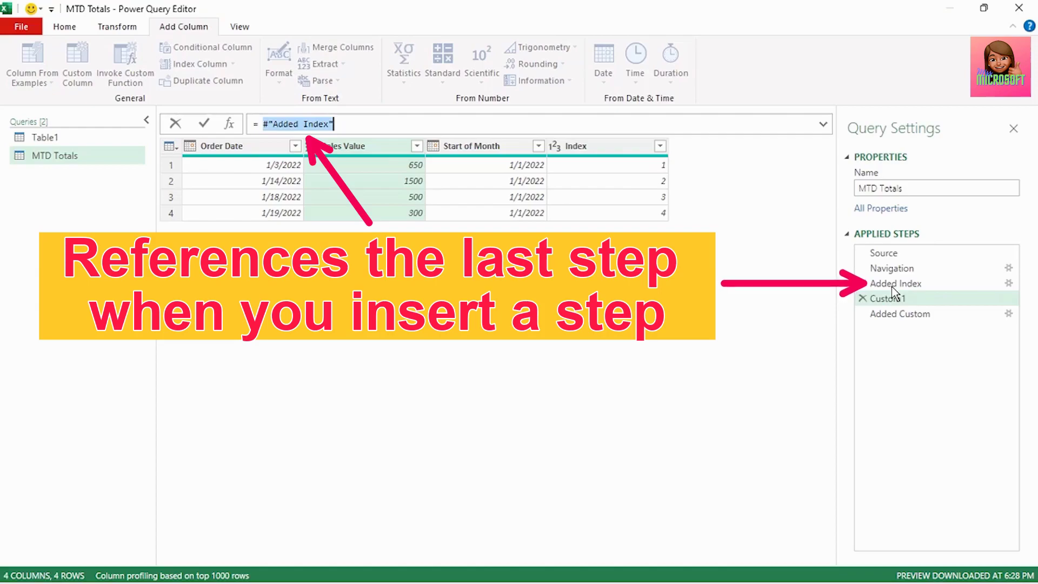
click(338, 124)
text([)
key(Caps_Lock)
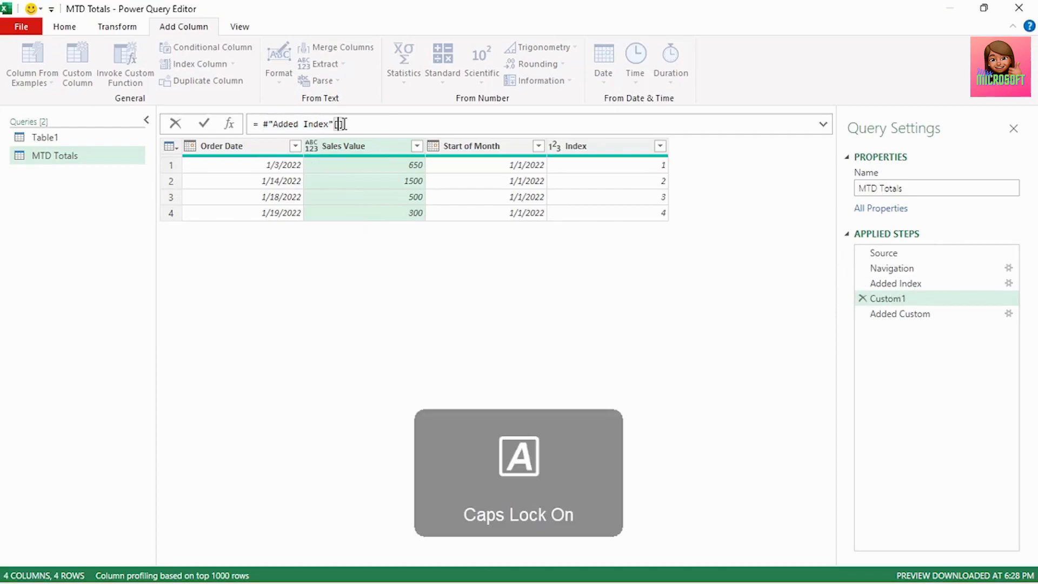
text(S)
key(Caps_Lock)
text(a)
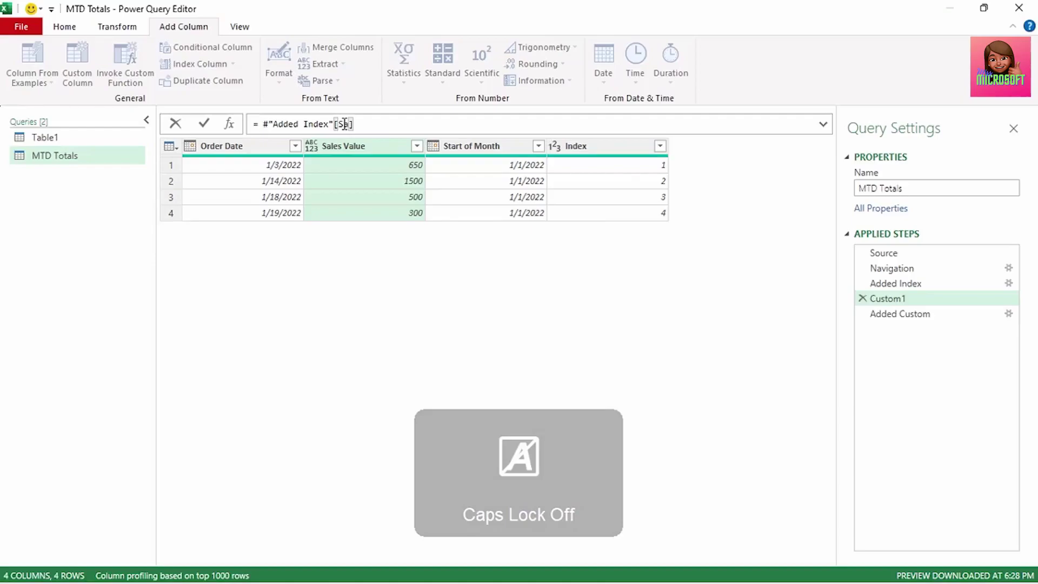
text(les Value)
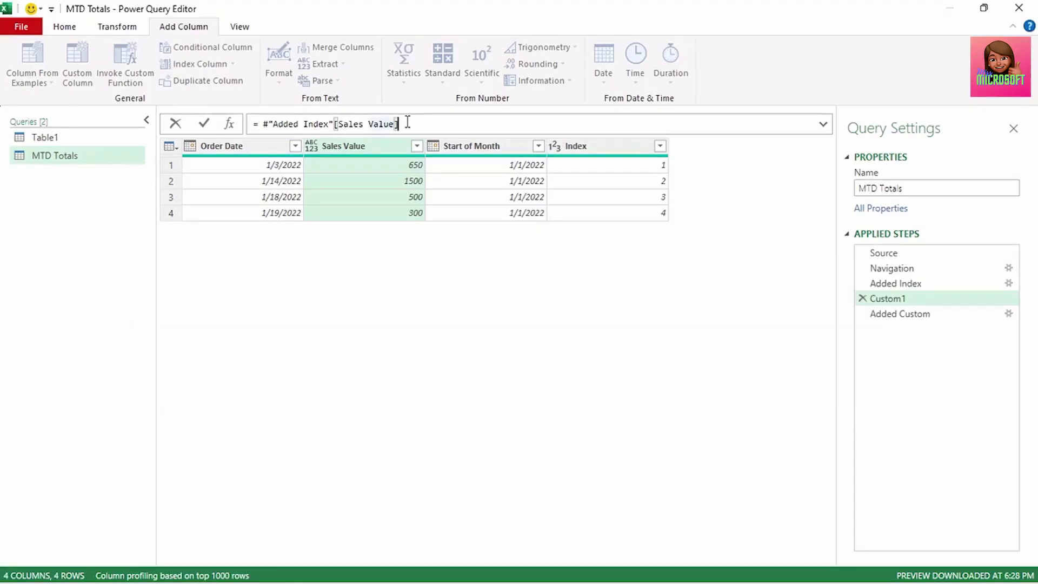
key(Return)
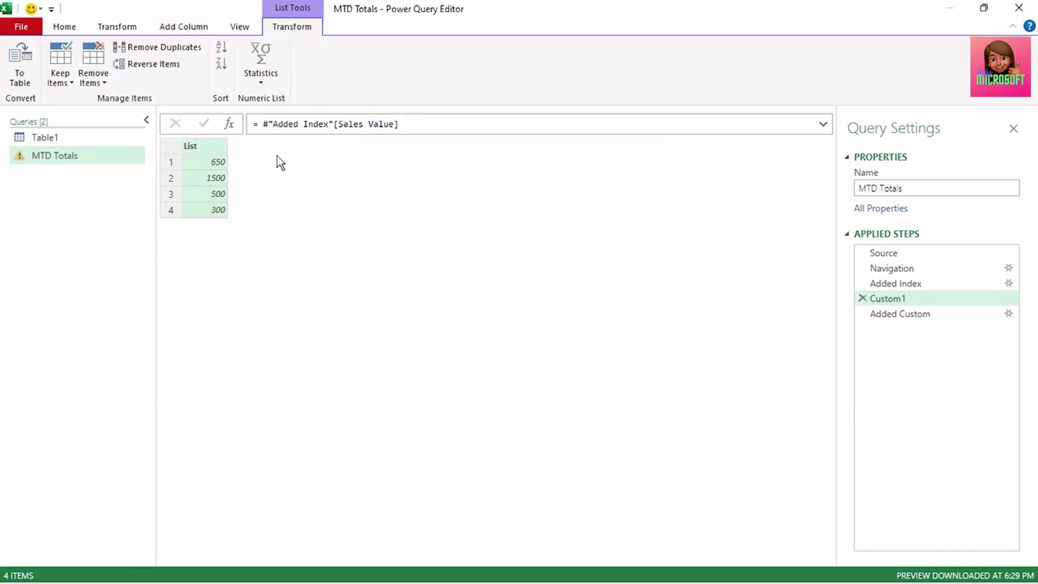
Copy the Sales Value list expression and delete the trial Custom1 step
drag(263, 123, 406, 125)
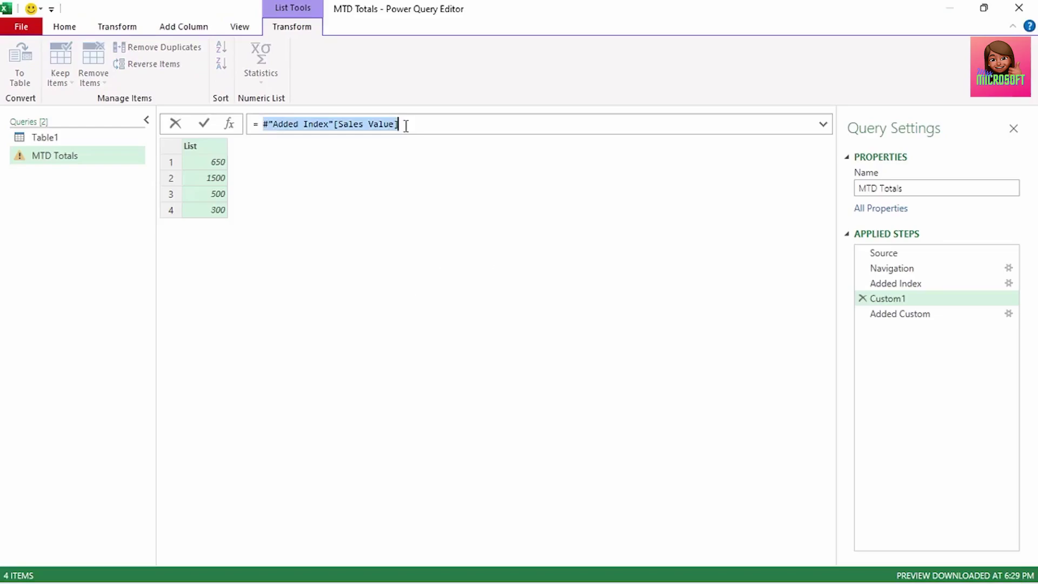
key(ctrl+c)
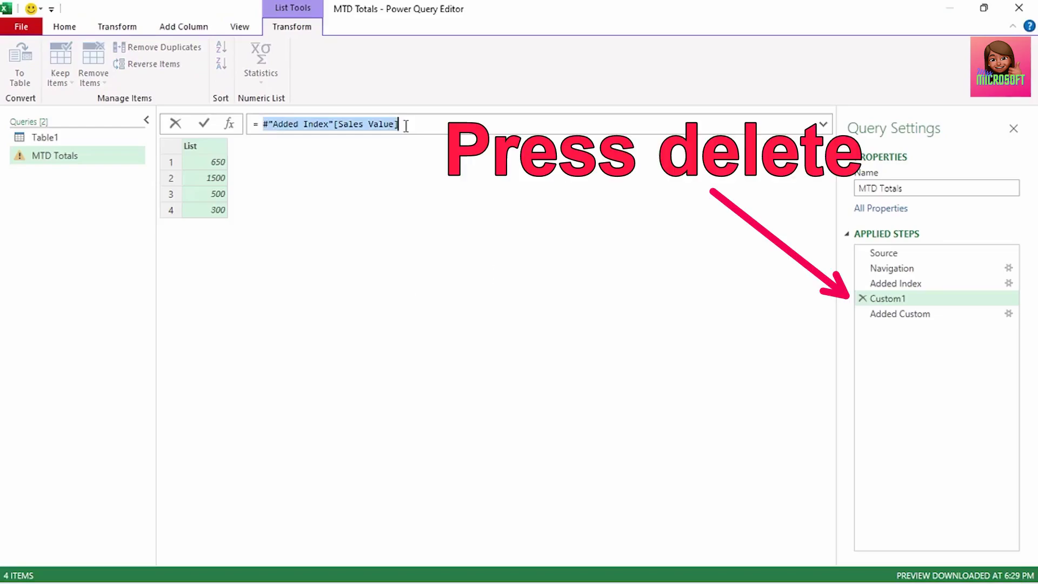
key(Delete)
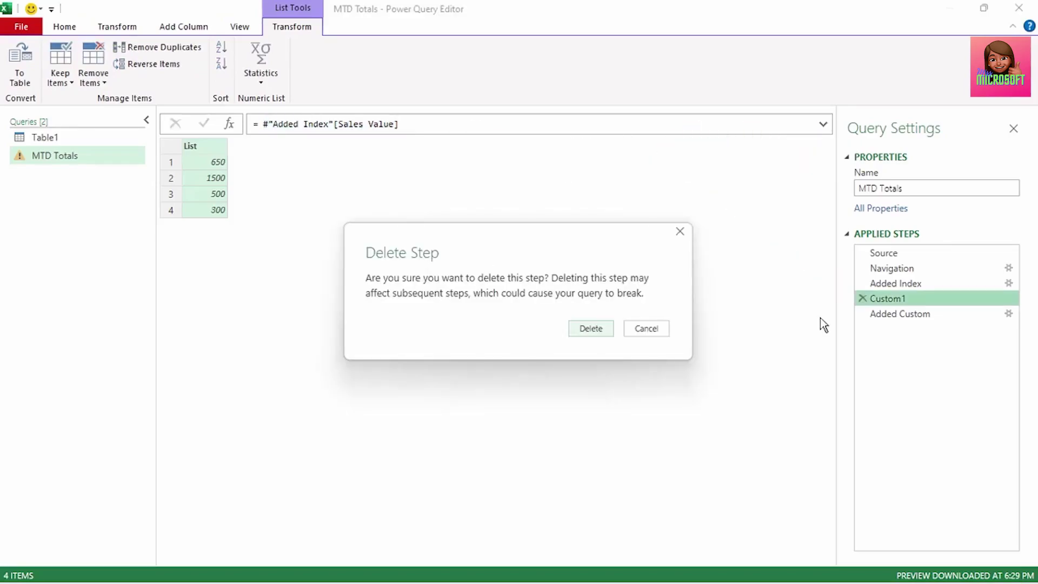
click(589, 329)
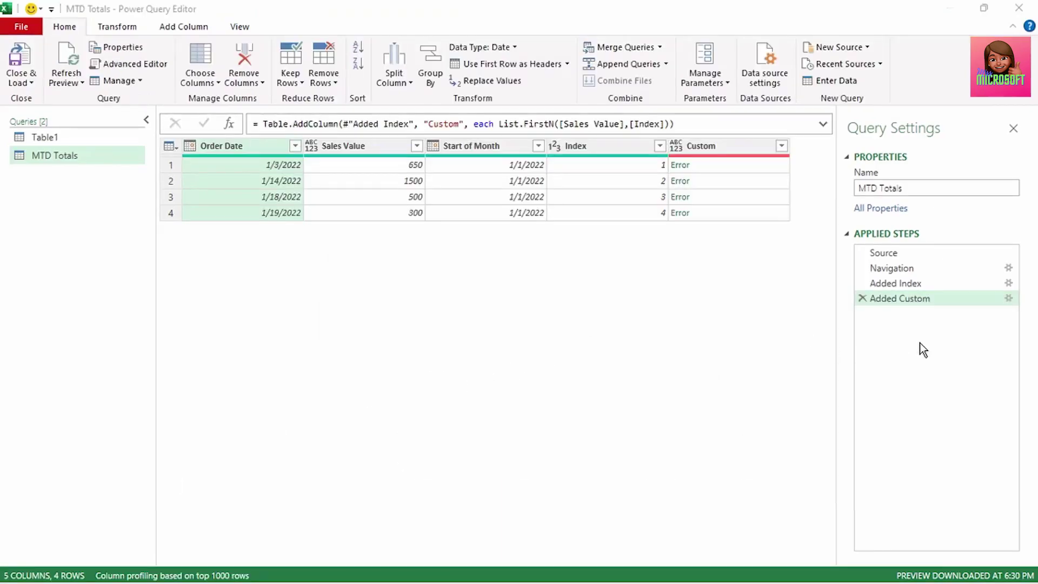
Change the Added Custom formula to List.FirstN(#"Added Index"[Sales Value],[Index])
click(1009, 299)
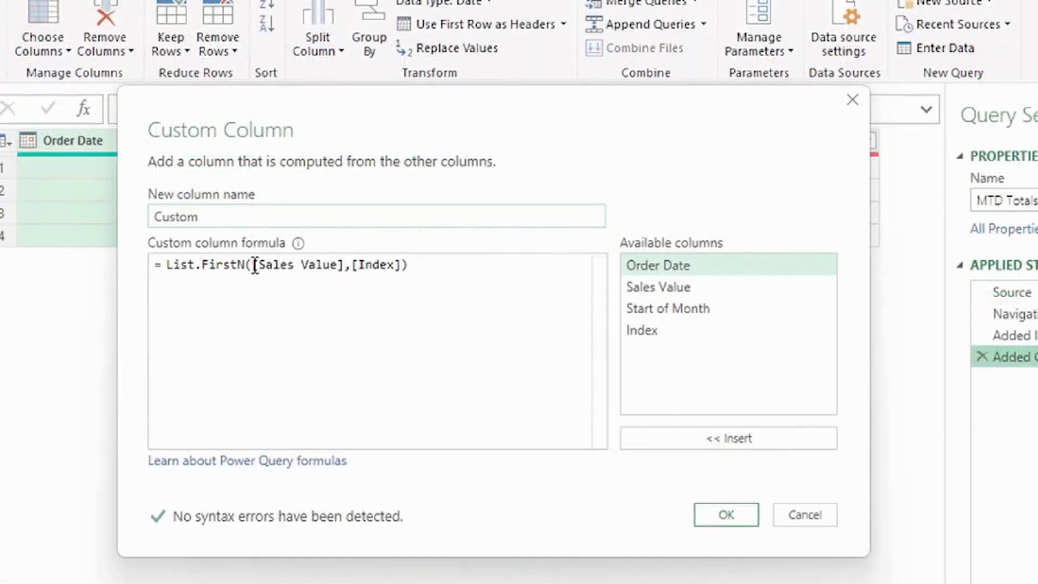
click(255, 265)
key(ctrl+v)
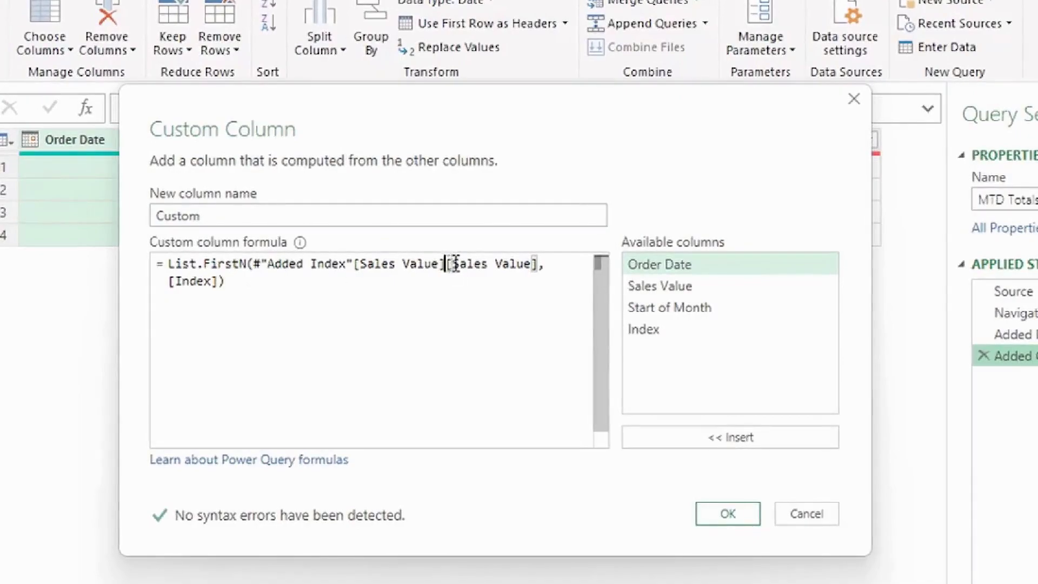
drag(456, 265, 537, 267)
key(BackSpace)
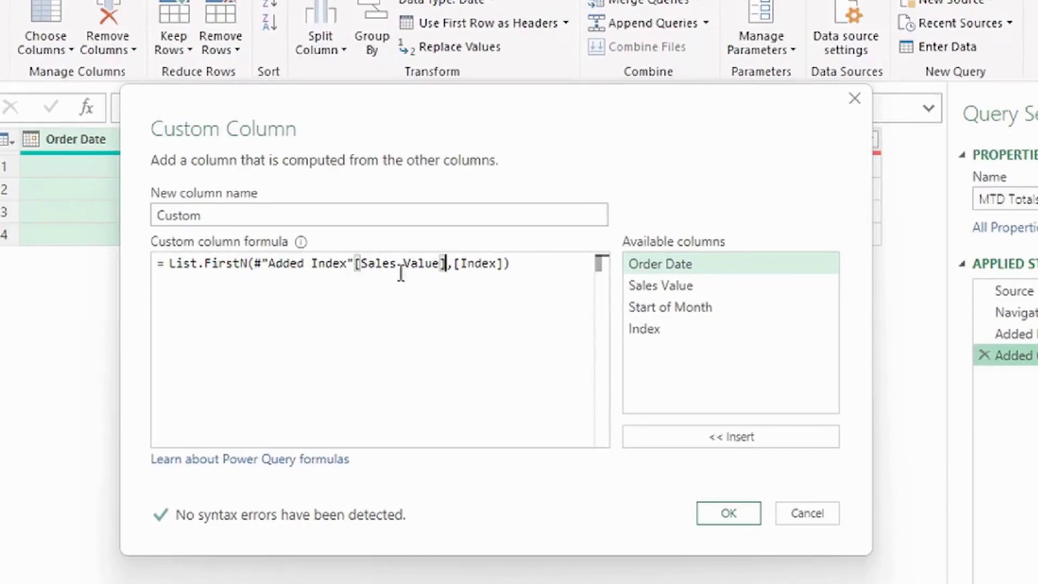
drag(360, 265, 446, 265)
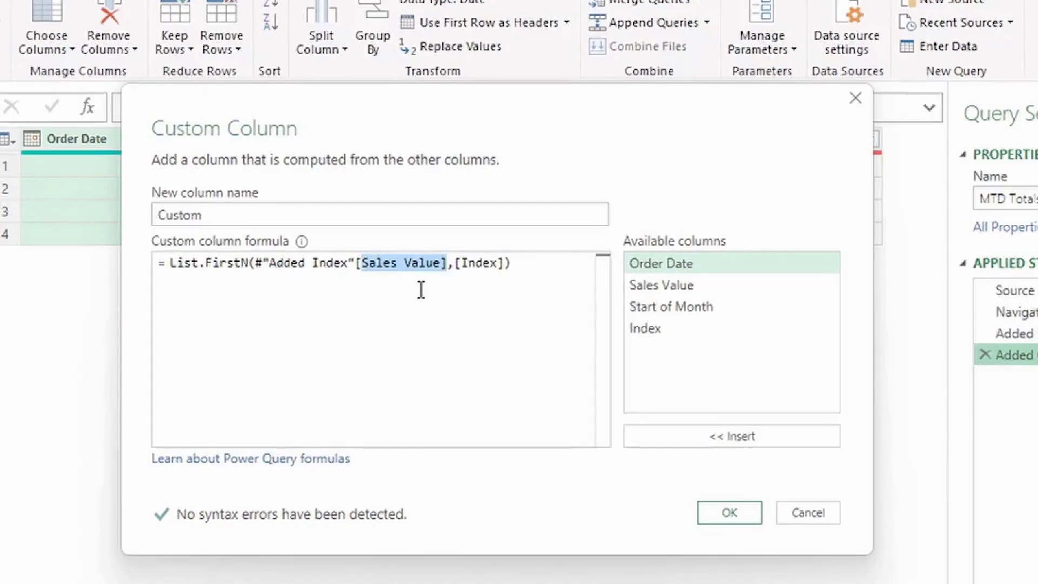
drag(255, 261, 515, 278)
click(456, 262)
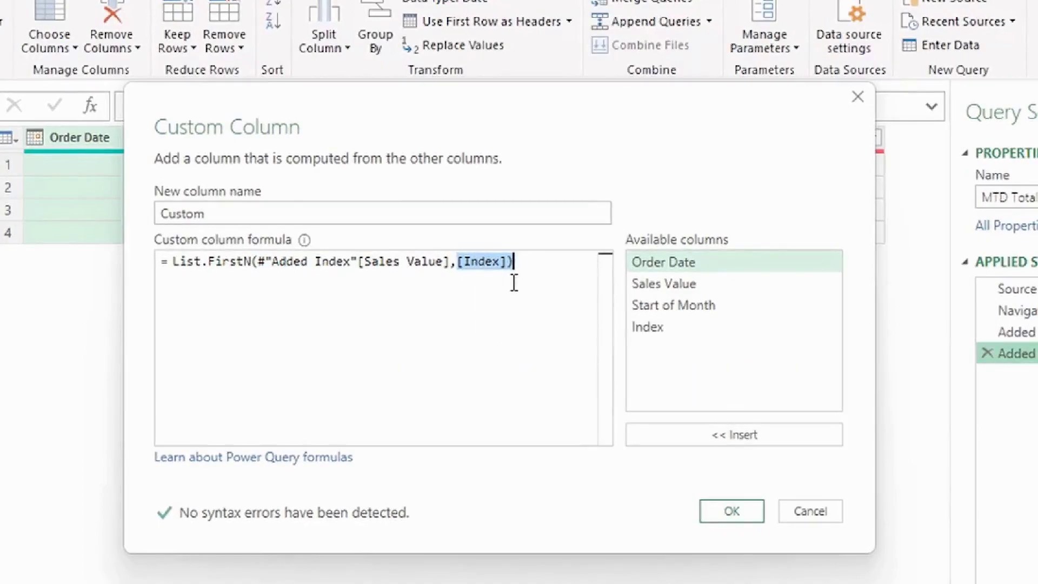
click(732, 511)
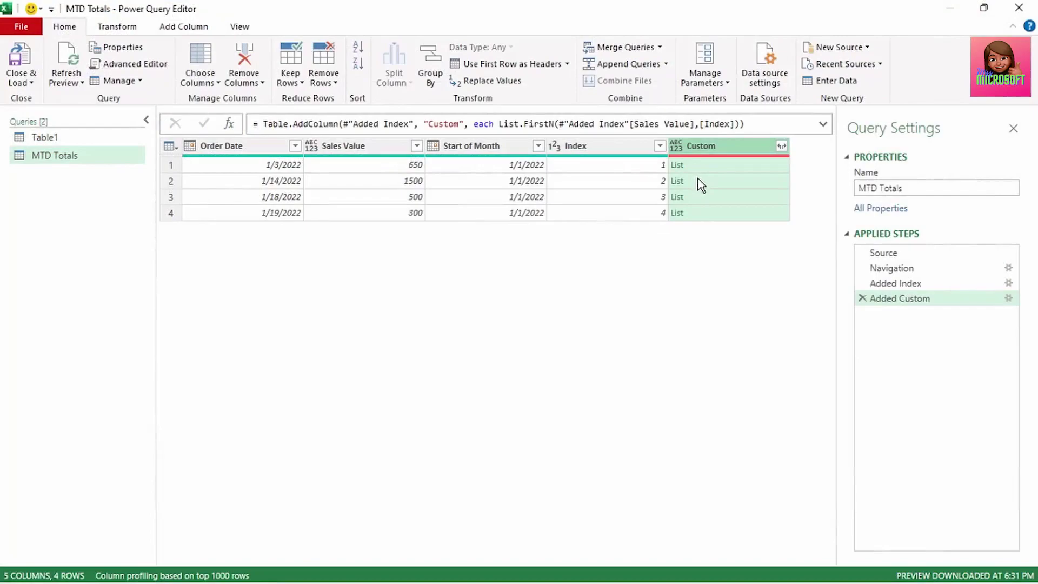
Preview the Custom lists for rows 1 and 2, showing 650 and 1500
click(707, 167)
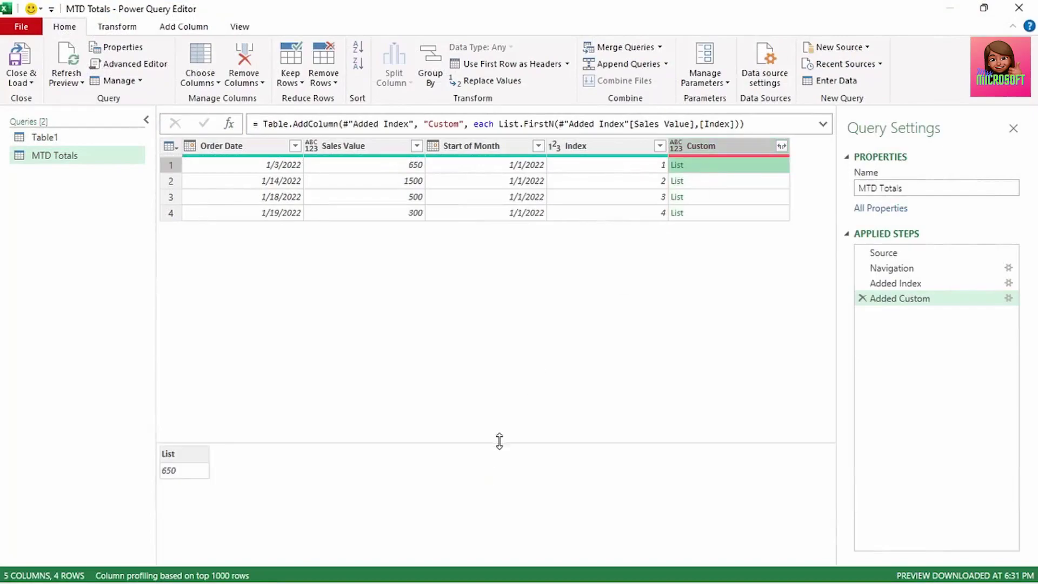
drag(499, 442, 499, 273)
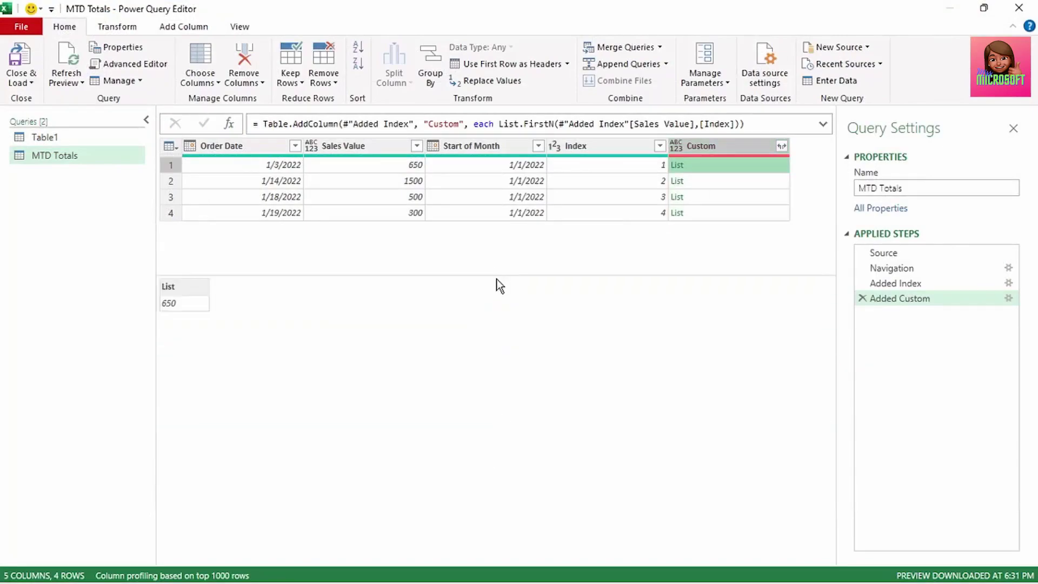
click(703, 182)
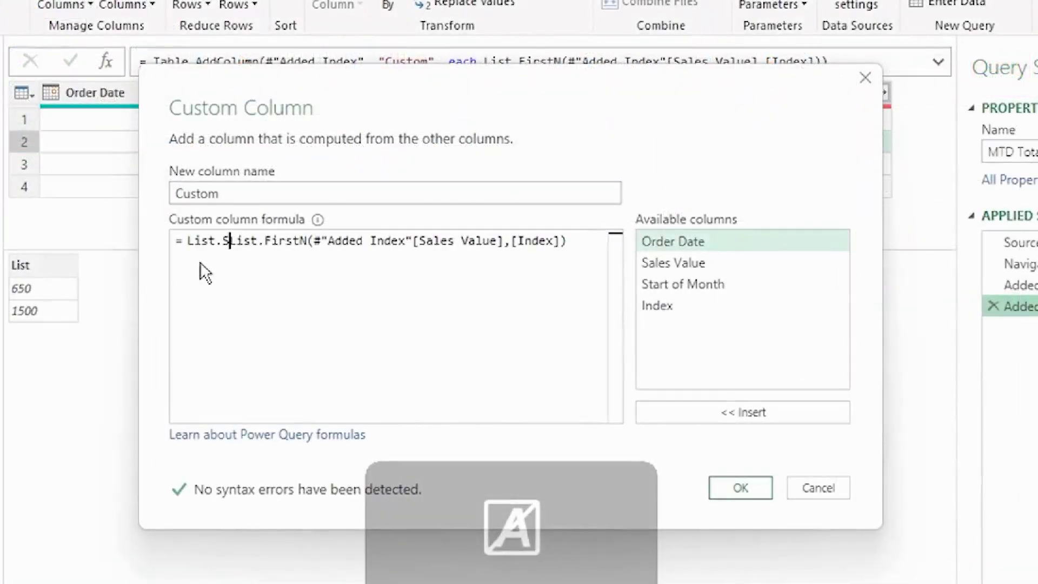
Wrap the Custom column formula in List.Sum(...) to get running totals
text(um()
click(595, 241)
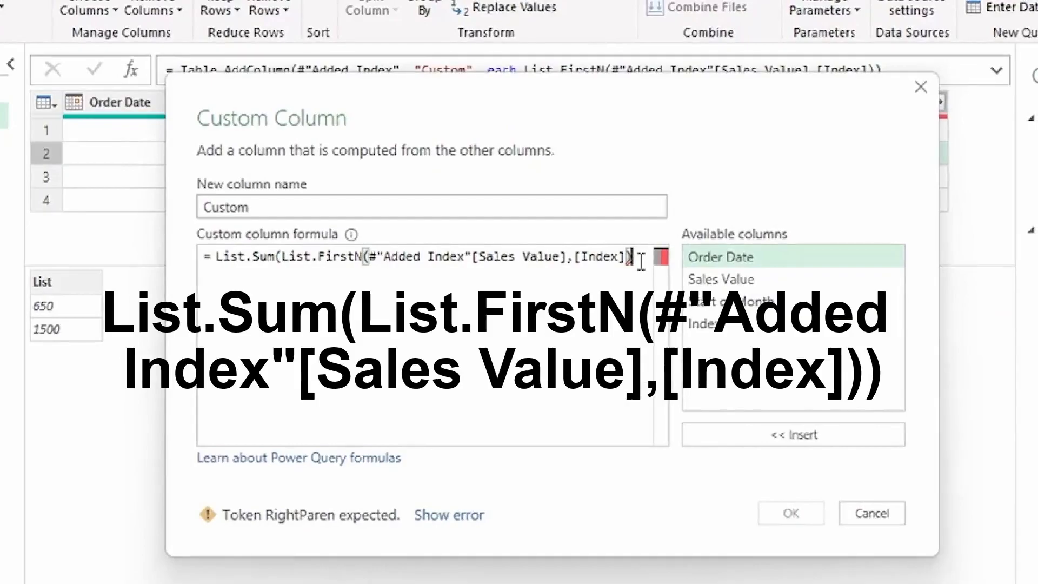
text())
click(790, 512)
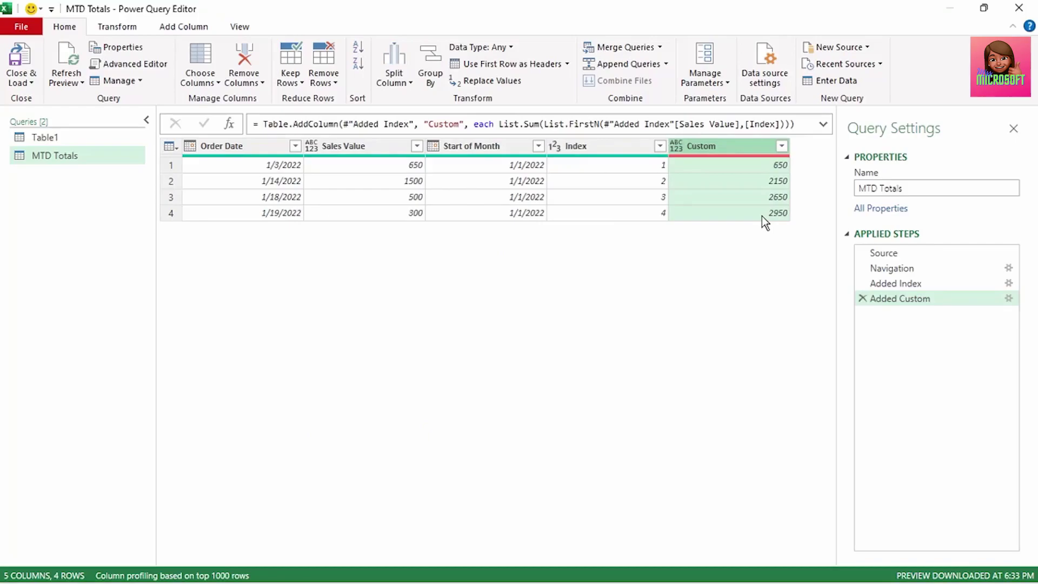
Rename the Custom column to Month to Date
key(F2)
text(Month to Date)
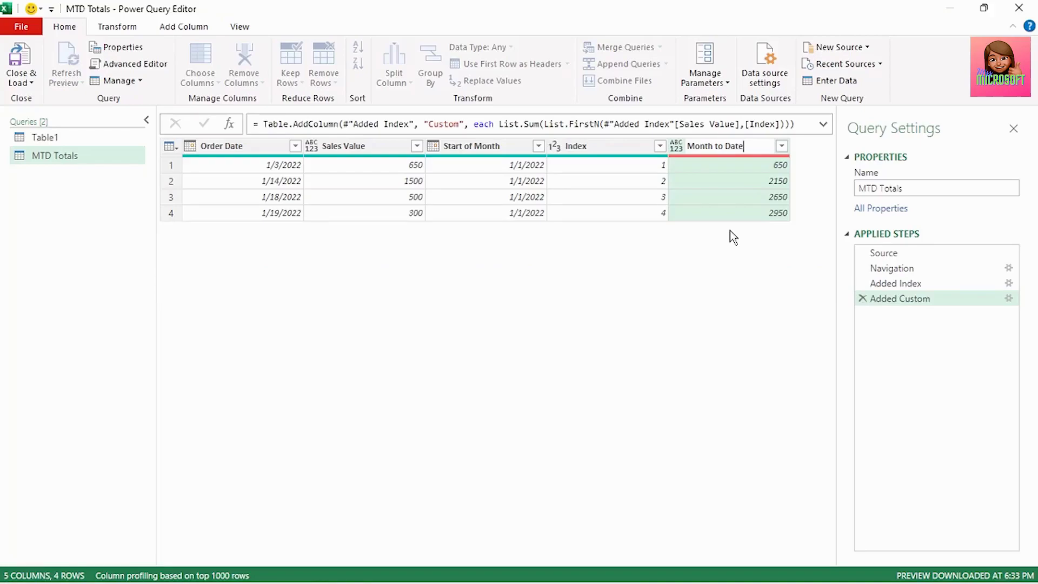
click(241, 31)
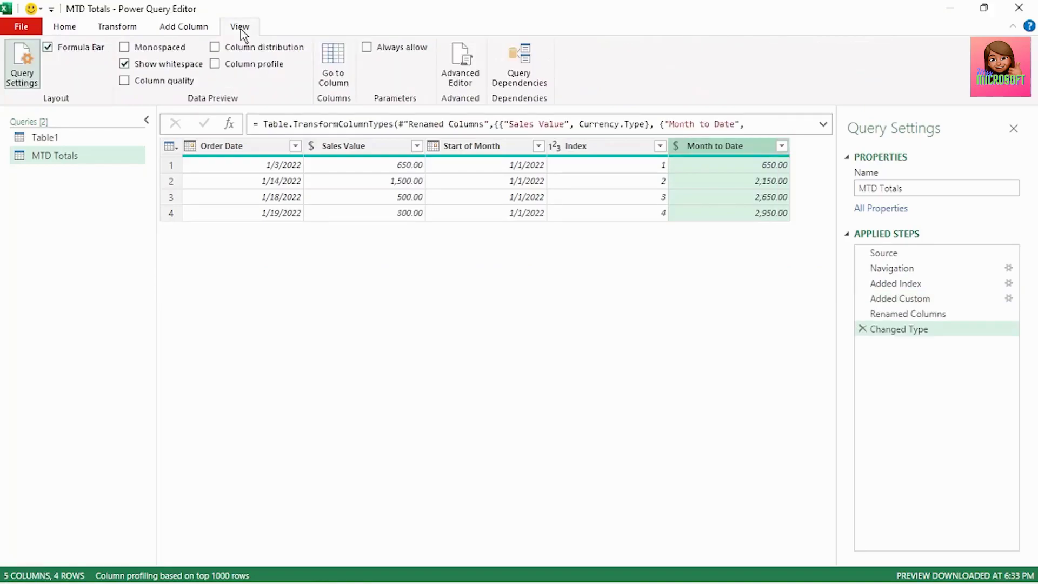
In the Advanced Editor, add a new first line (SalesData) above let
click(462, 66)
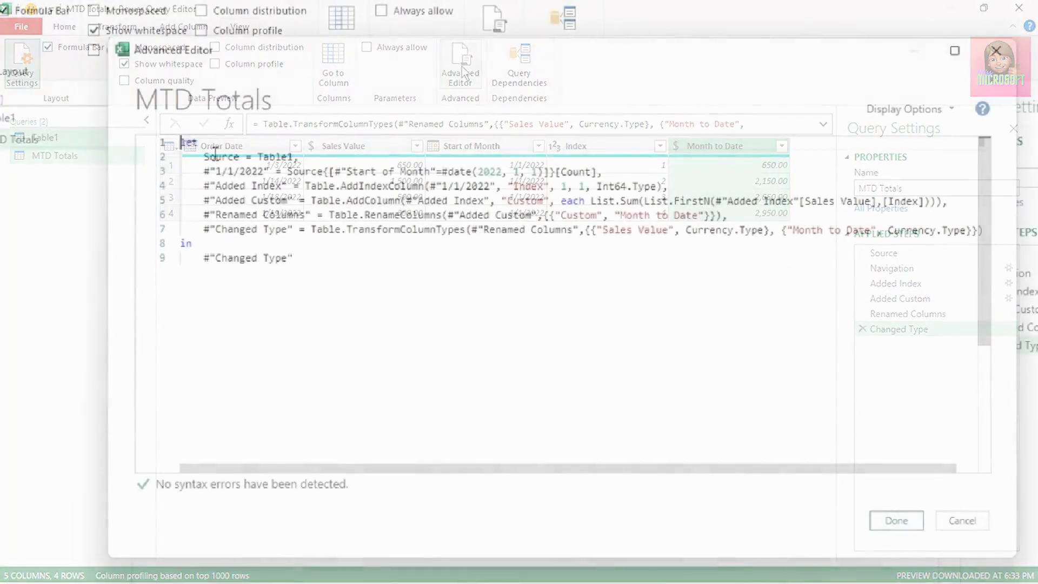
drag(198, 158, 305, 260)
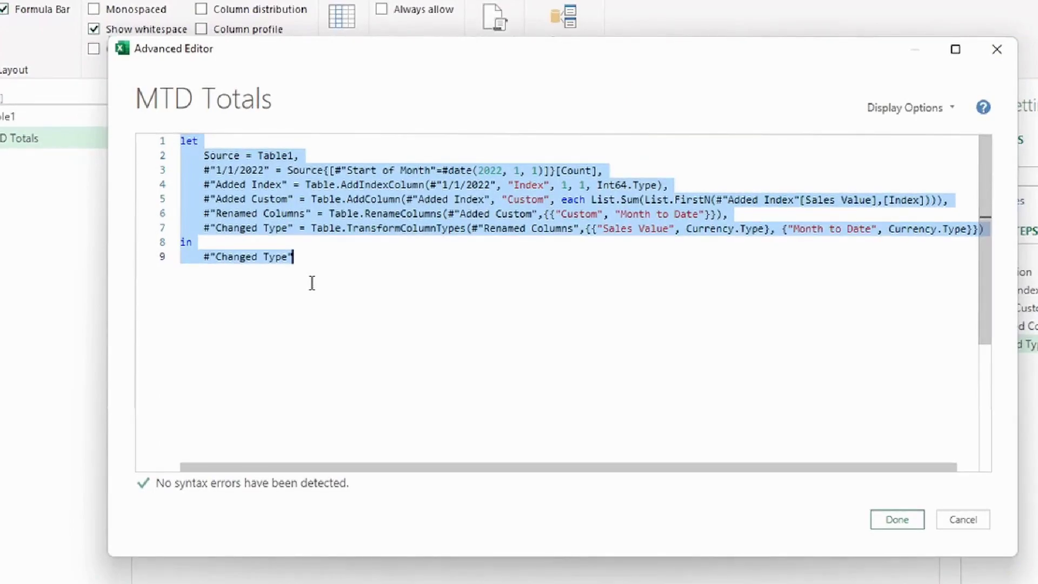
key(ctrl+Home)
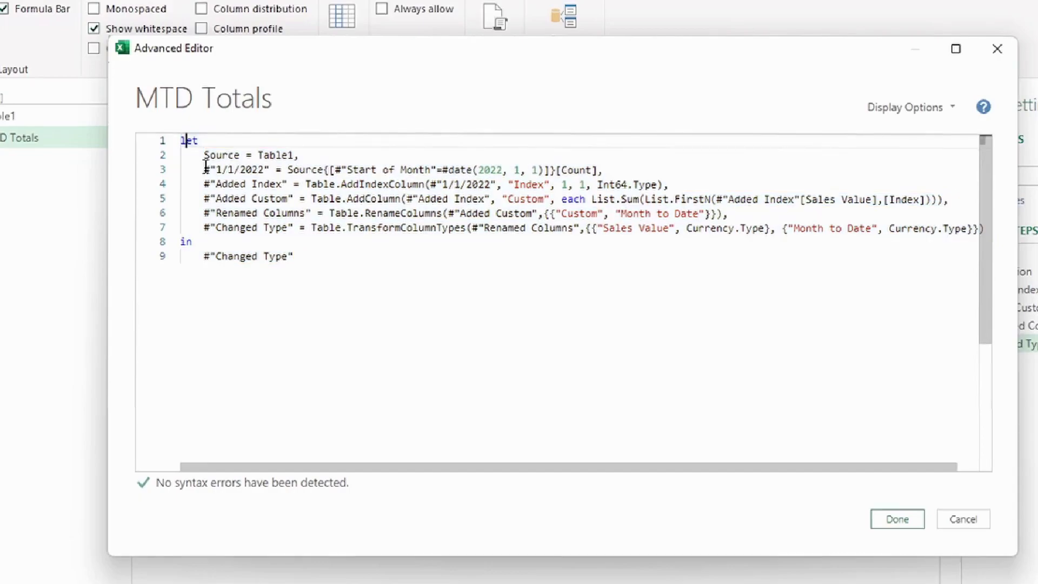
key(Return)
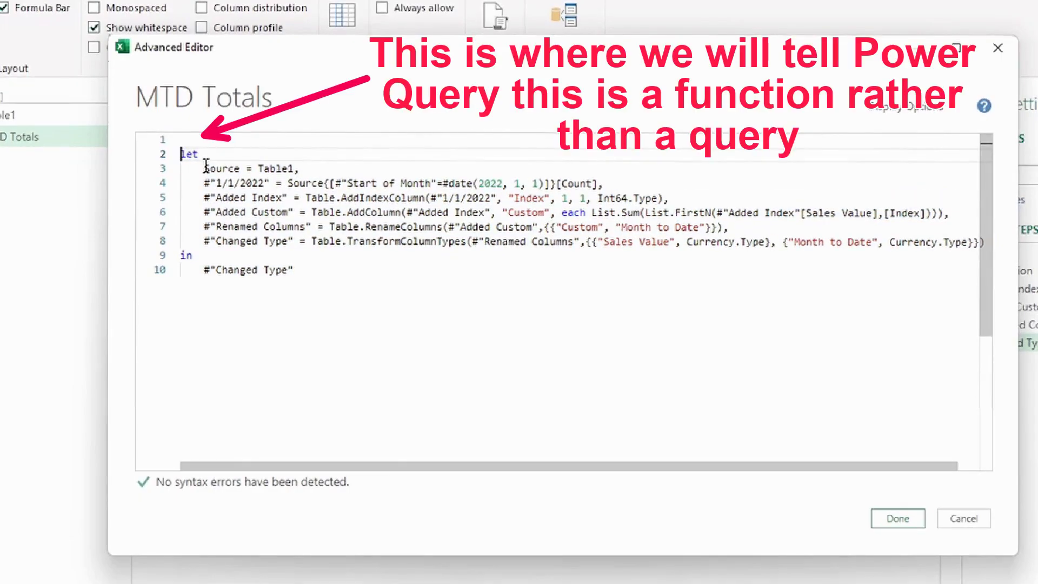
key(Up)
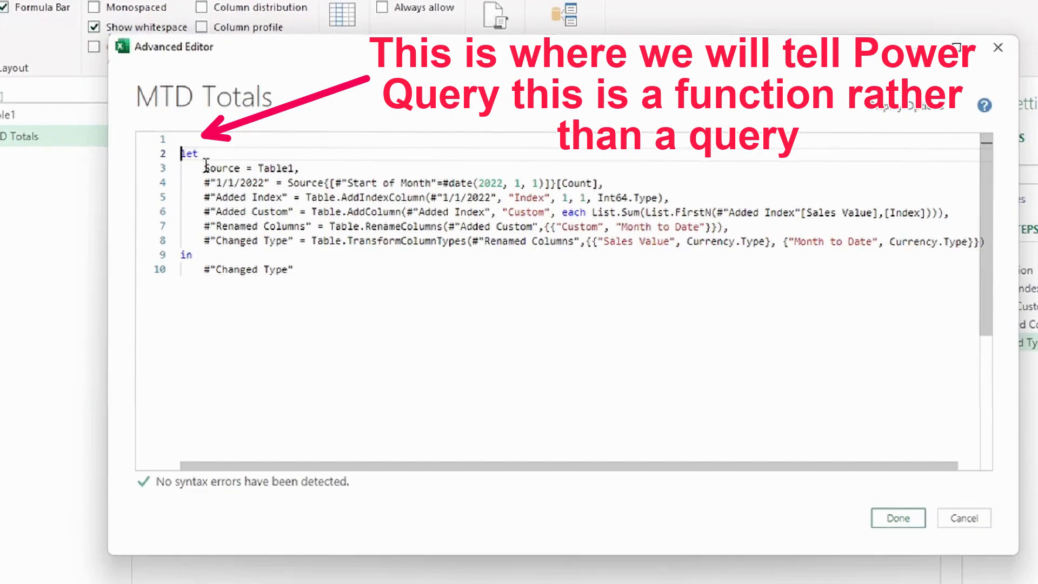
text(()
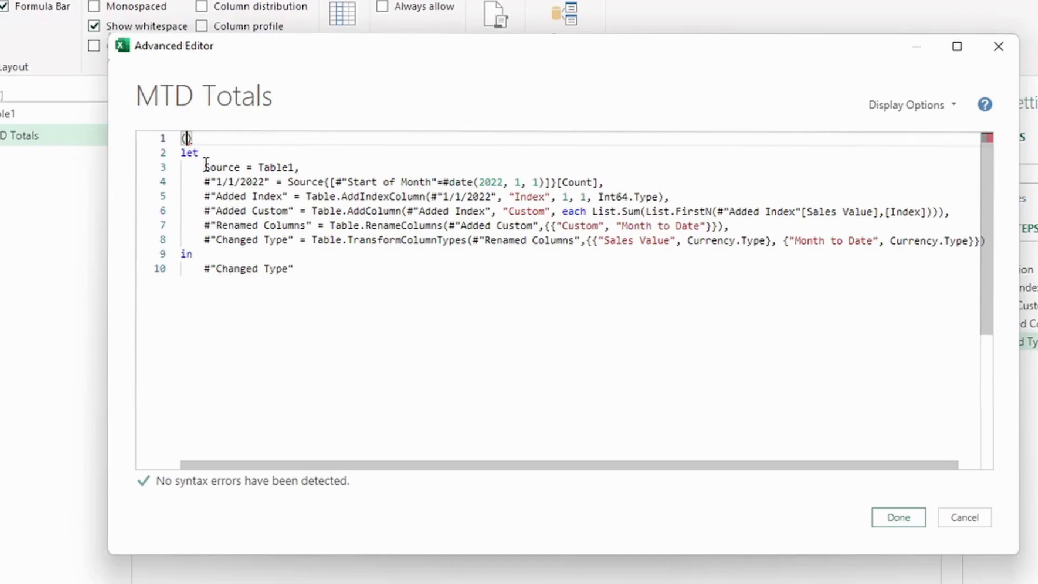
text(SalesDat)
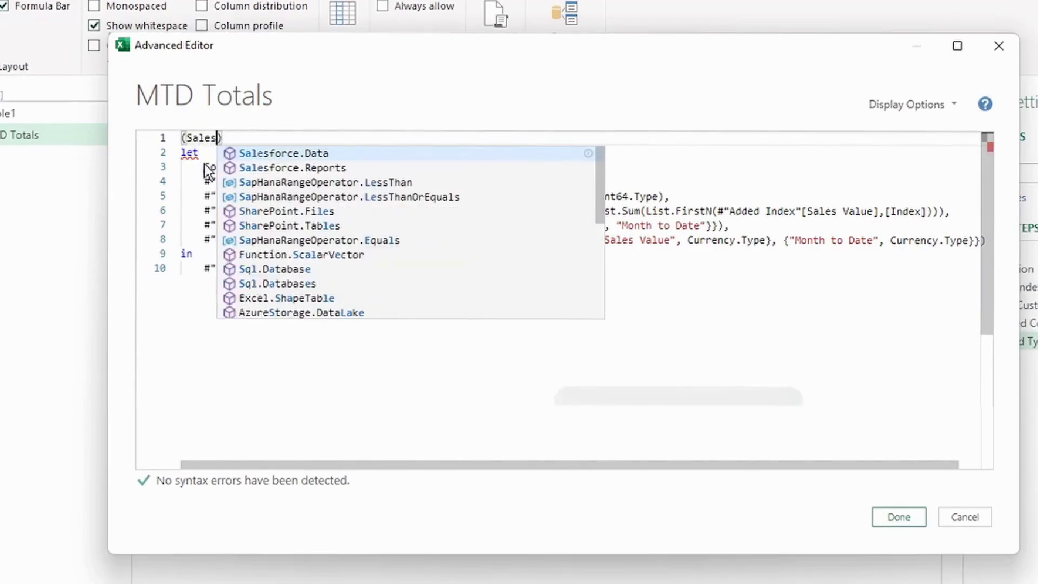
text(a)
Complete the function header as (SalesData) => above the let body
click(256, 139)
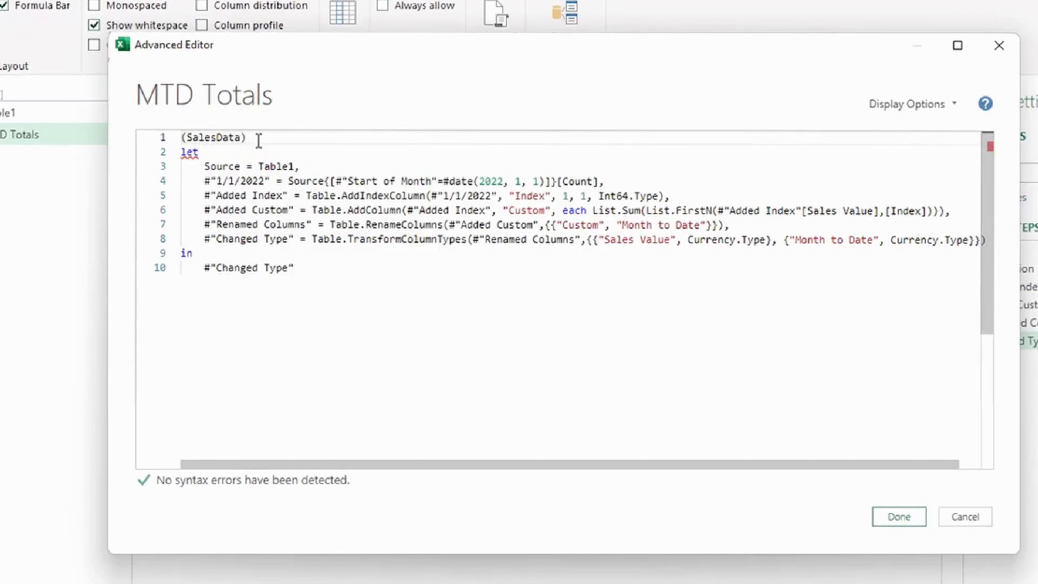
text(=)
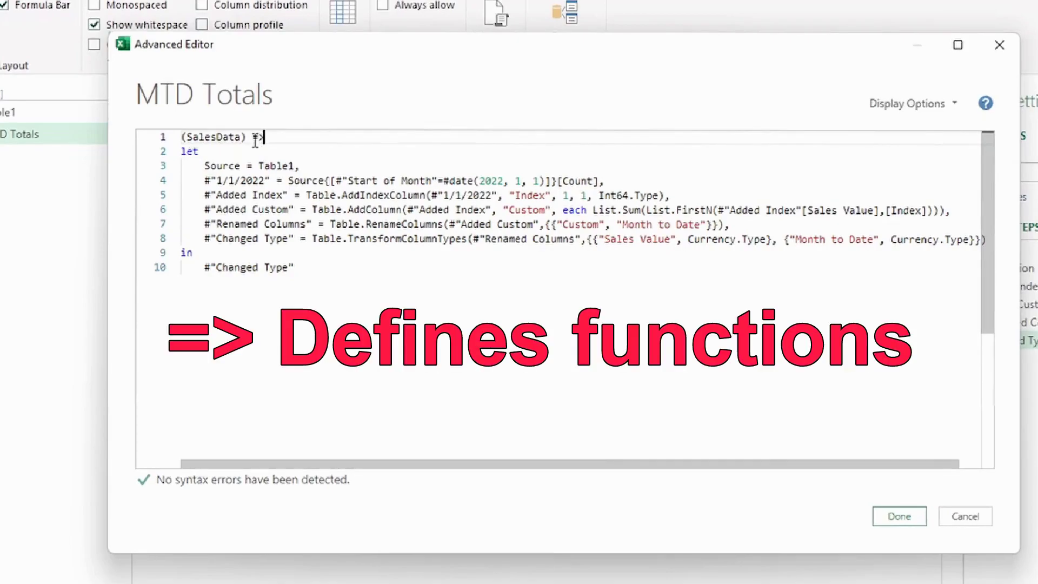
text(>)
drag(250, 137, 265, 137)
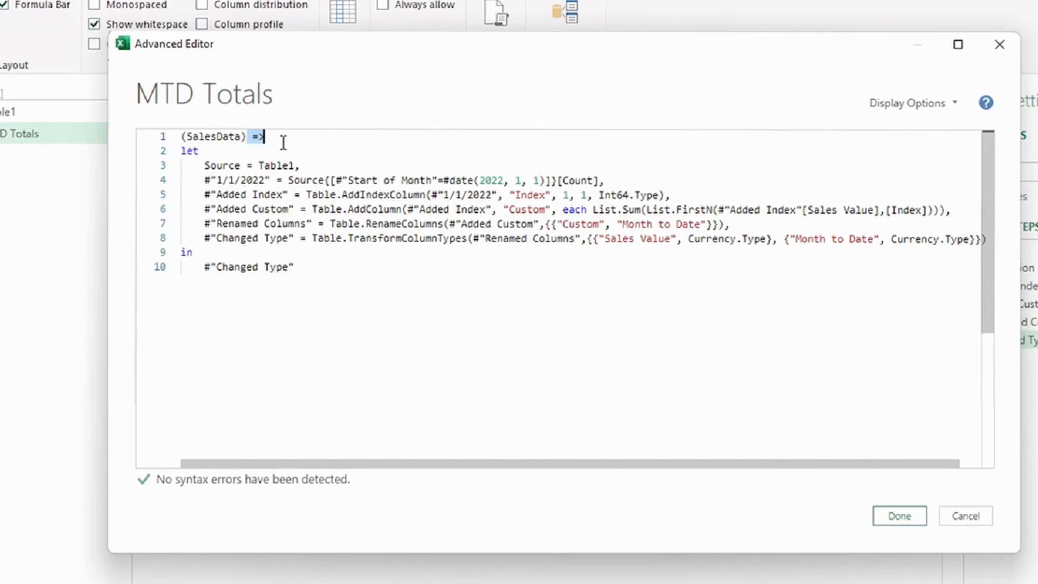
drag(183, 136, 246, 136)
click(184, 151)
drag(184, 151, 303, 286)
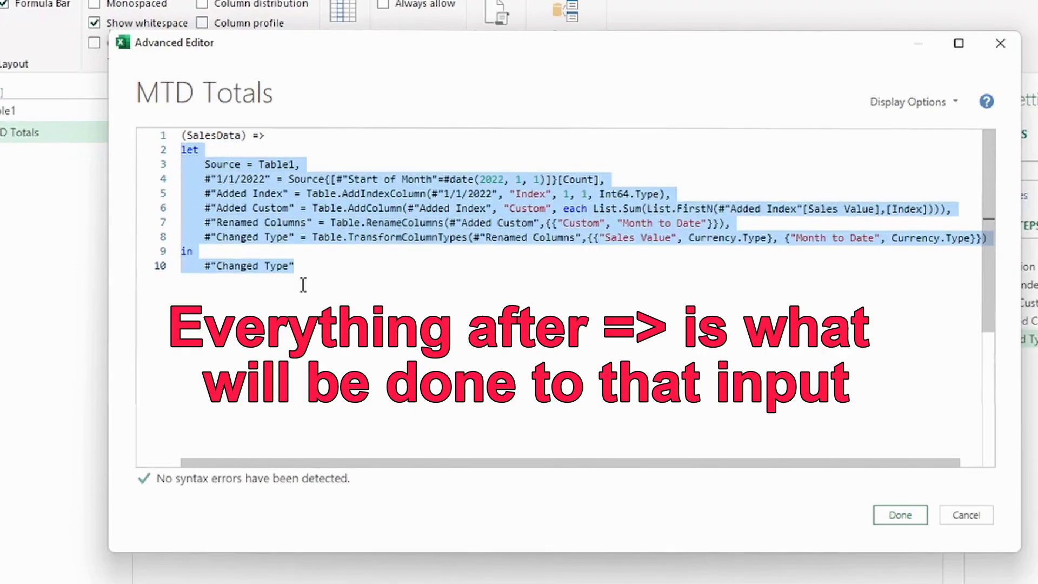
click(206, 164)
Delete the Source and navigation lines, make Added Index use SalesData, and save
drag(222, 165, 300, 163)
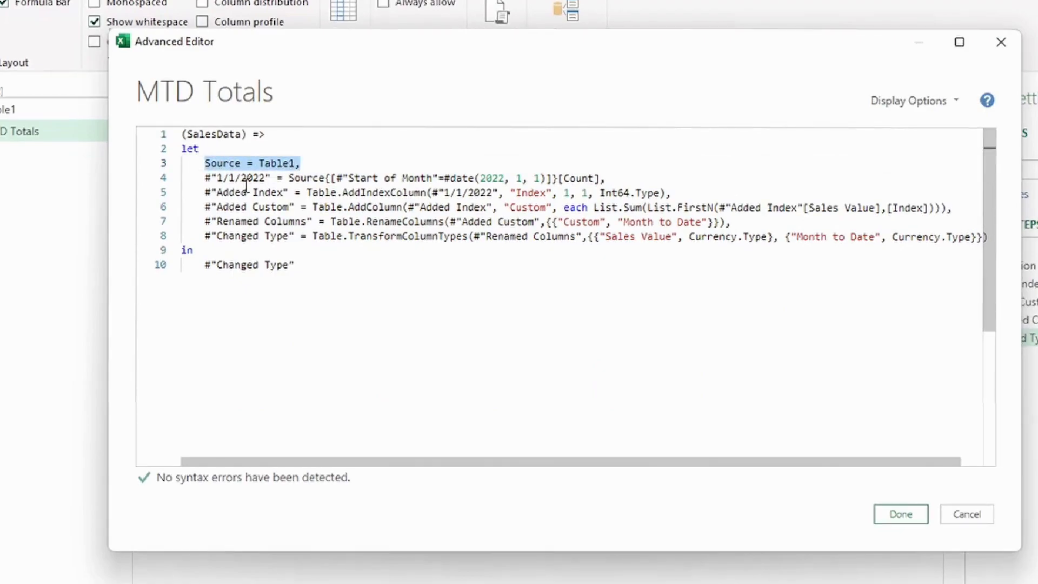
drag(206, 178, 606, 181)
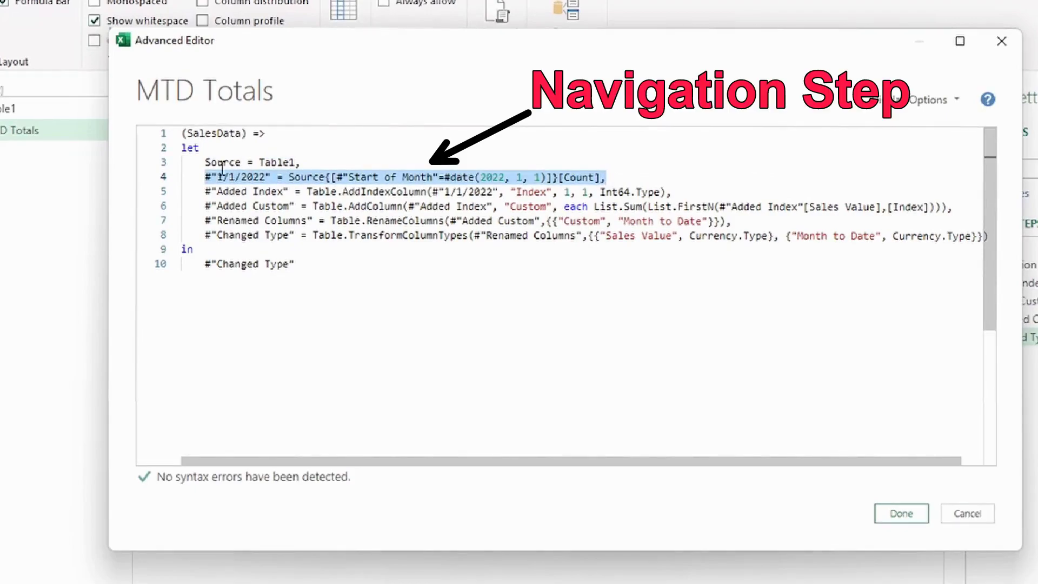
click(205, 162)
drag(205, 161, 629, 171)
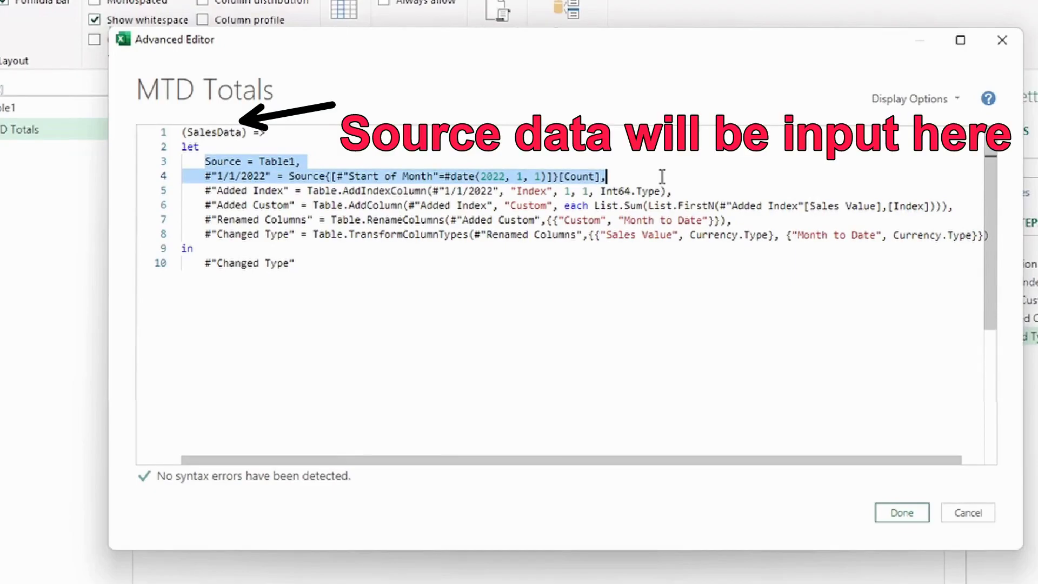
click(193, 132)
drag(205, 161, 628, 174)
key(Delete)
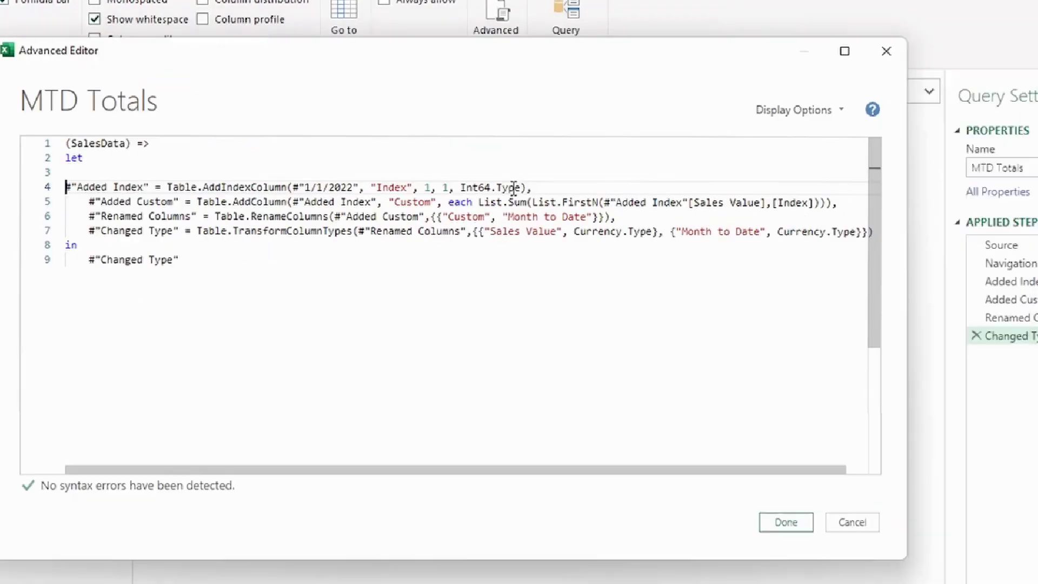
key(BackSpace)
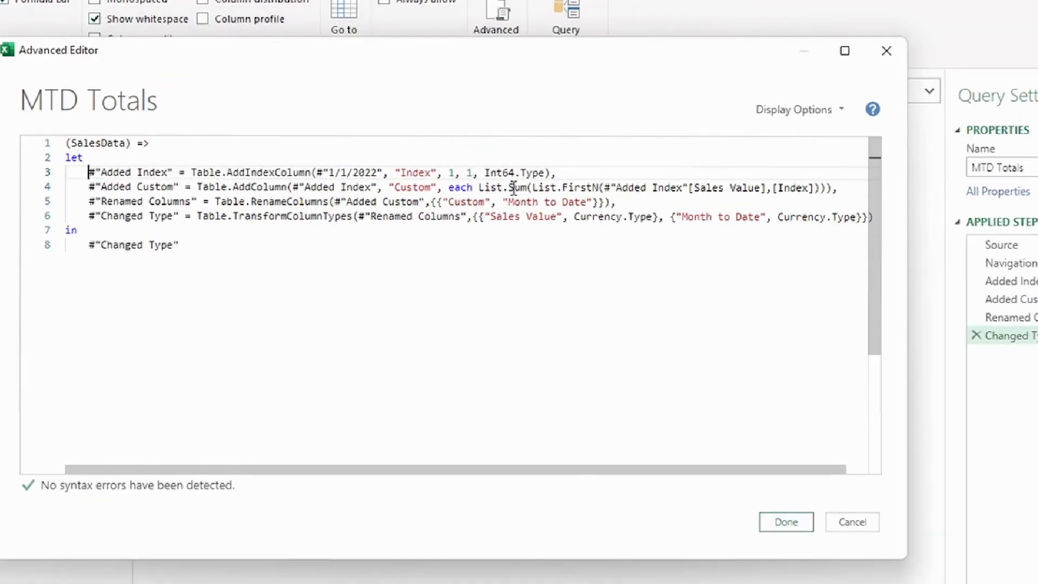
key(Caps_Lock)
drag(317, 173, 385, 173)
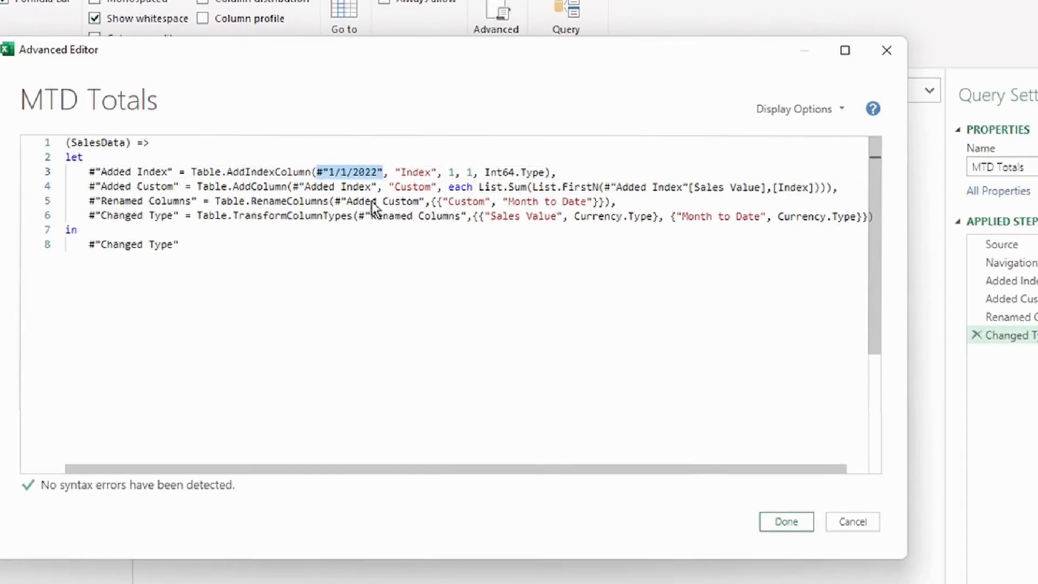
text(Sa)
key(Tab)
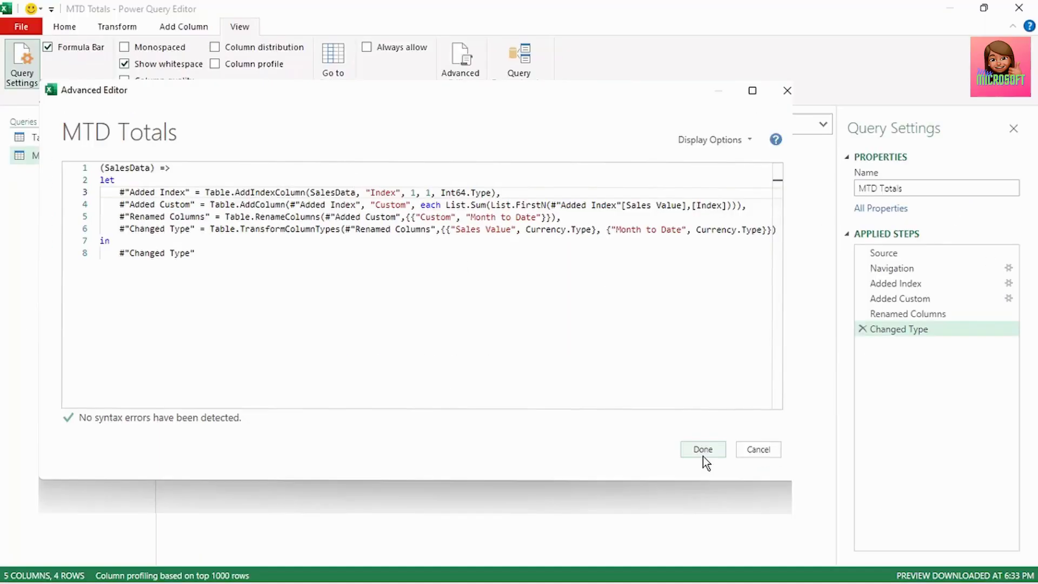
click(703, 455)
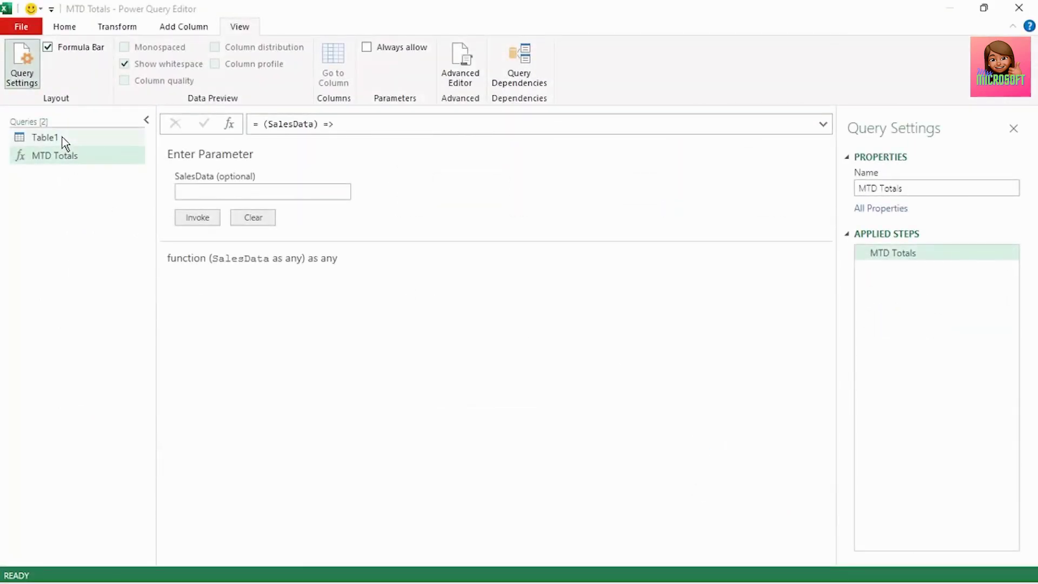
Switch to the Table1 query with its Start of Month groups
click(62, 136)
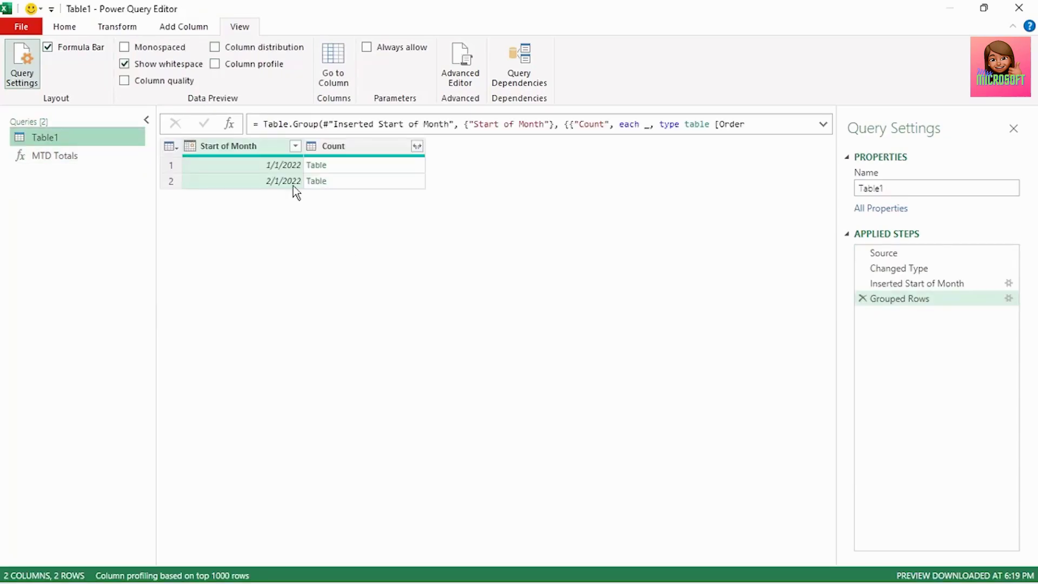
click(194, 30)
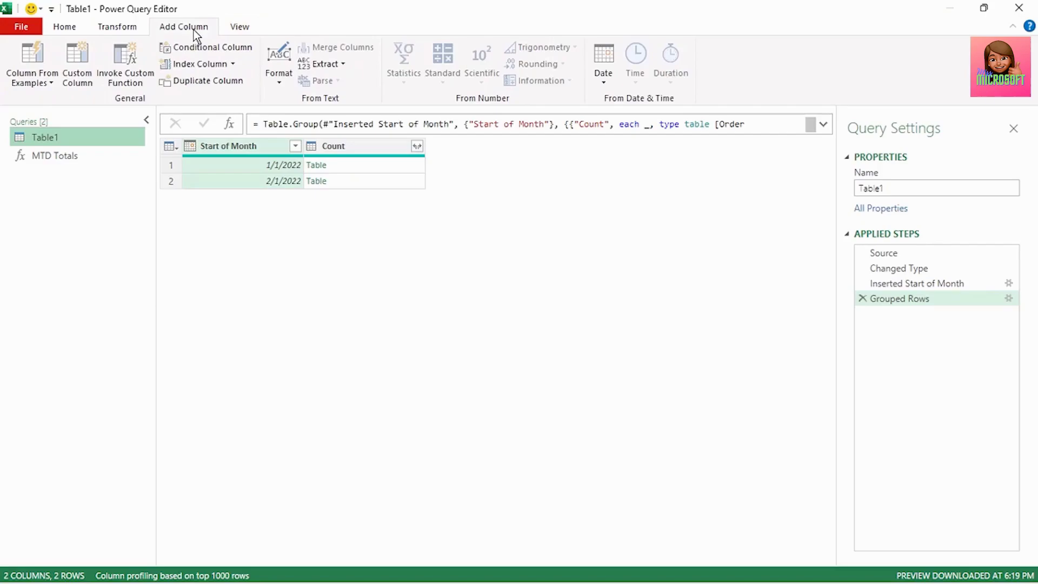
Invoke MTD Totals on the Count column as an MTD Totals column and preview January
click(133, 87)
drag(278, 278, 342, 282)
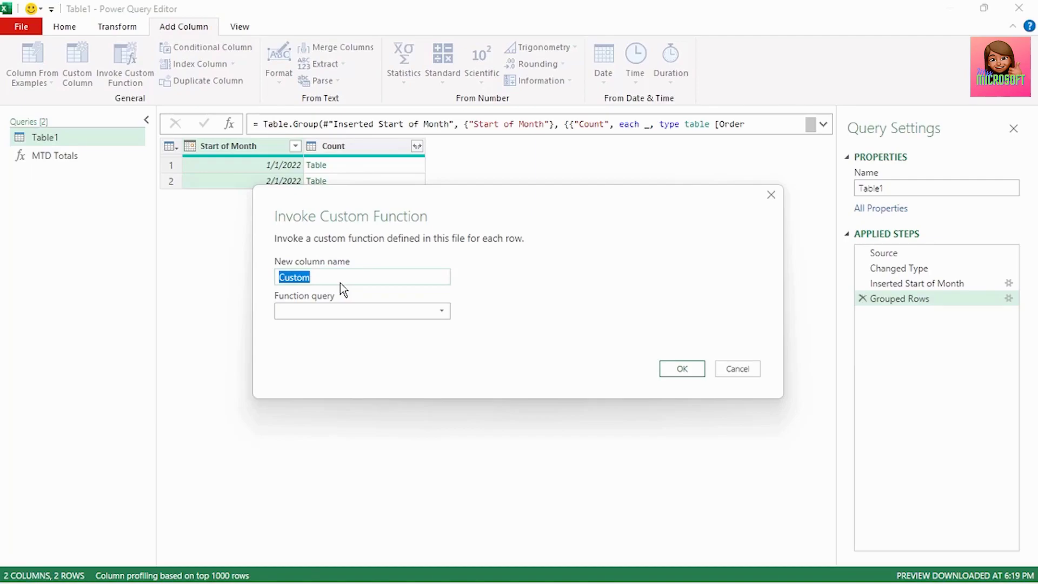
click(336, 311)
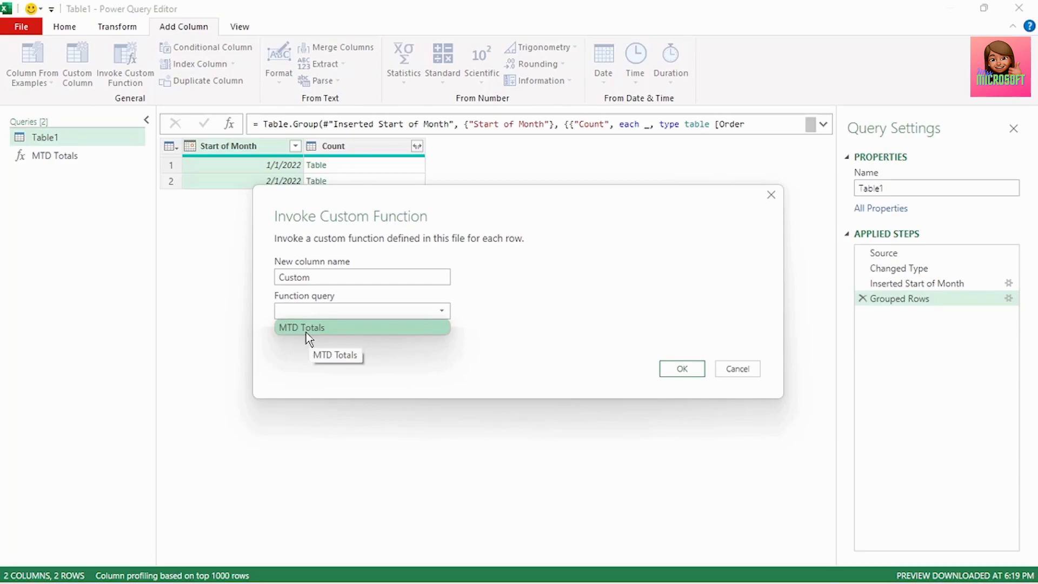
click(307, 327)
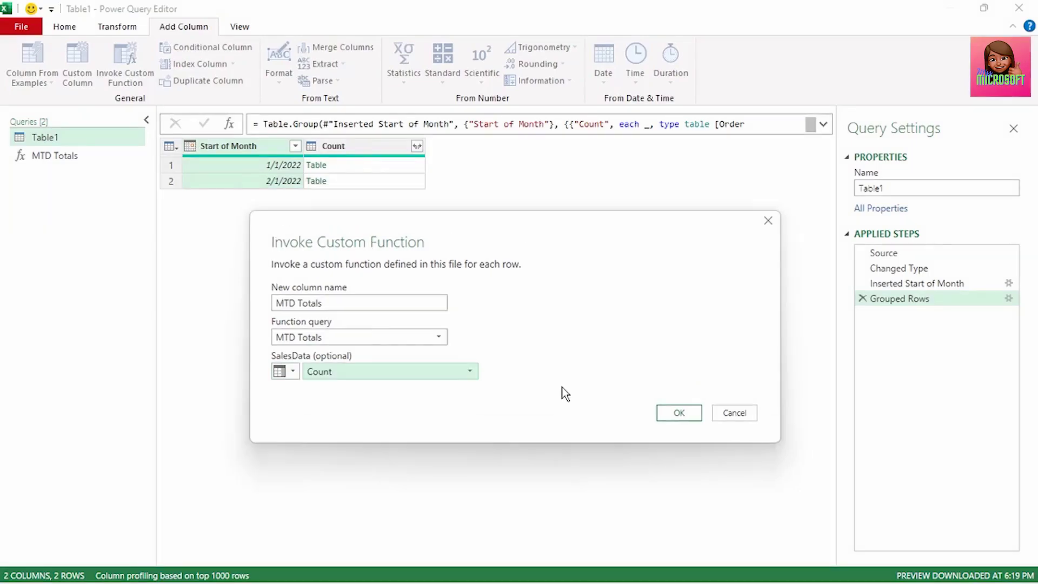
click(678, 413)
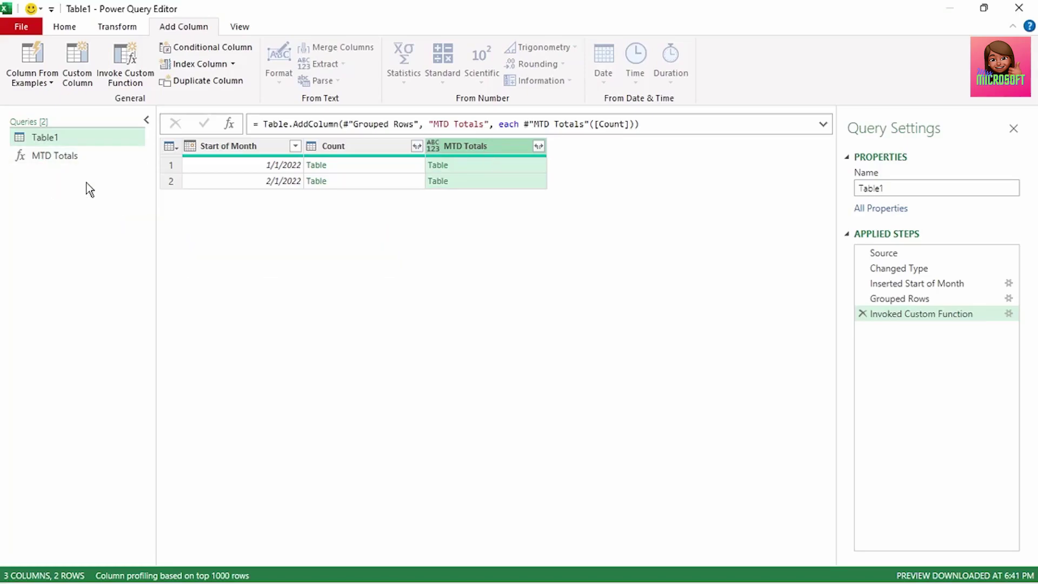
click(498, 164)
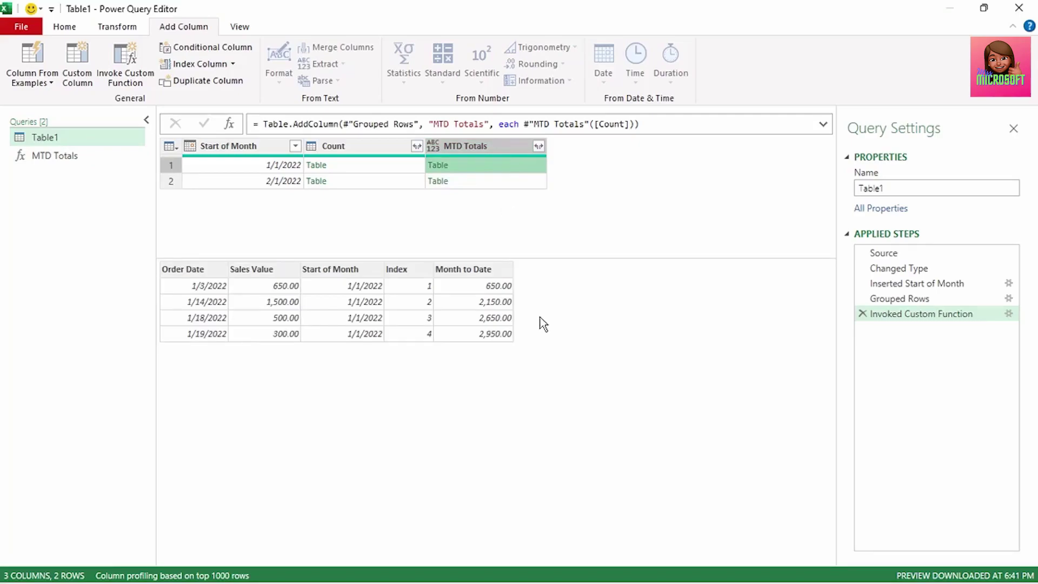
Expand MTD Totals without prefix, excluding Start of Month and Index, then also select Count
click(538, 147)
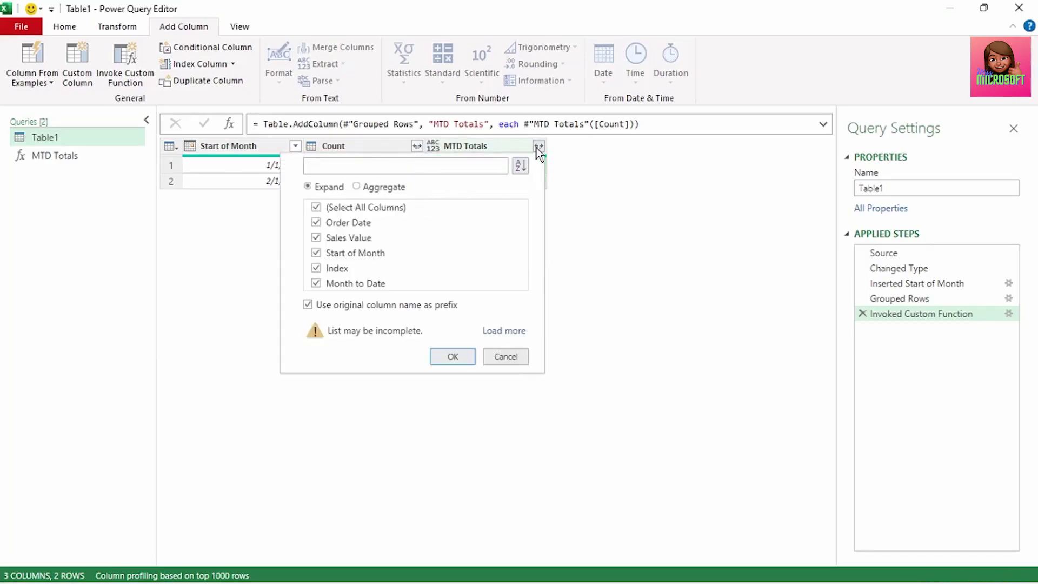
click(317, 254)
click(317, 269)
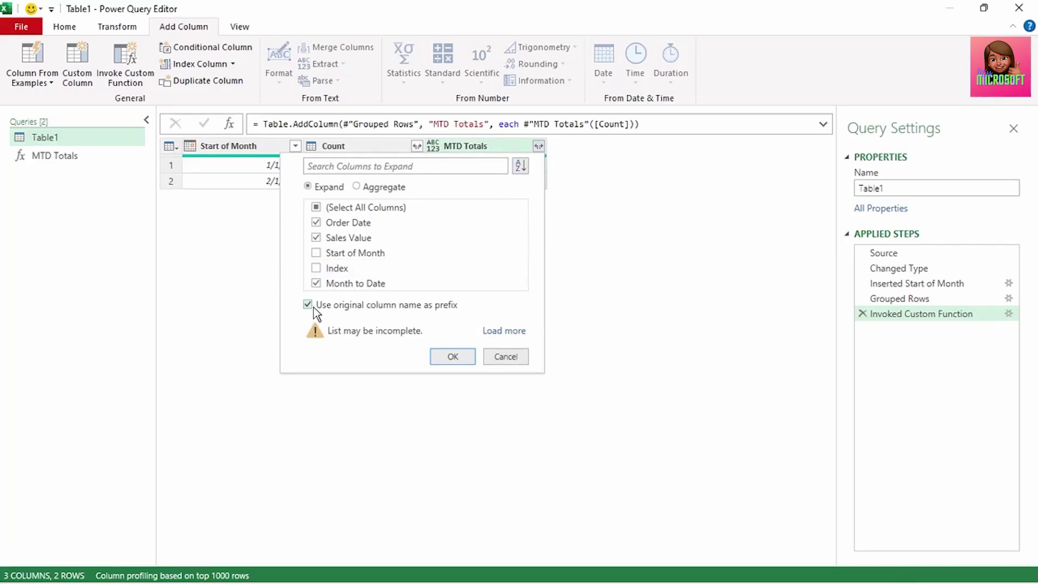
click(308, 305)
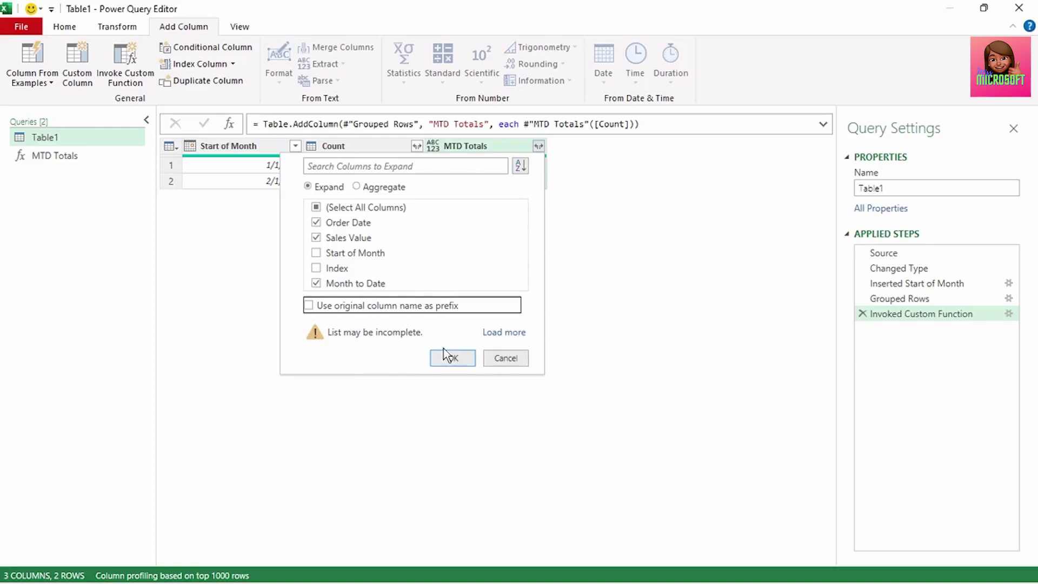
click(452, 358)
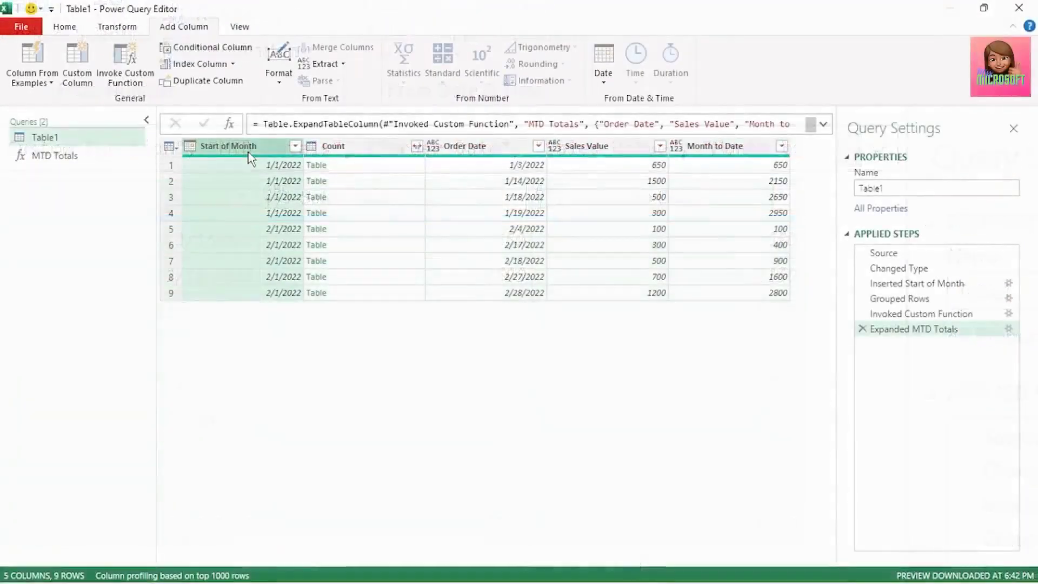
ctrl+click(358, 147)
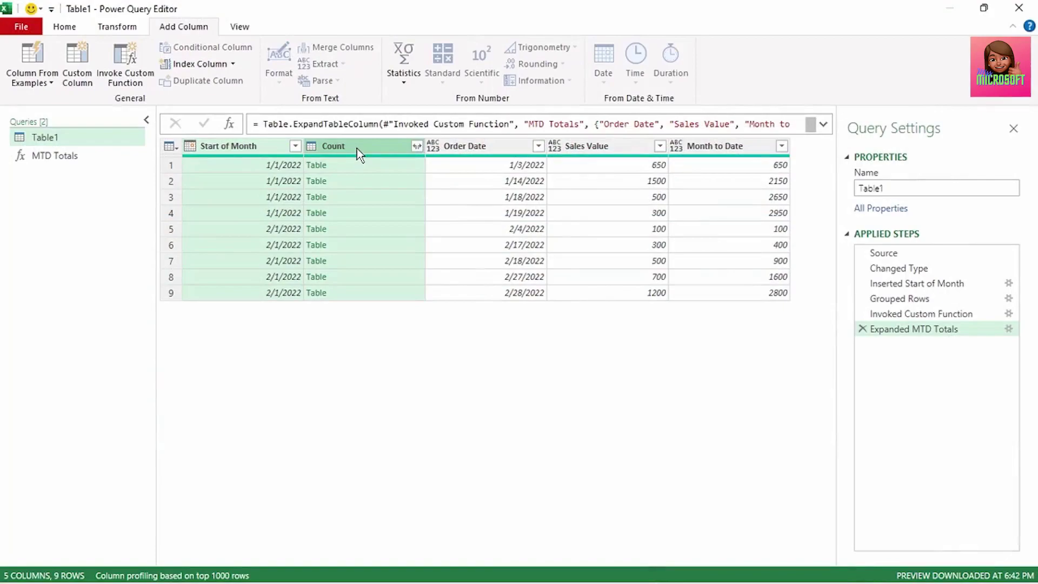
Delete the Start of Month and Count columns, then type Order Date as Date and Sales Value and Month to Date as Currency
key(Delete)
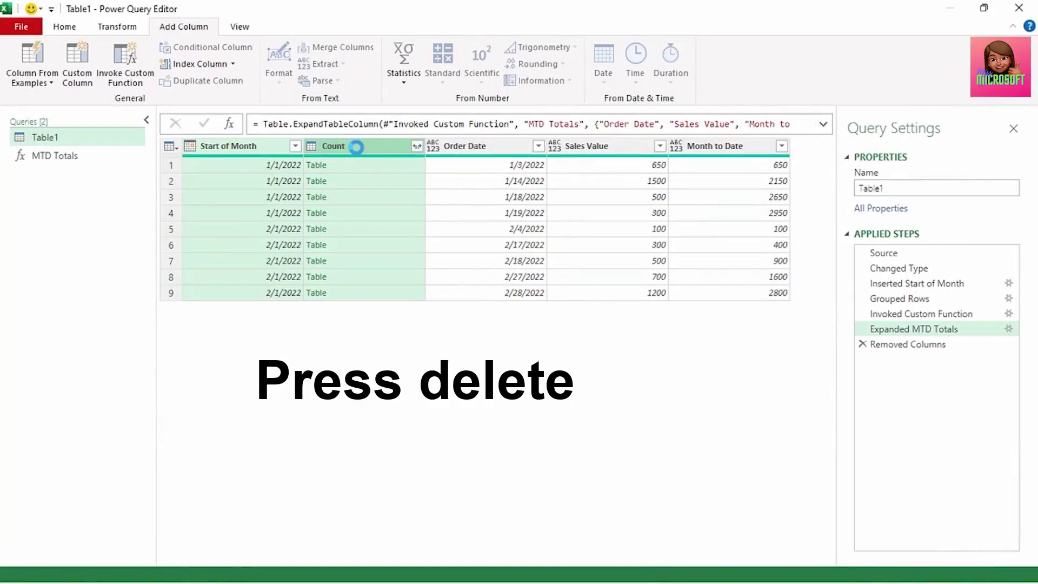
click(191, 146)
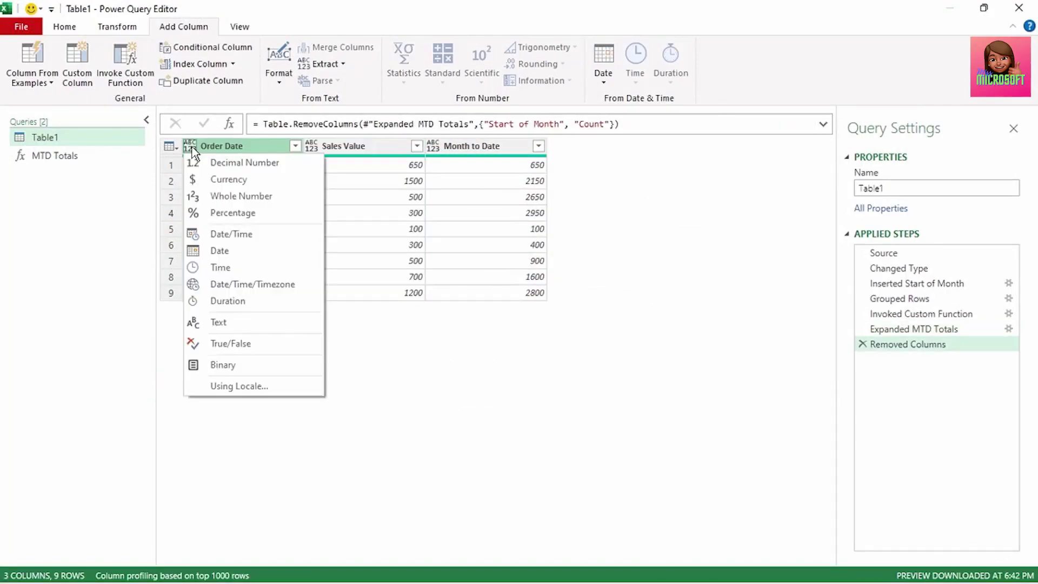
click(219, 250)
click(312, 146)
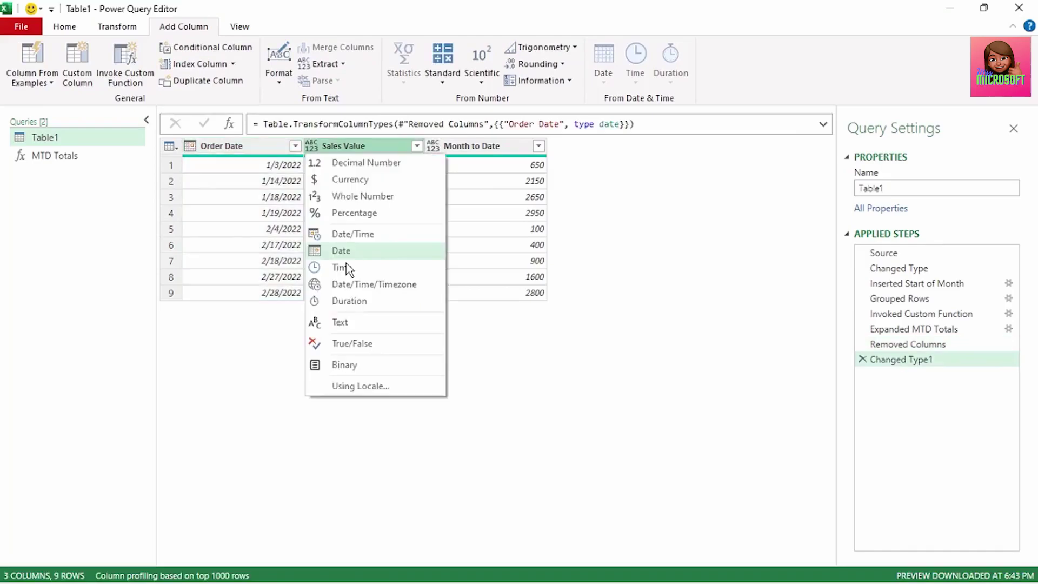
click(416, 184)
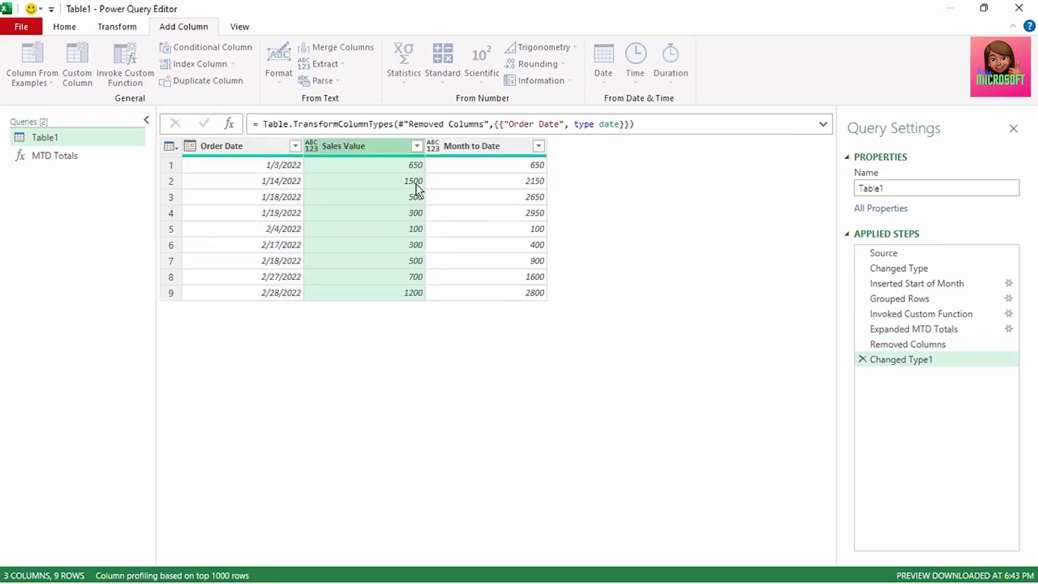
click(453, 192)
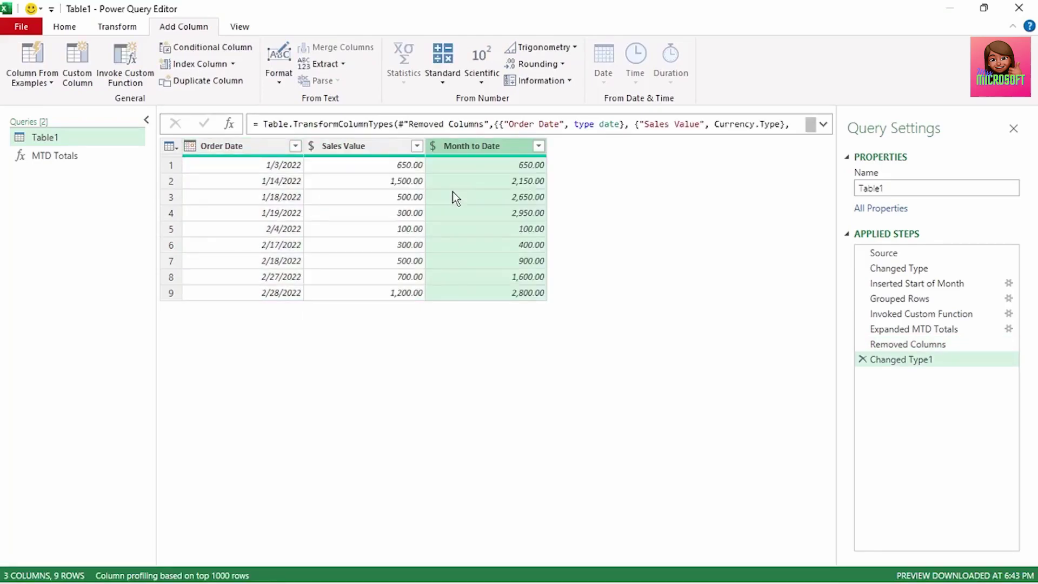
Close the Power Query Editor and load the query as a table at D1
click(22, 28)
click(53, 83)
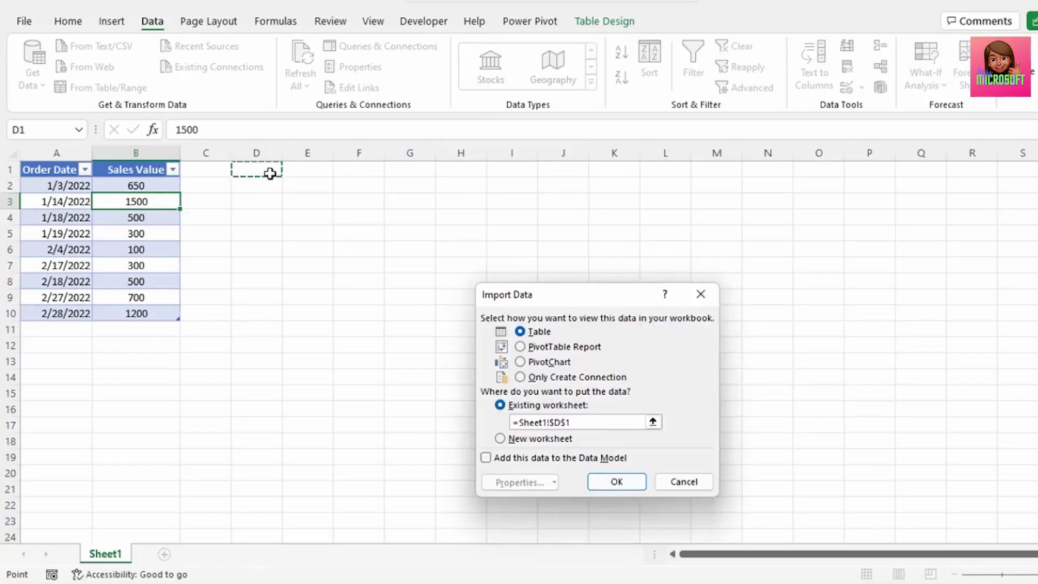
click(616, 481)
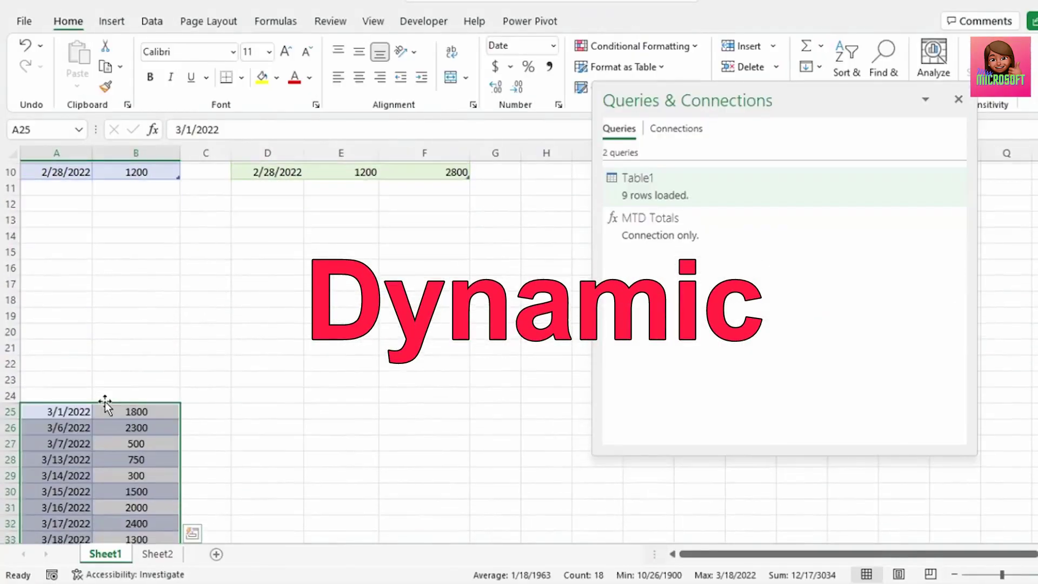
Move the March sales rows into the source table and refresh the query results
scroll(105, 389, down, 2)
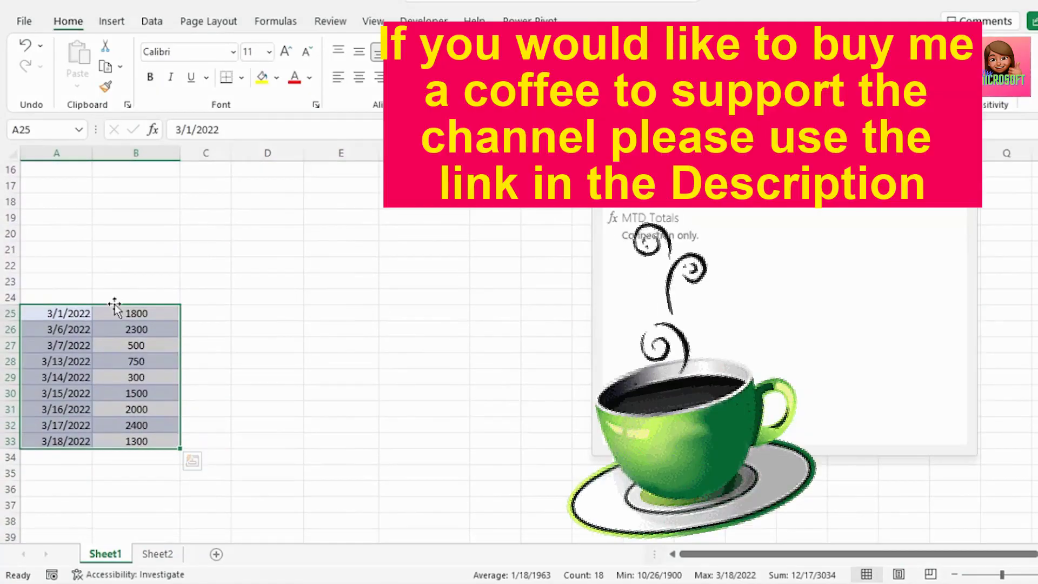
drag(114, 302, 119, 222)
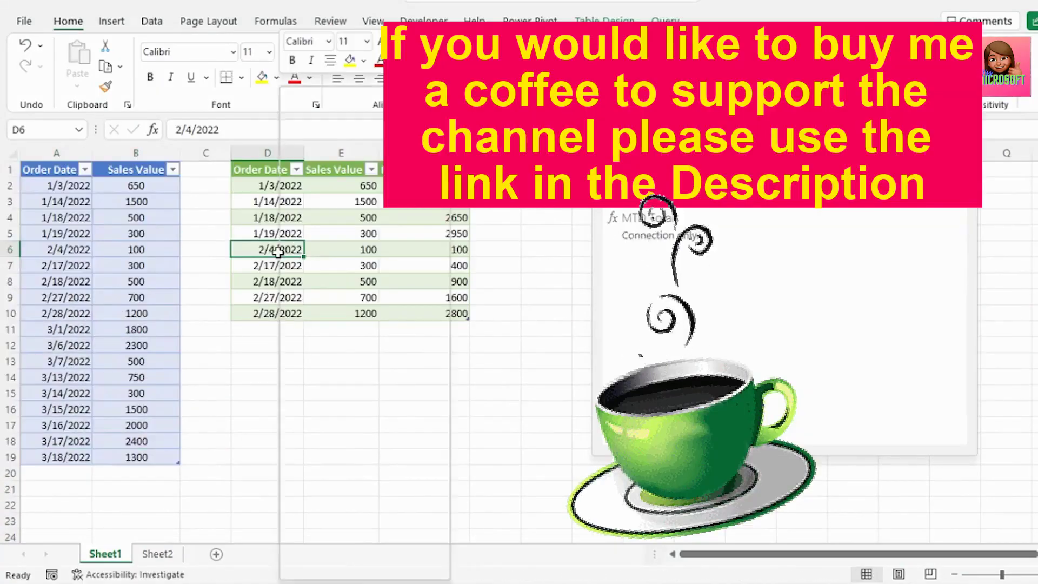
right_click(317, 249)
click(317, 243)
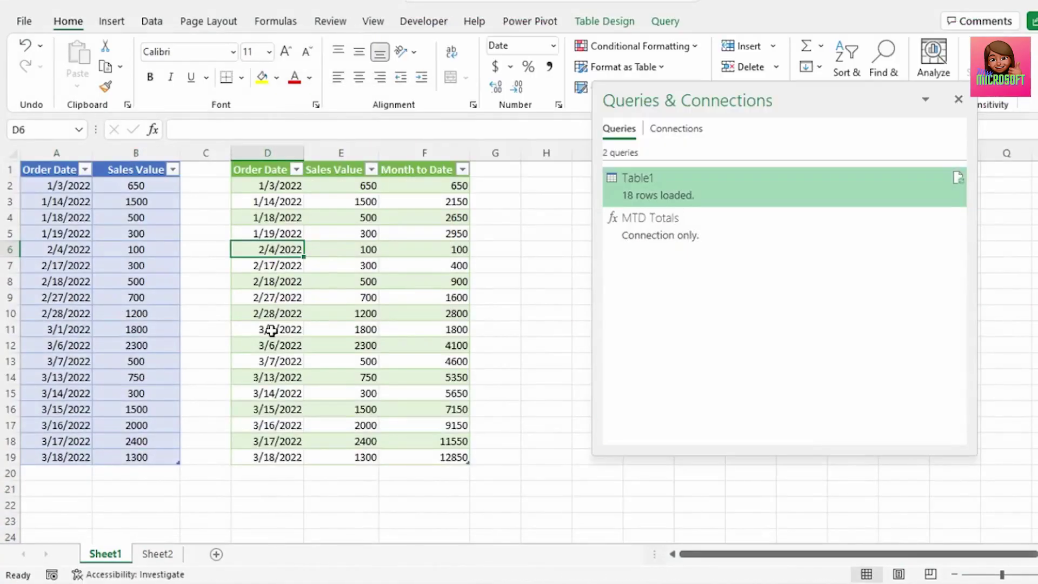
Check that March's Month to Date total restarts at 1800 on 3/1/2022
drag(270, 330, 430, 460)
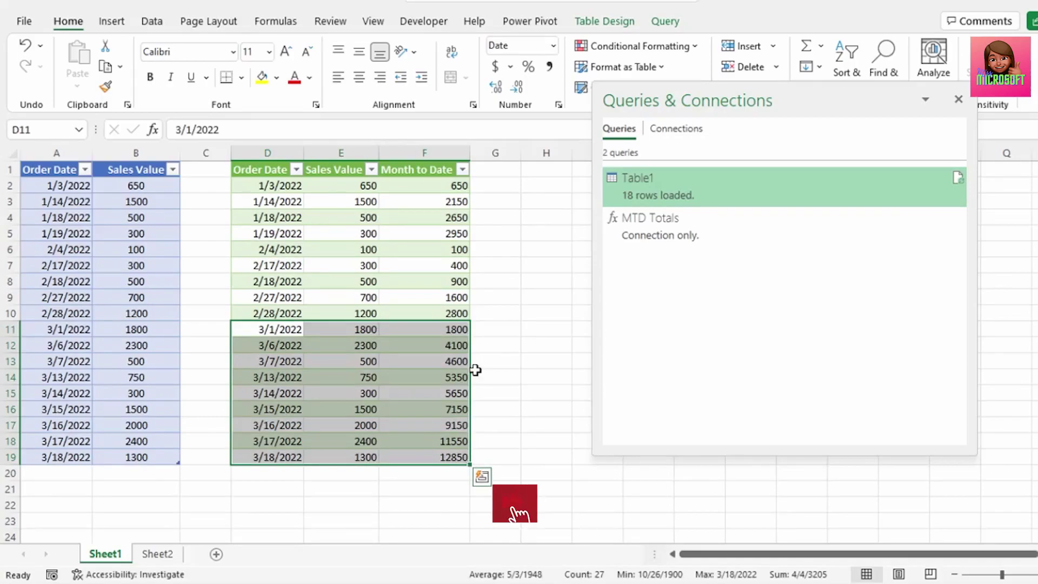
click(393, 330)
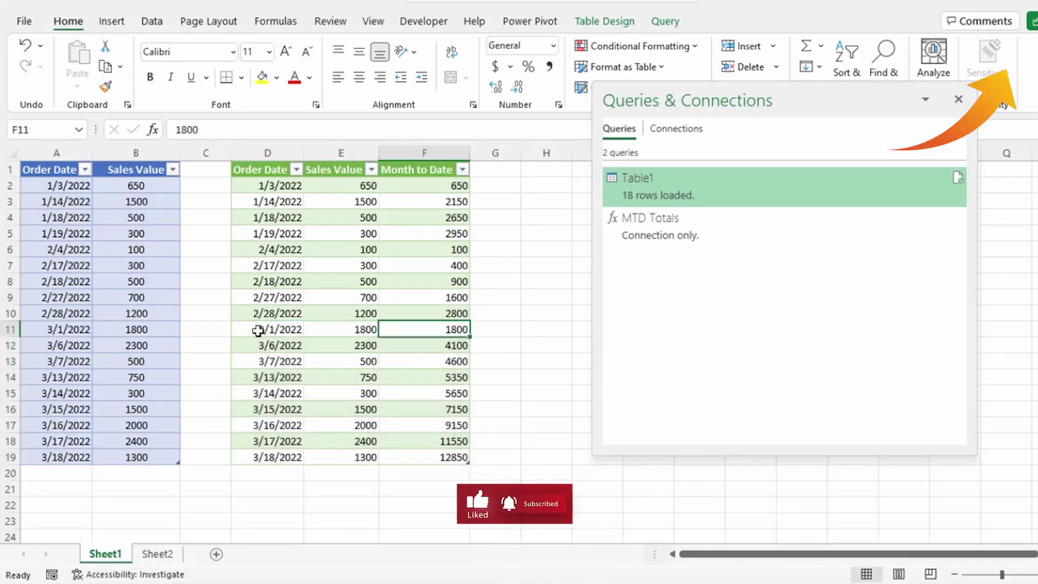
drag(258, 331, 428, 330)
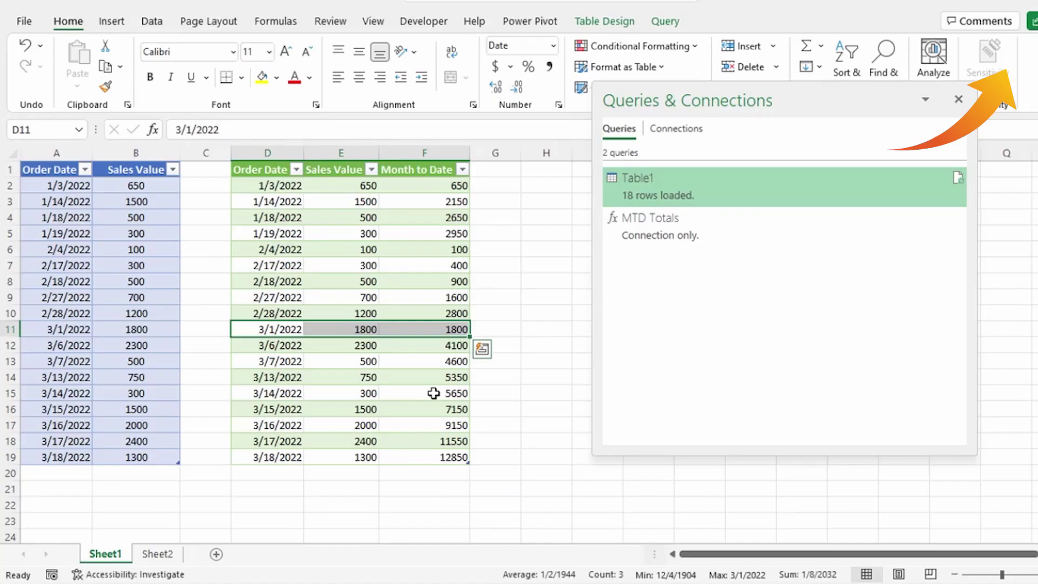